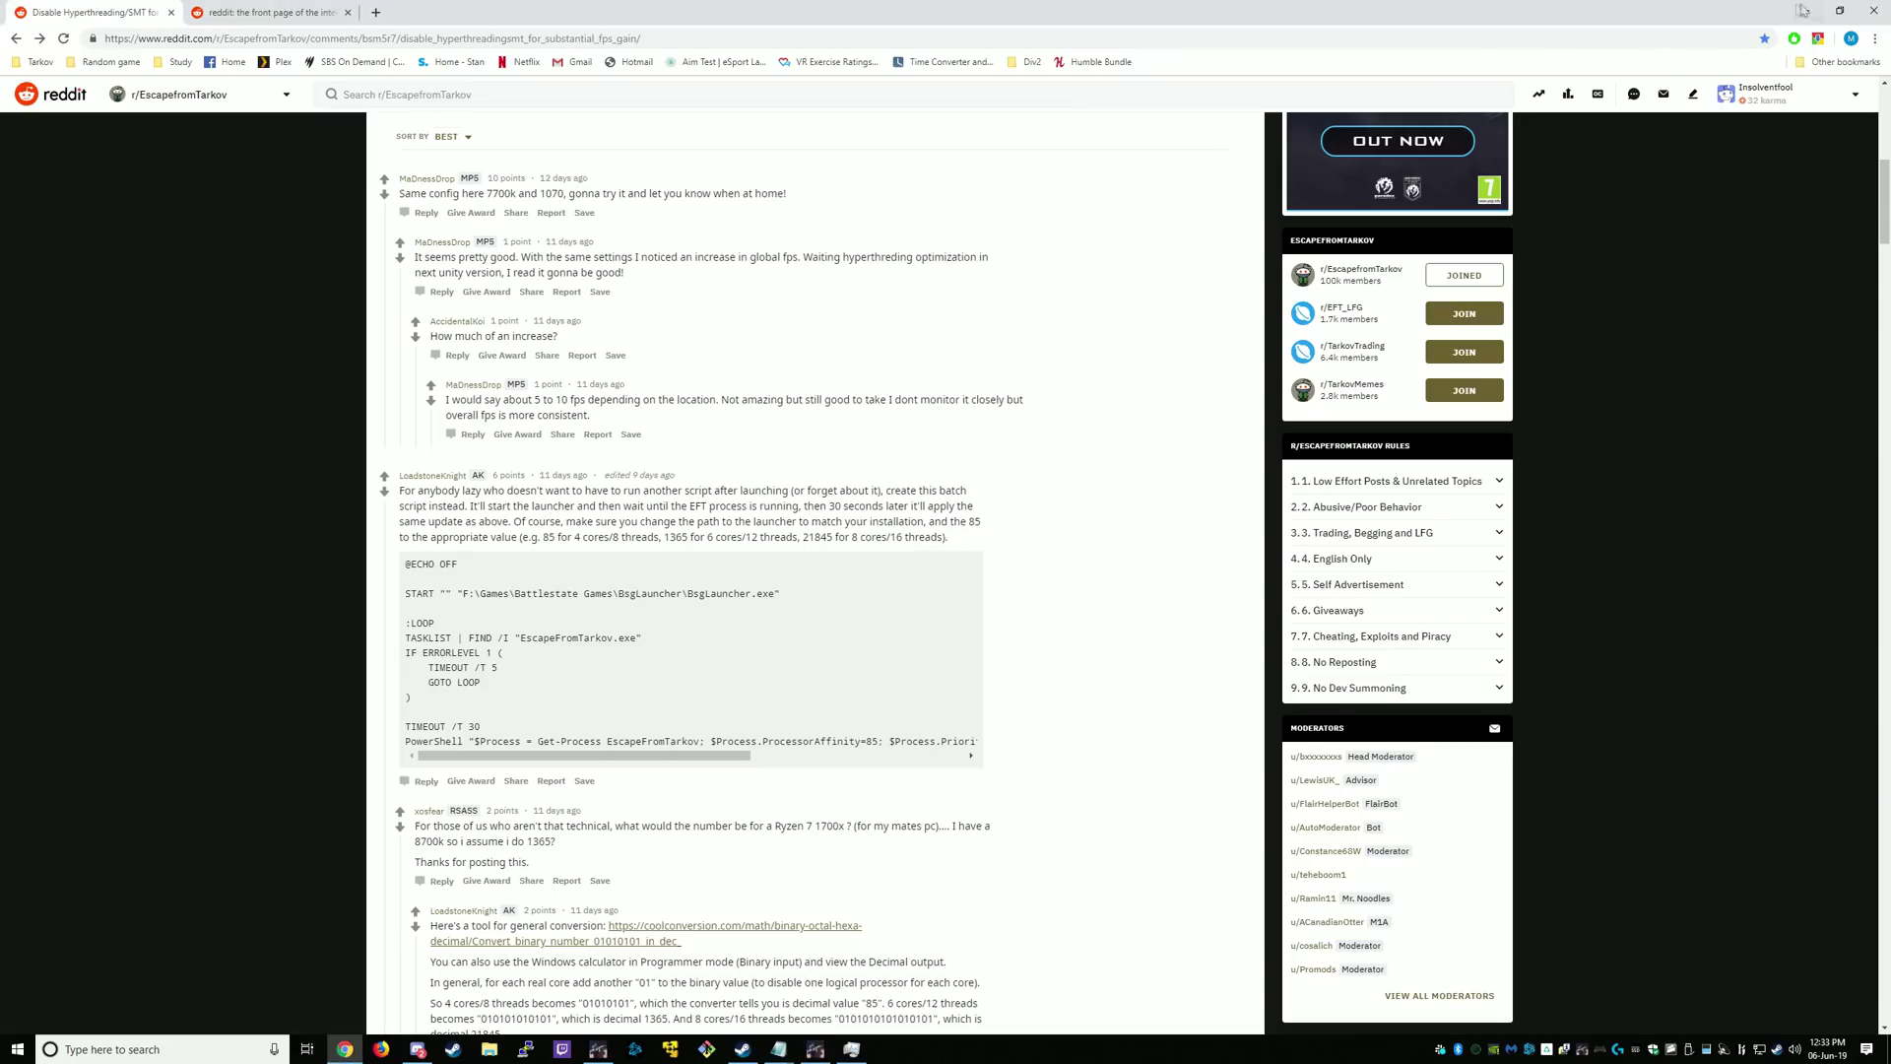
Step: Minimize Chrome, launch Tarkov.bat, resume the full-screen game, then switch back to the desktop
left_click(1804, 10)
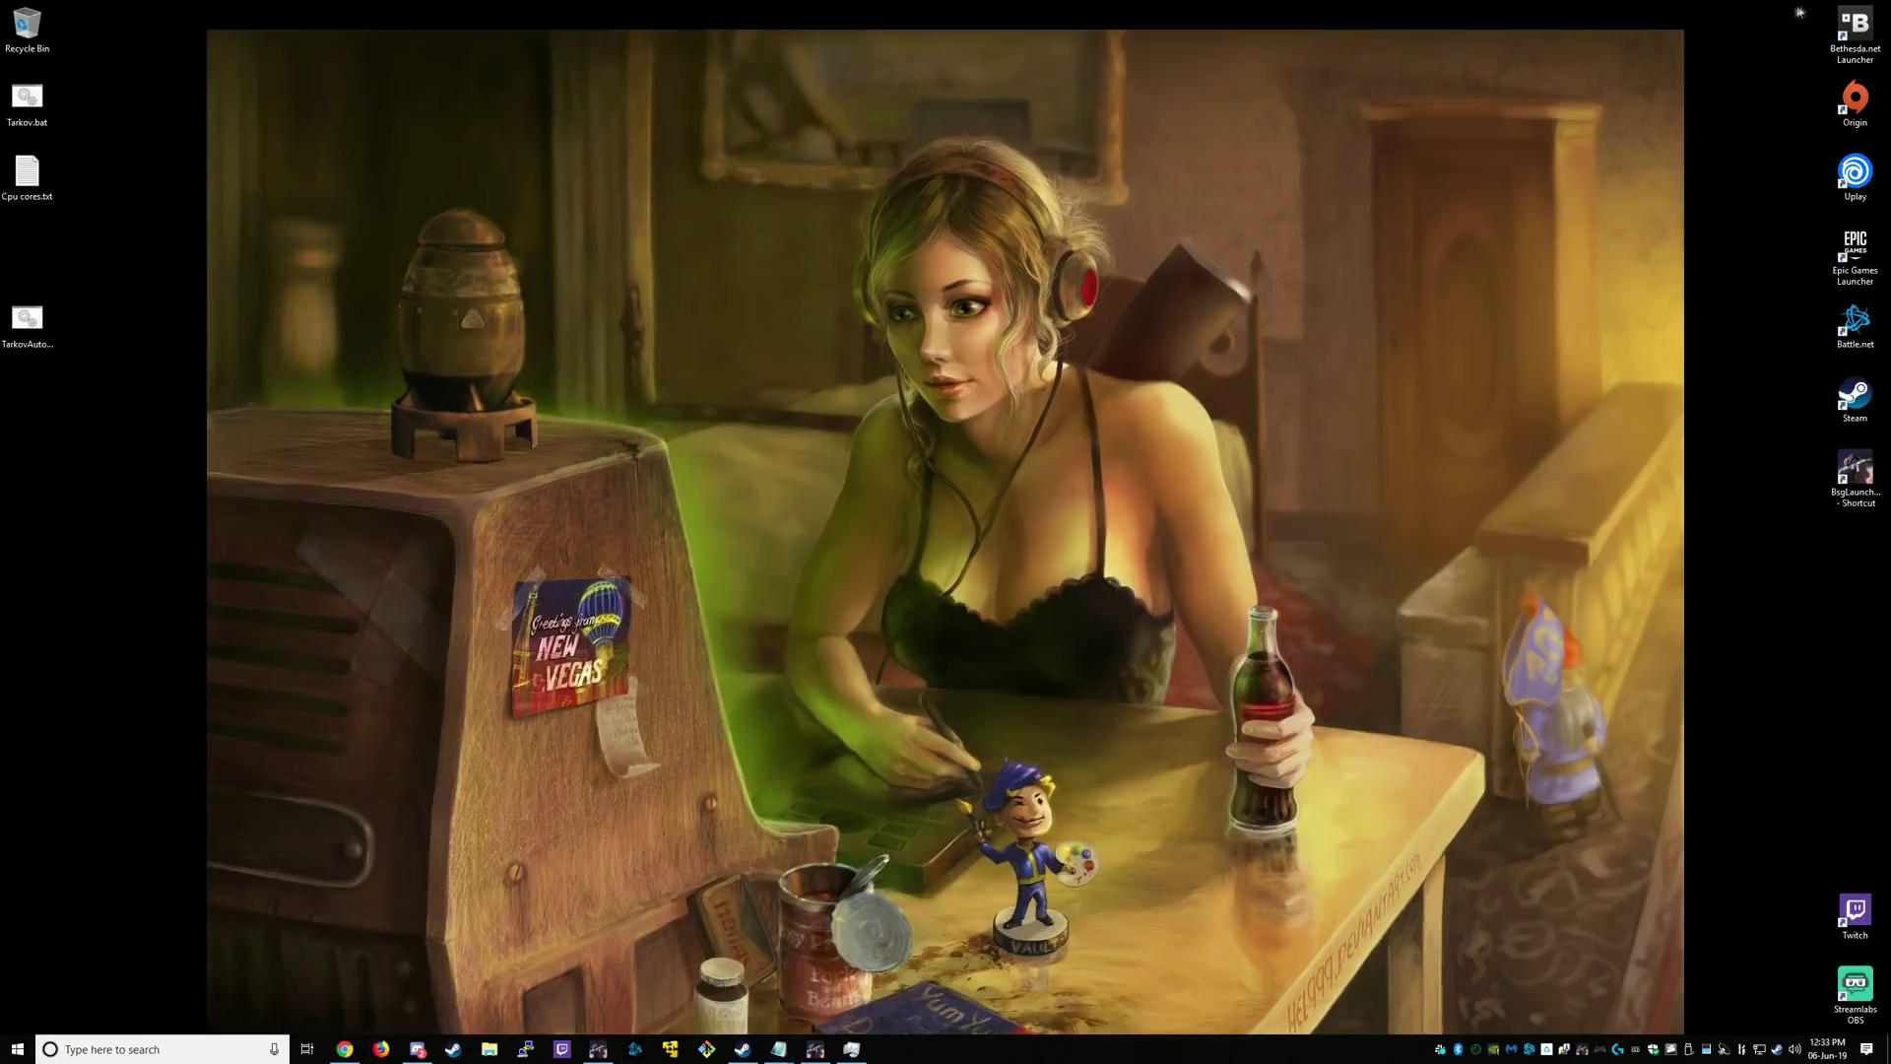
double_click(28, 97)
left_click(815, 1049)
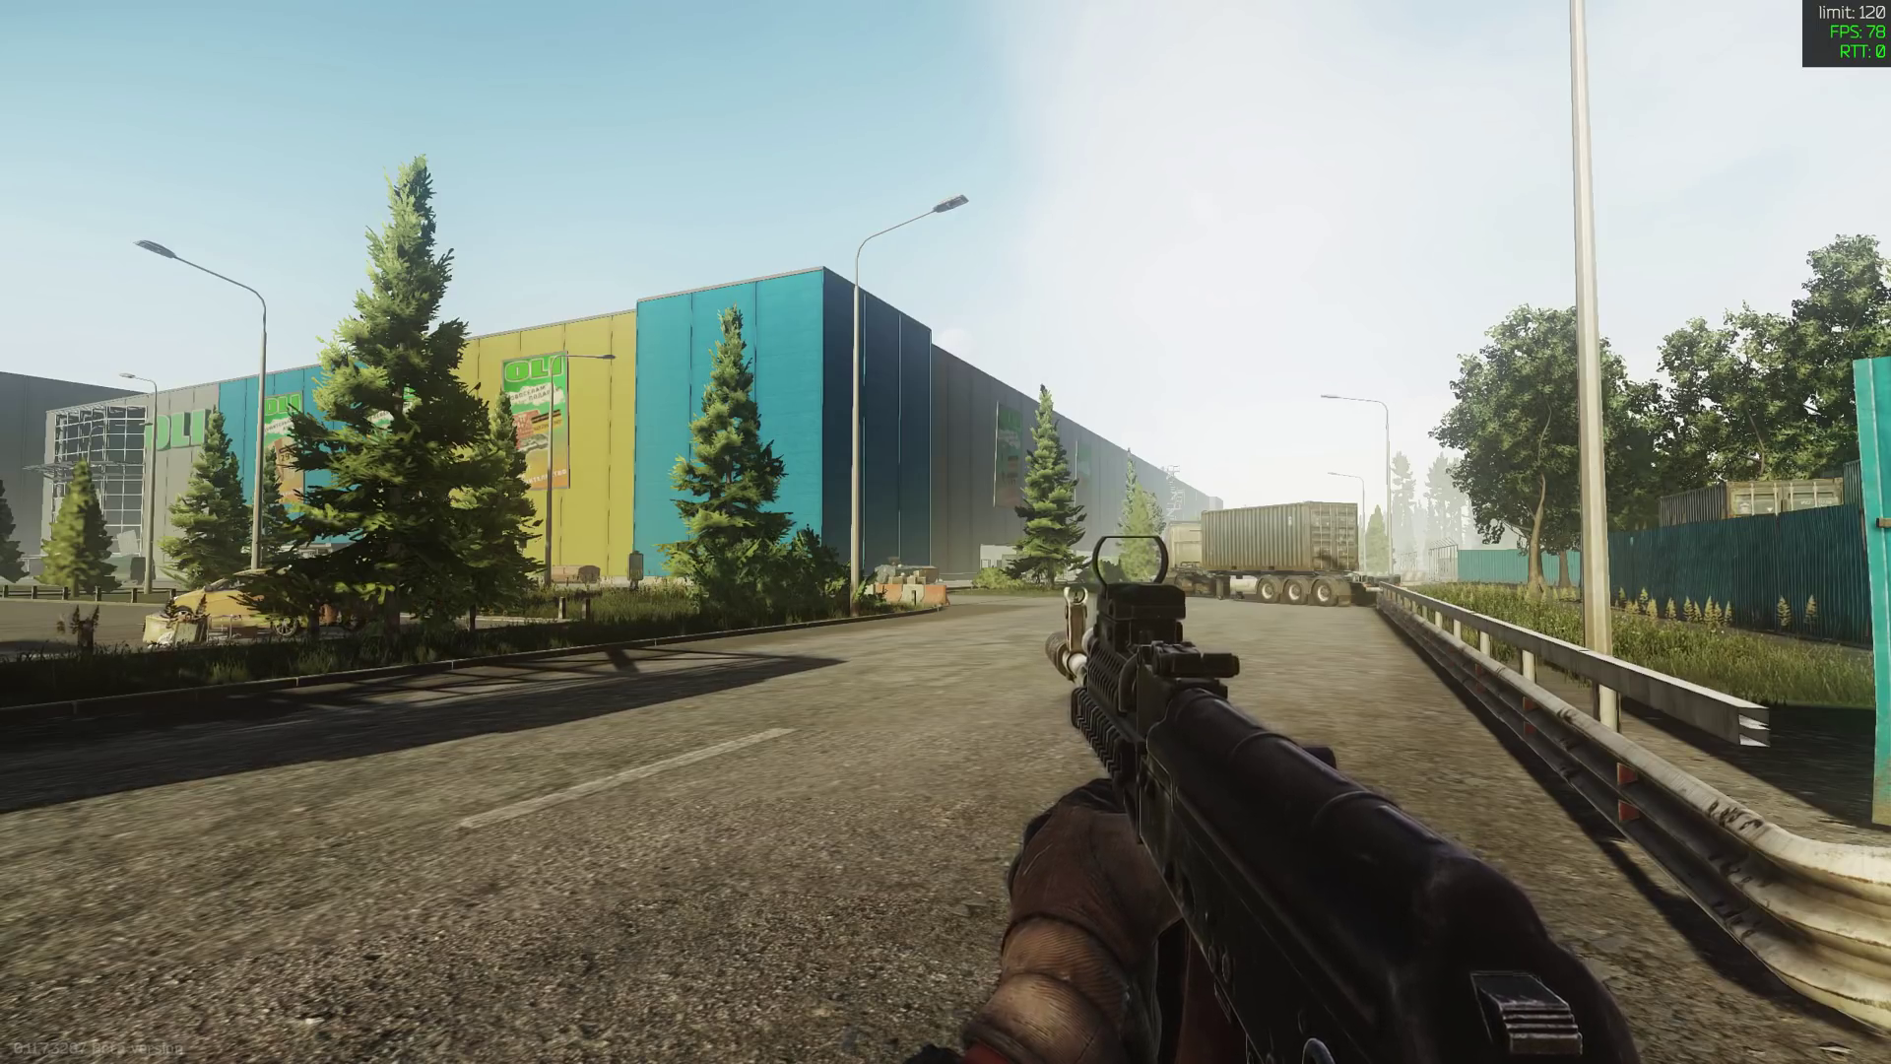
key("alt+Tab")
Step: Open Tarkov.bat in Notepad and highlight its $Process.ProcessorAffinity=1365 setting
right_click(39, 98)
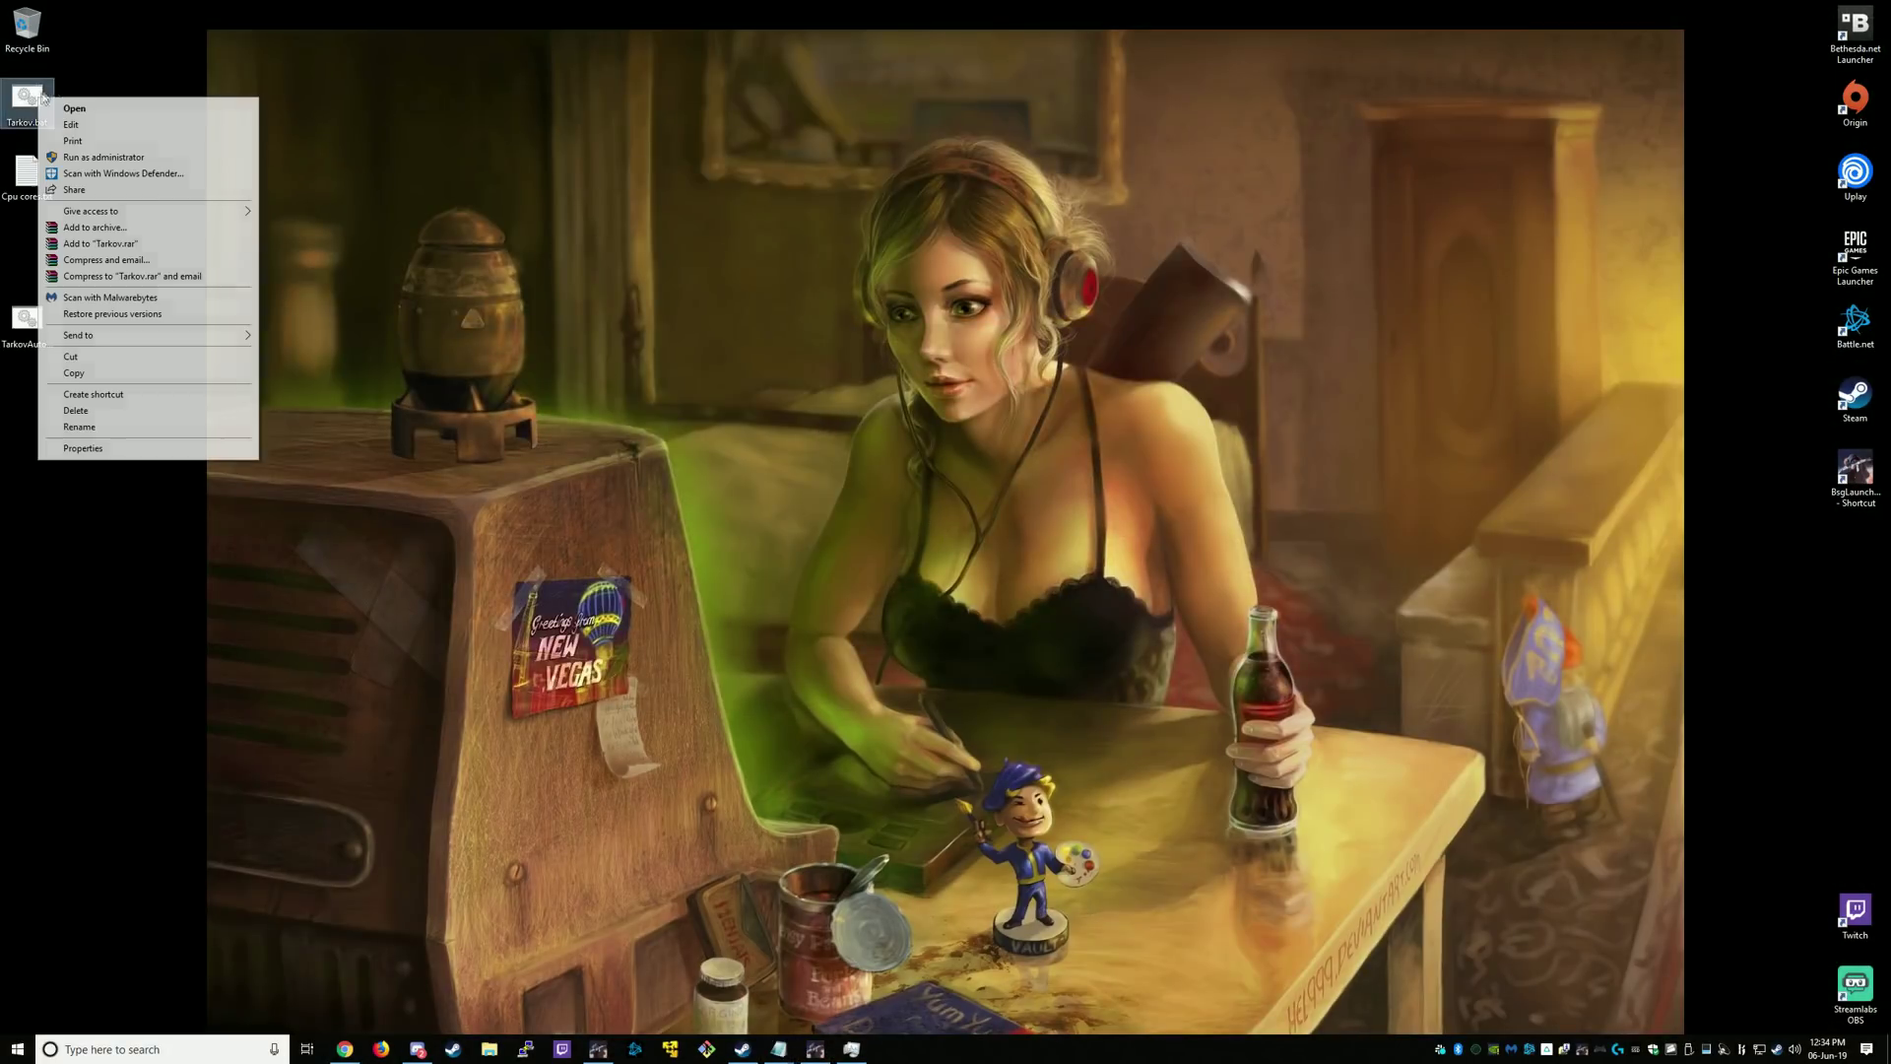
left_click(104, 126)
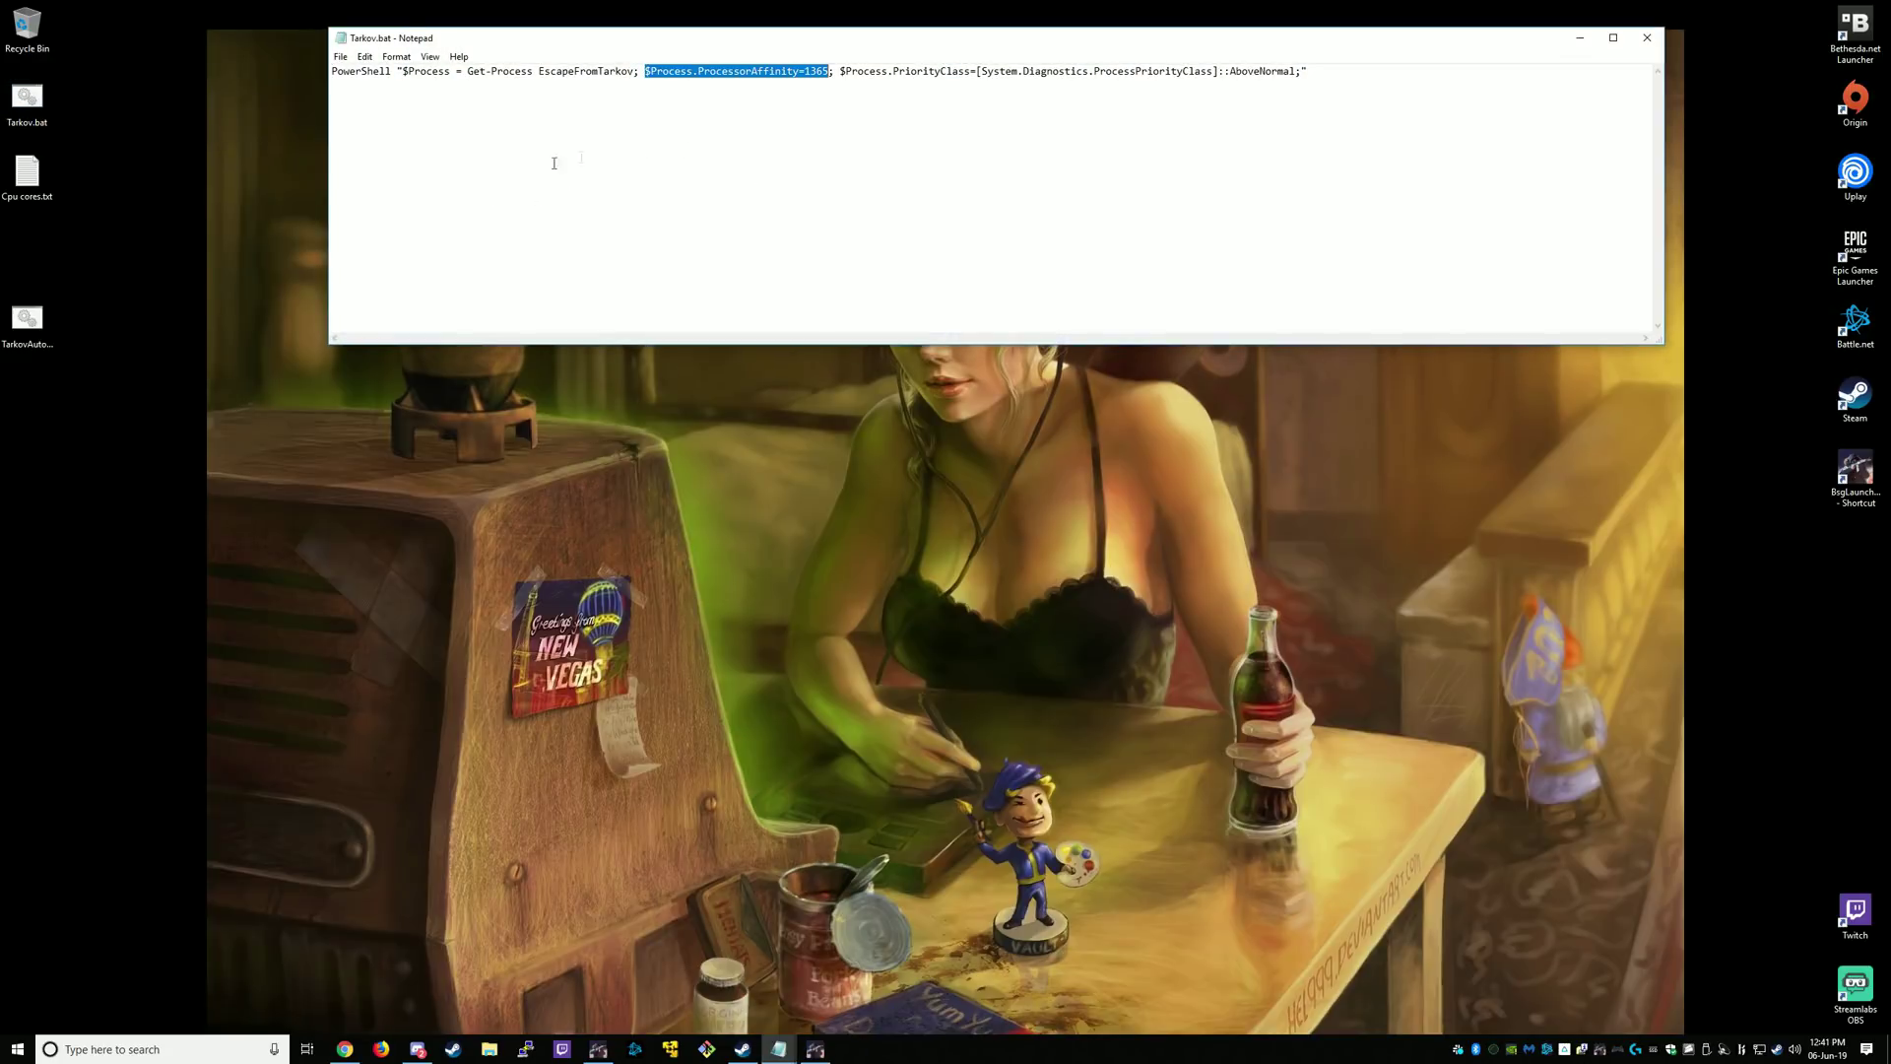
left_click_drag(1316, 103, 333, 91)
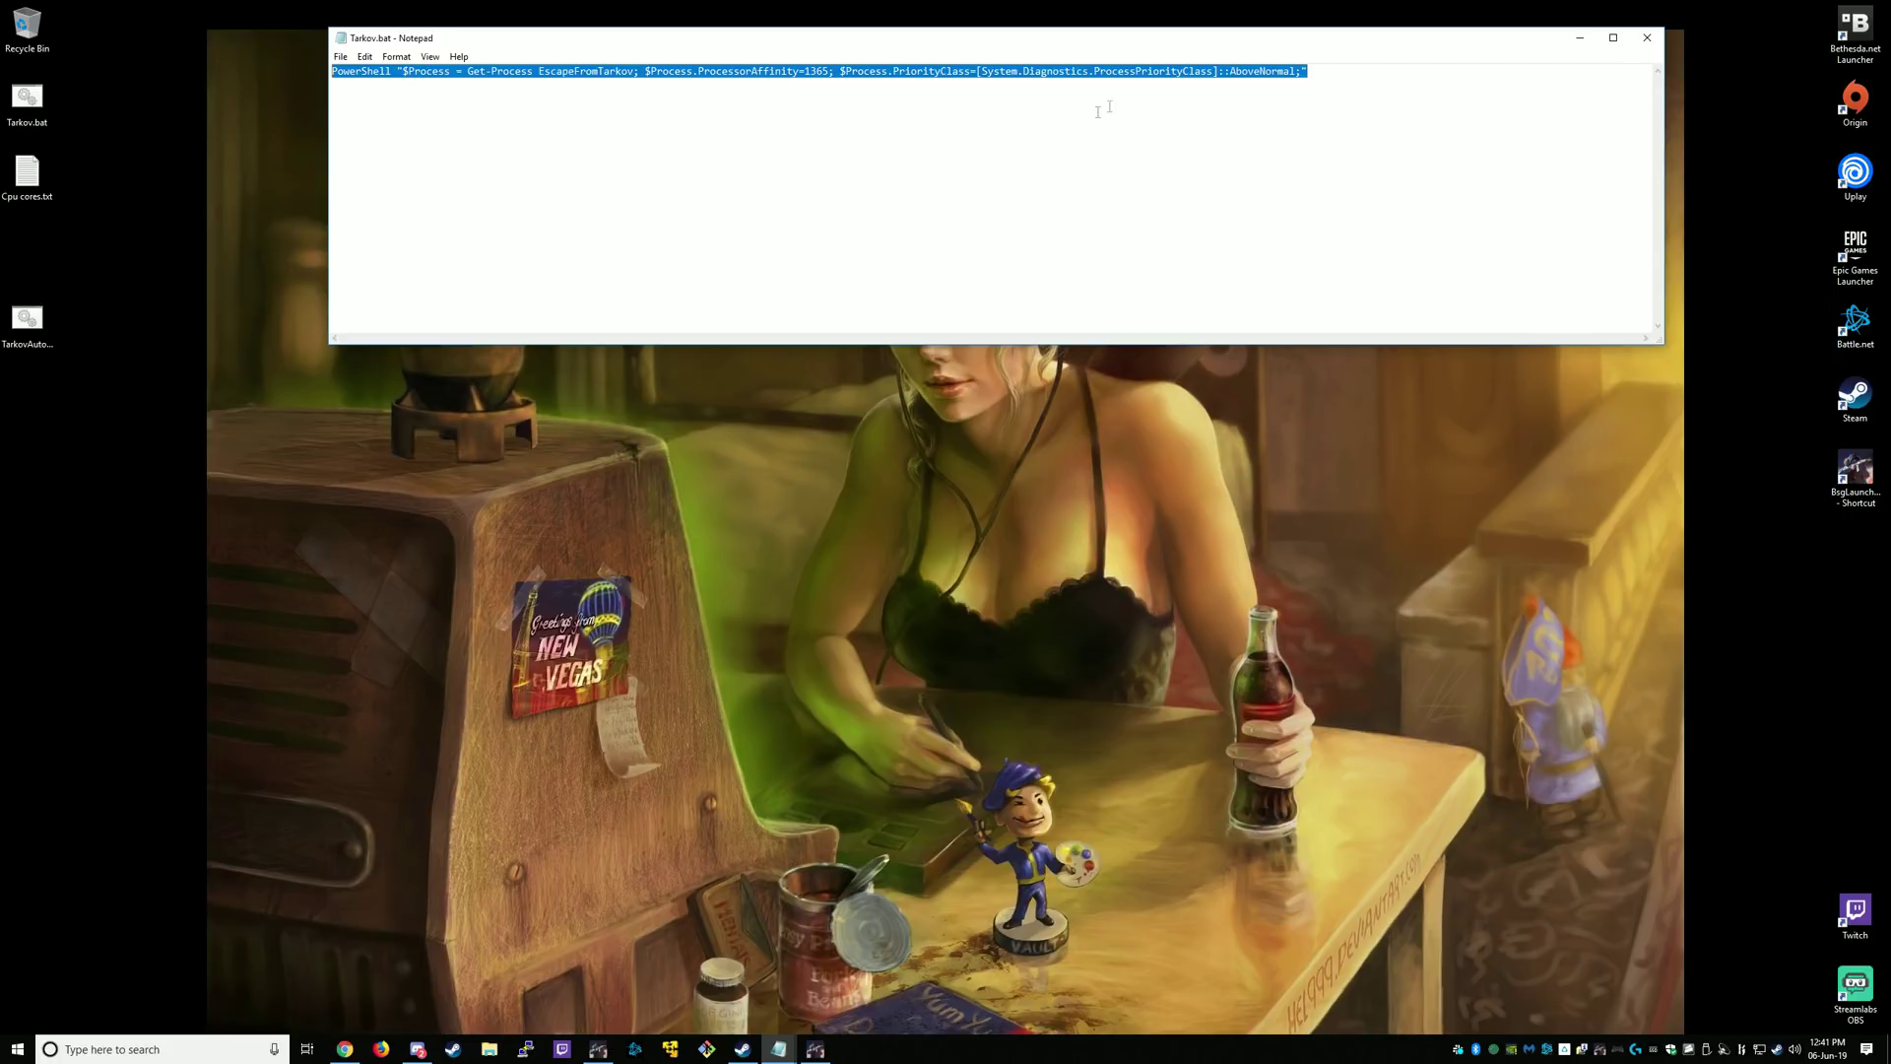
left_click(1232, 160)
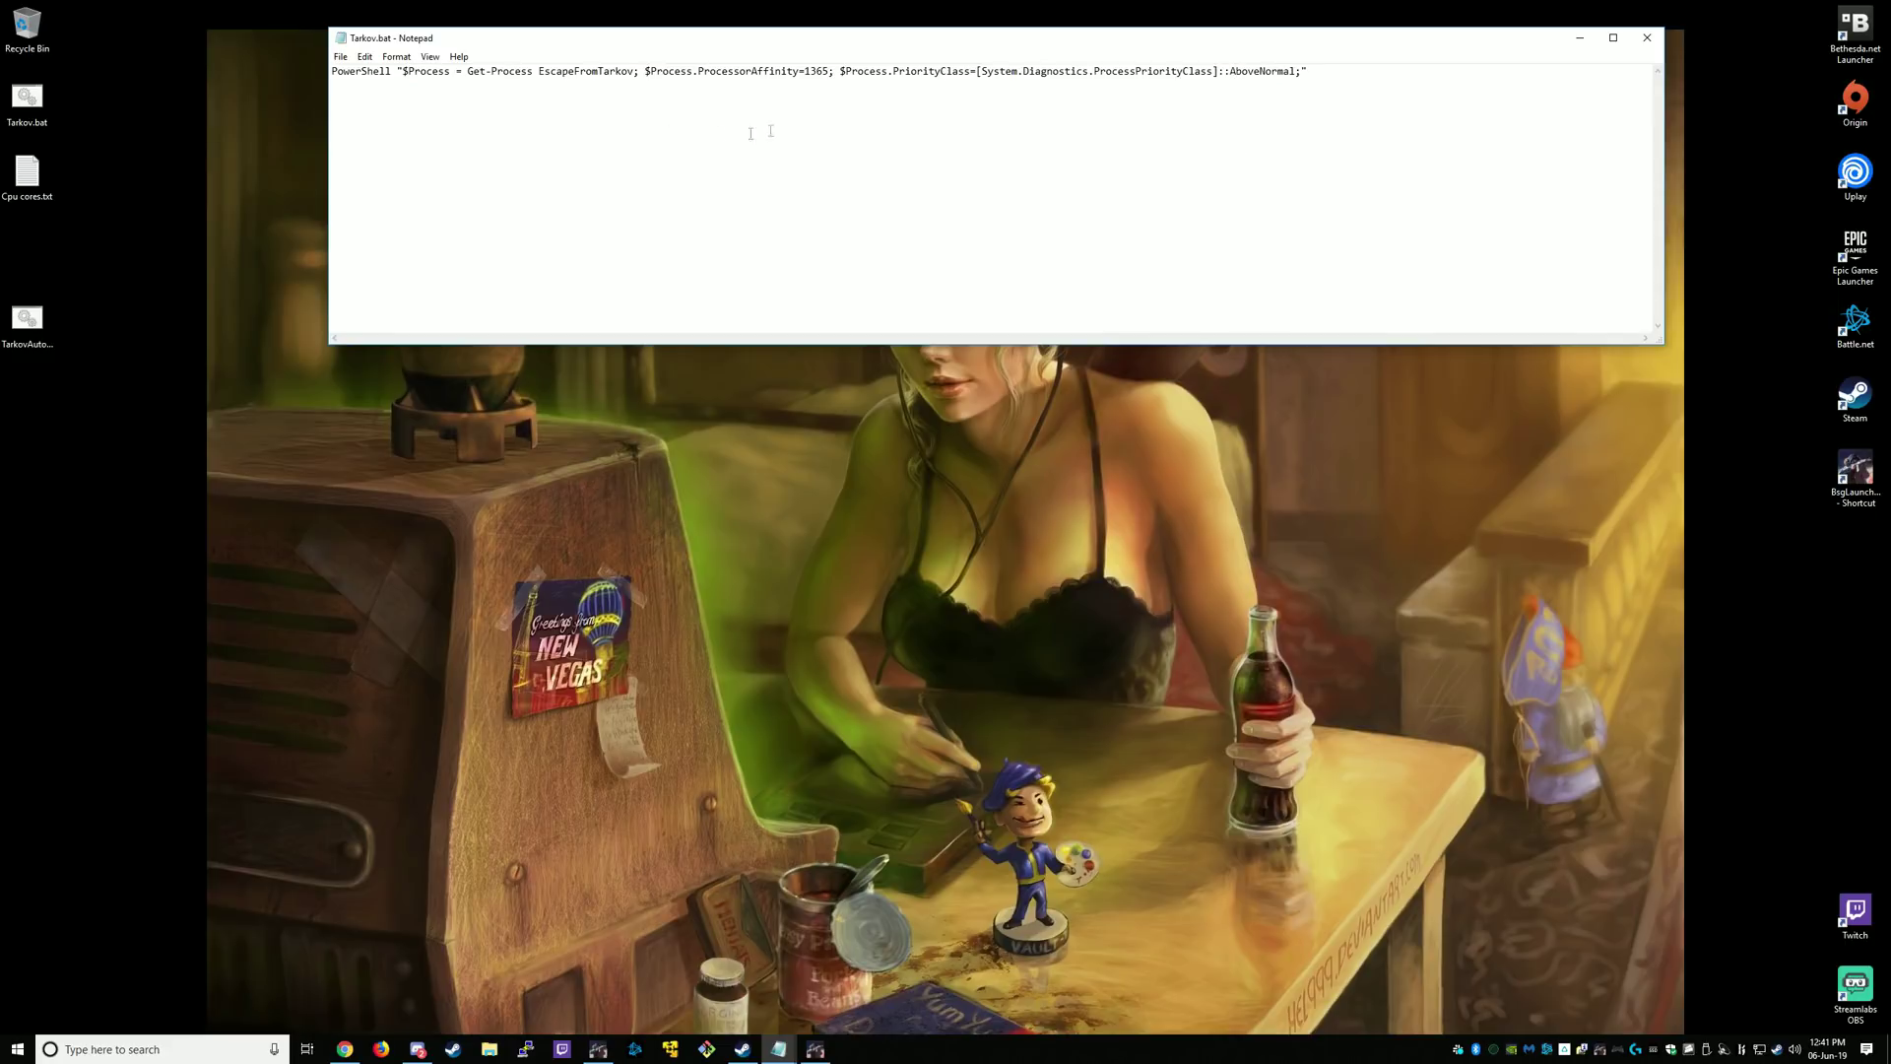
left_click_drag(647, 69, 830, 71)
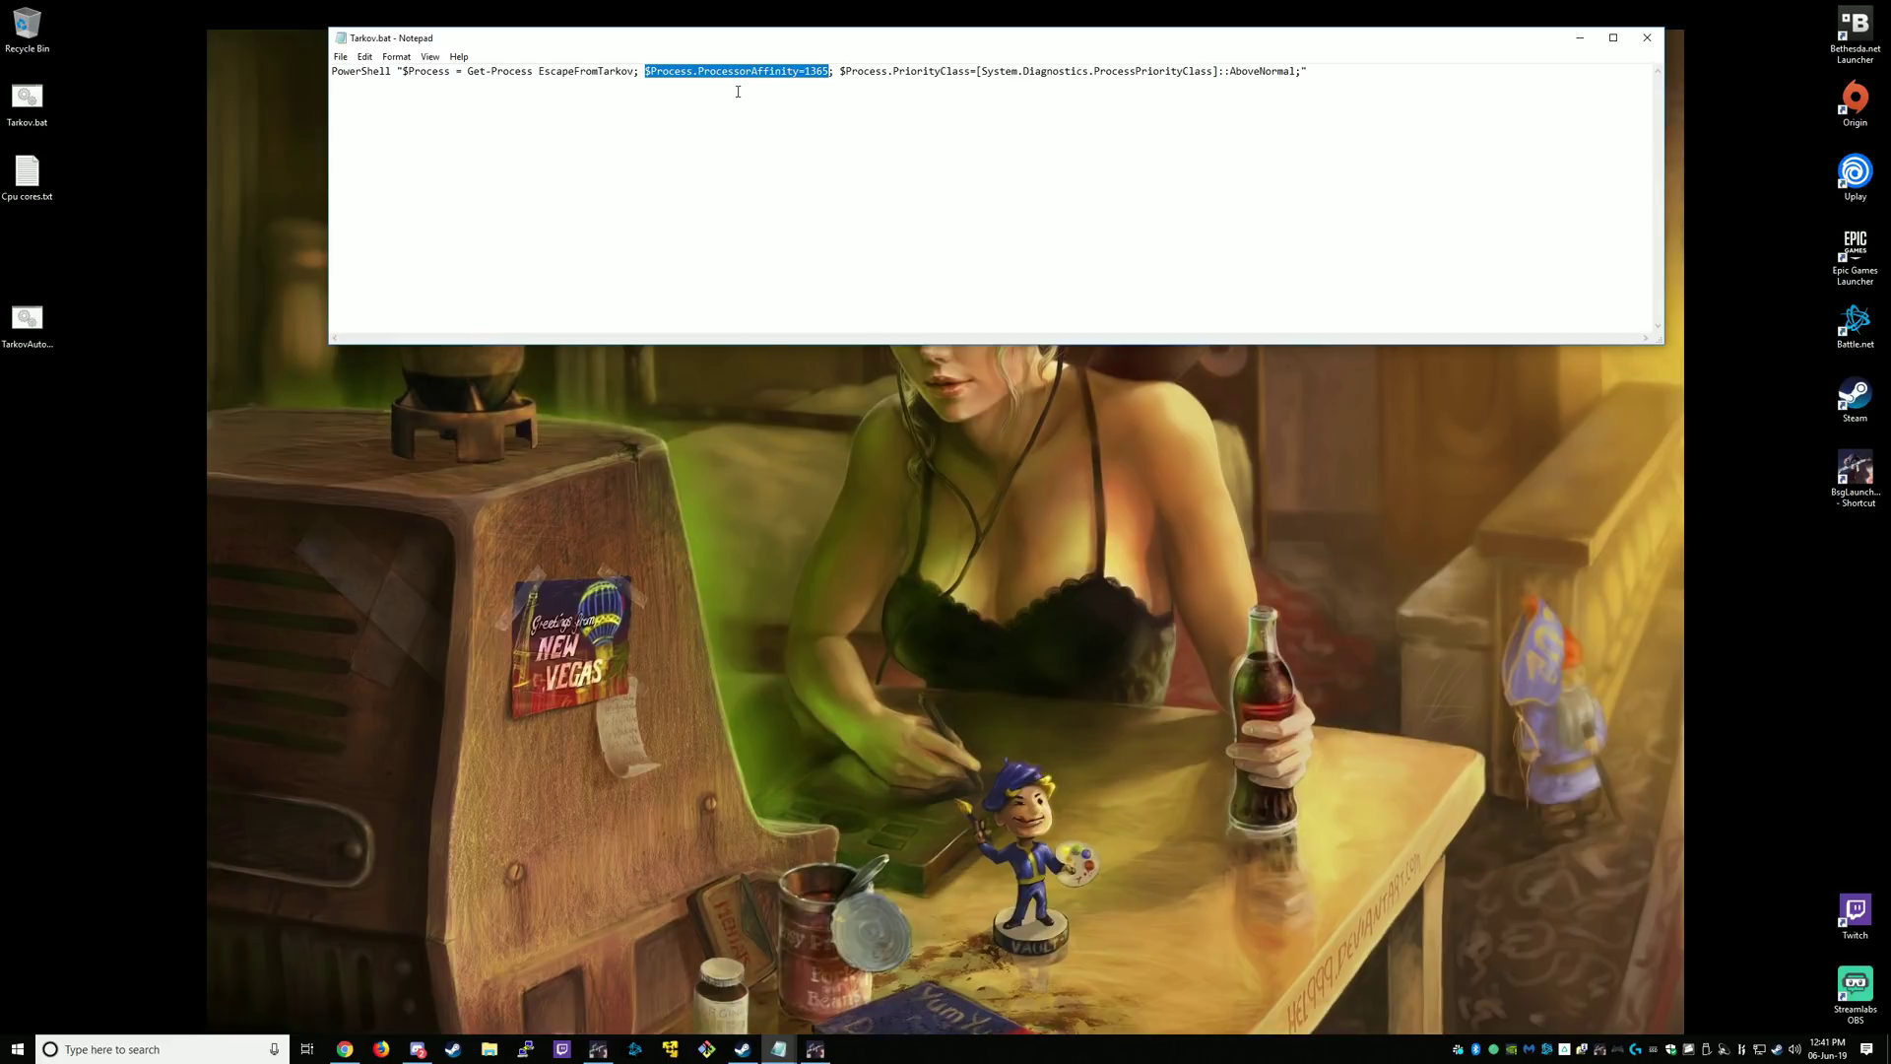
Step: Open Cpu cores.txt beside the script and highlight the 1365 value in Tarkov.bat
left_click(27, 177)
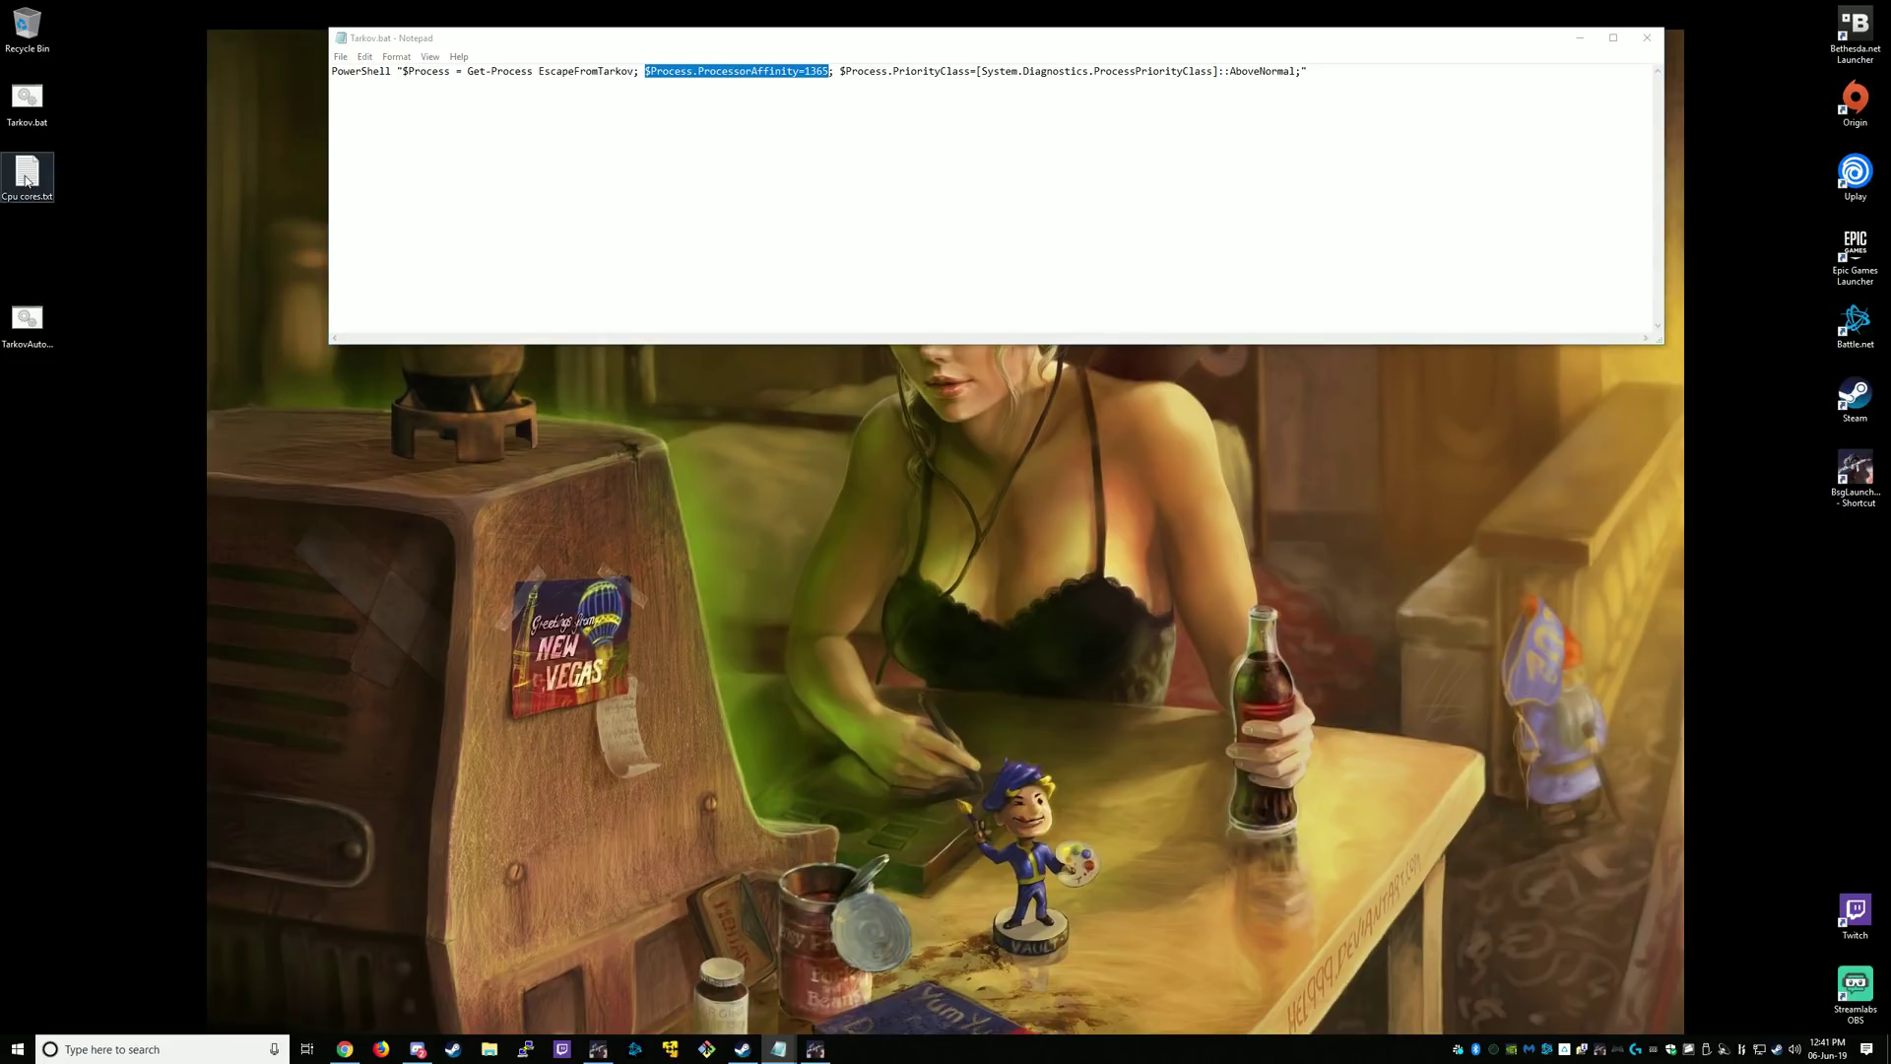
double_click(27, 177)
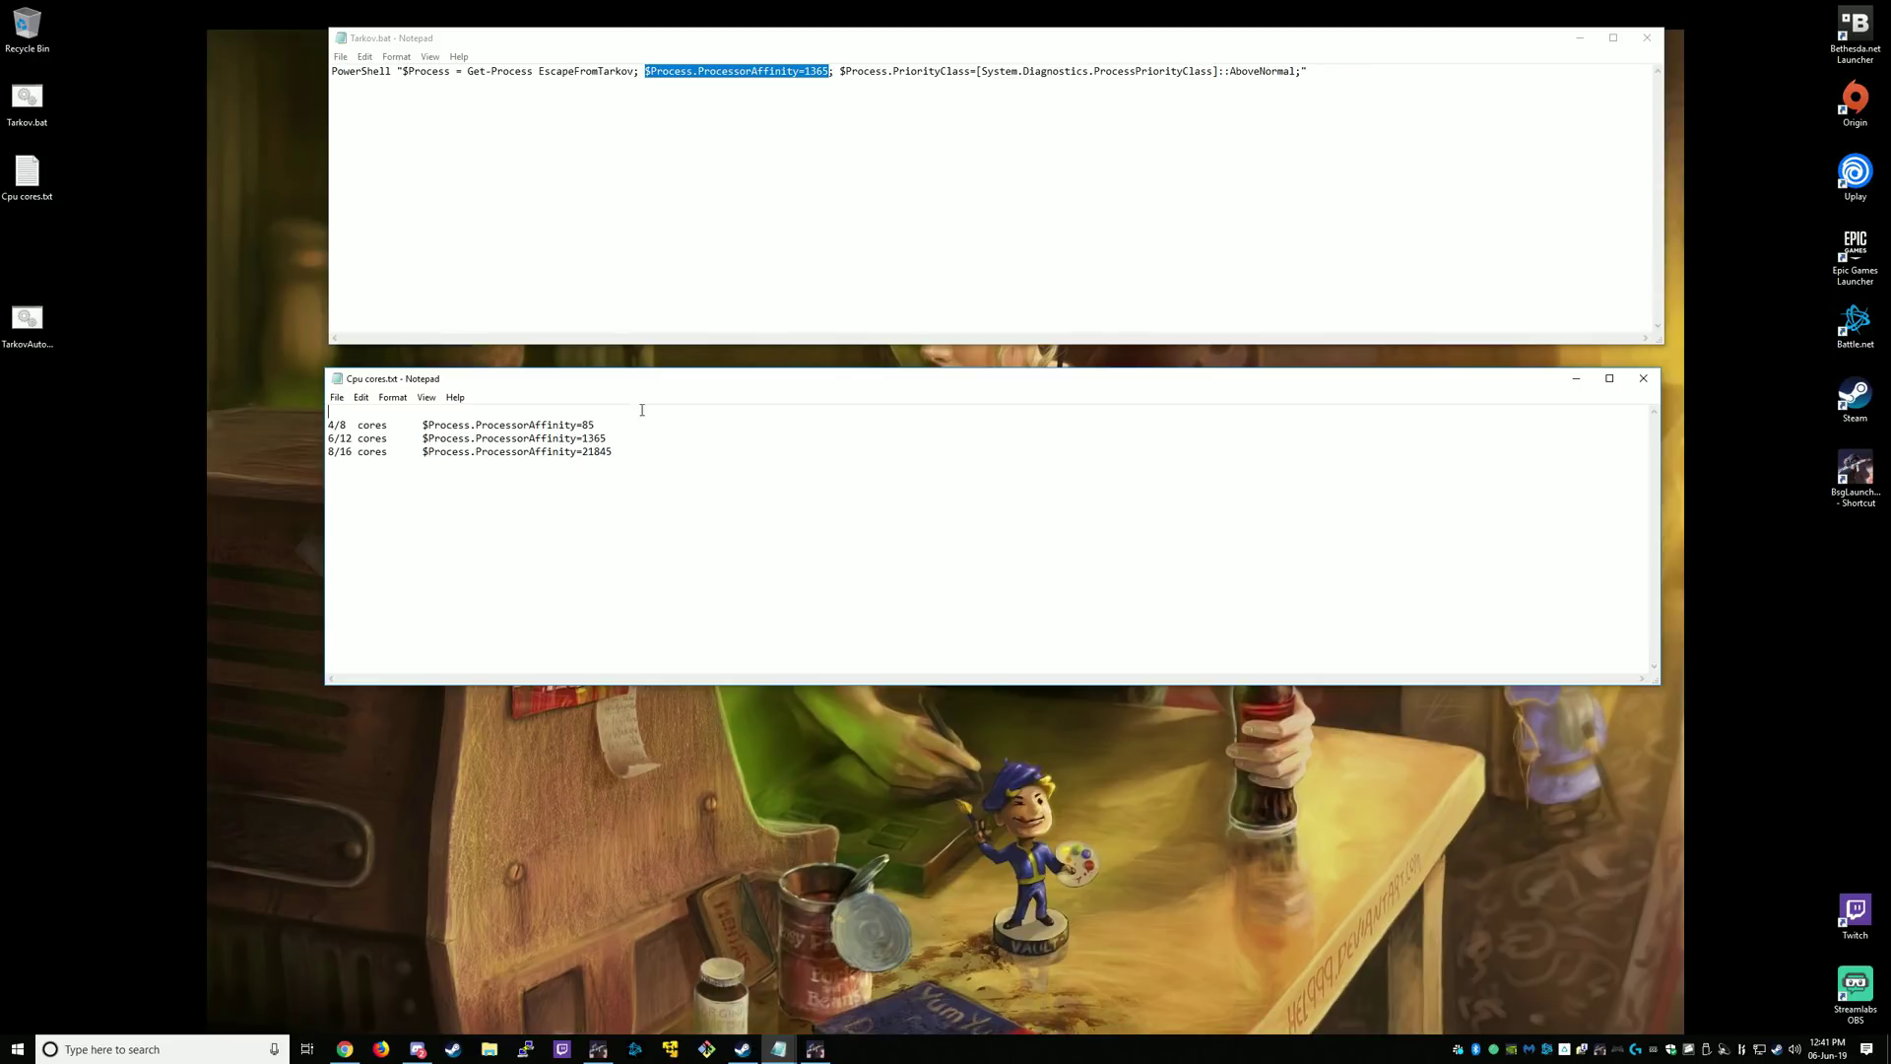
left_click(815, 69)
left_click_drag(804, 71, 830, 71)
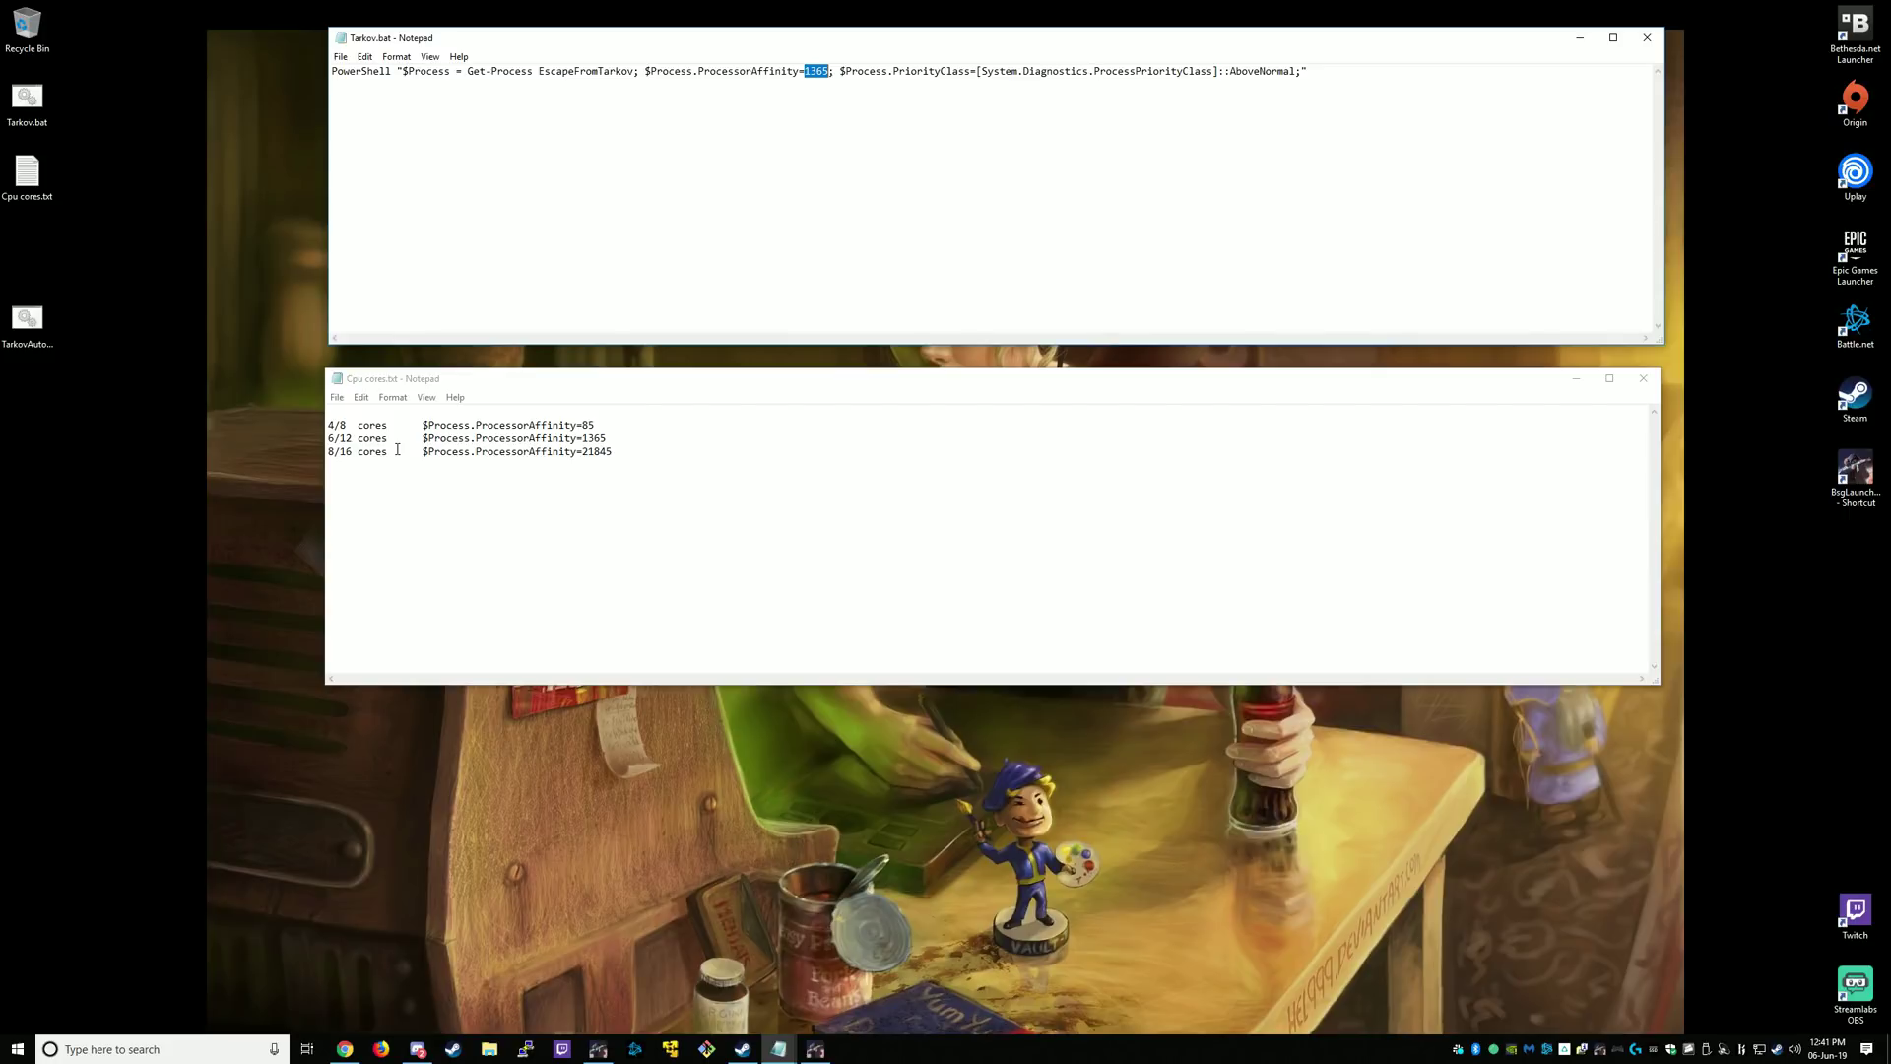
right_click(871, 1049)
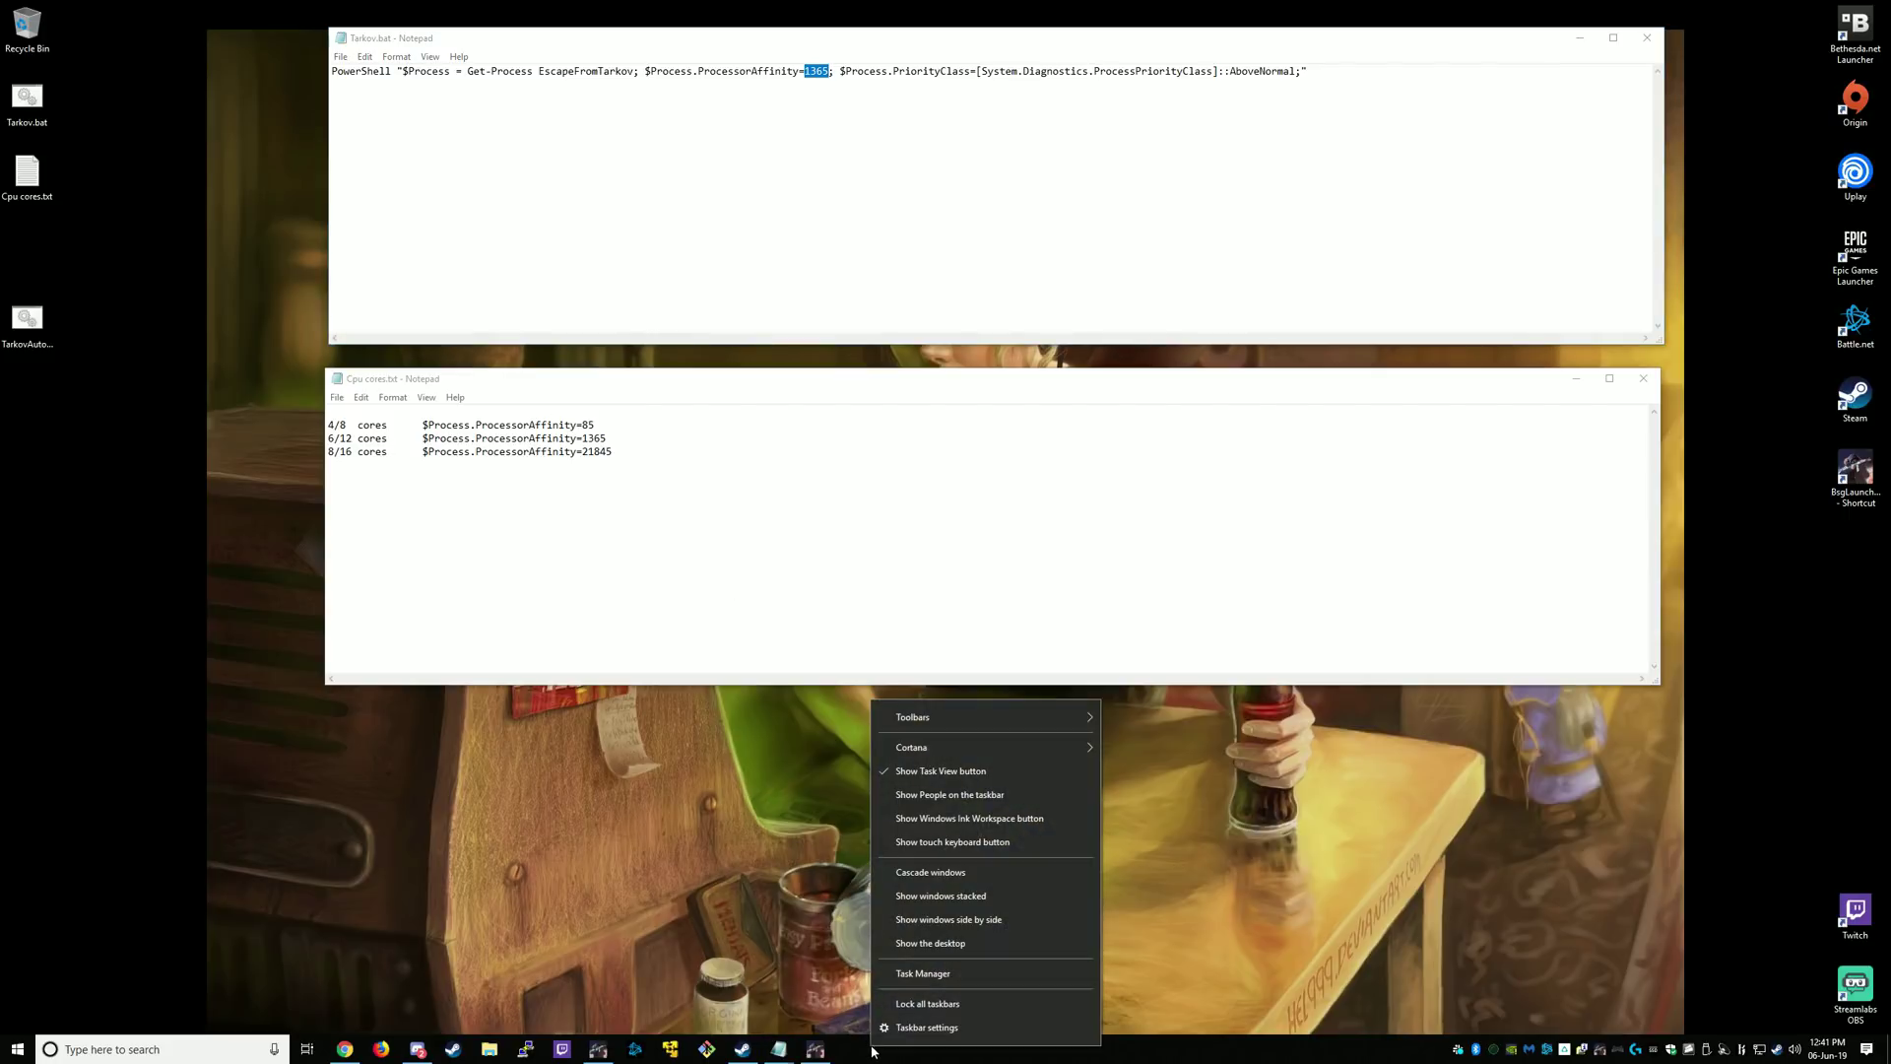
Step: Launch Task Manager and change the CPU performance graph to show each logical processor
left_click(913, 973)
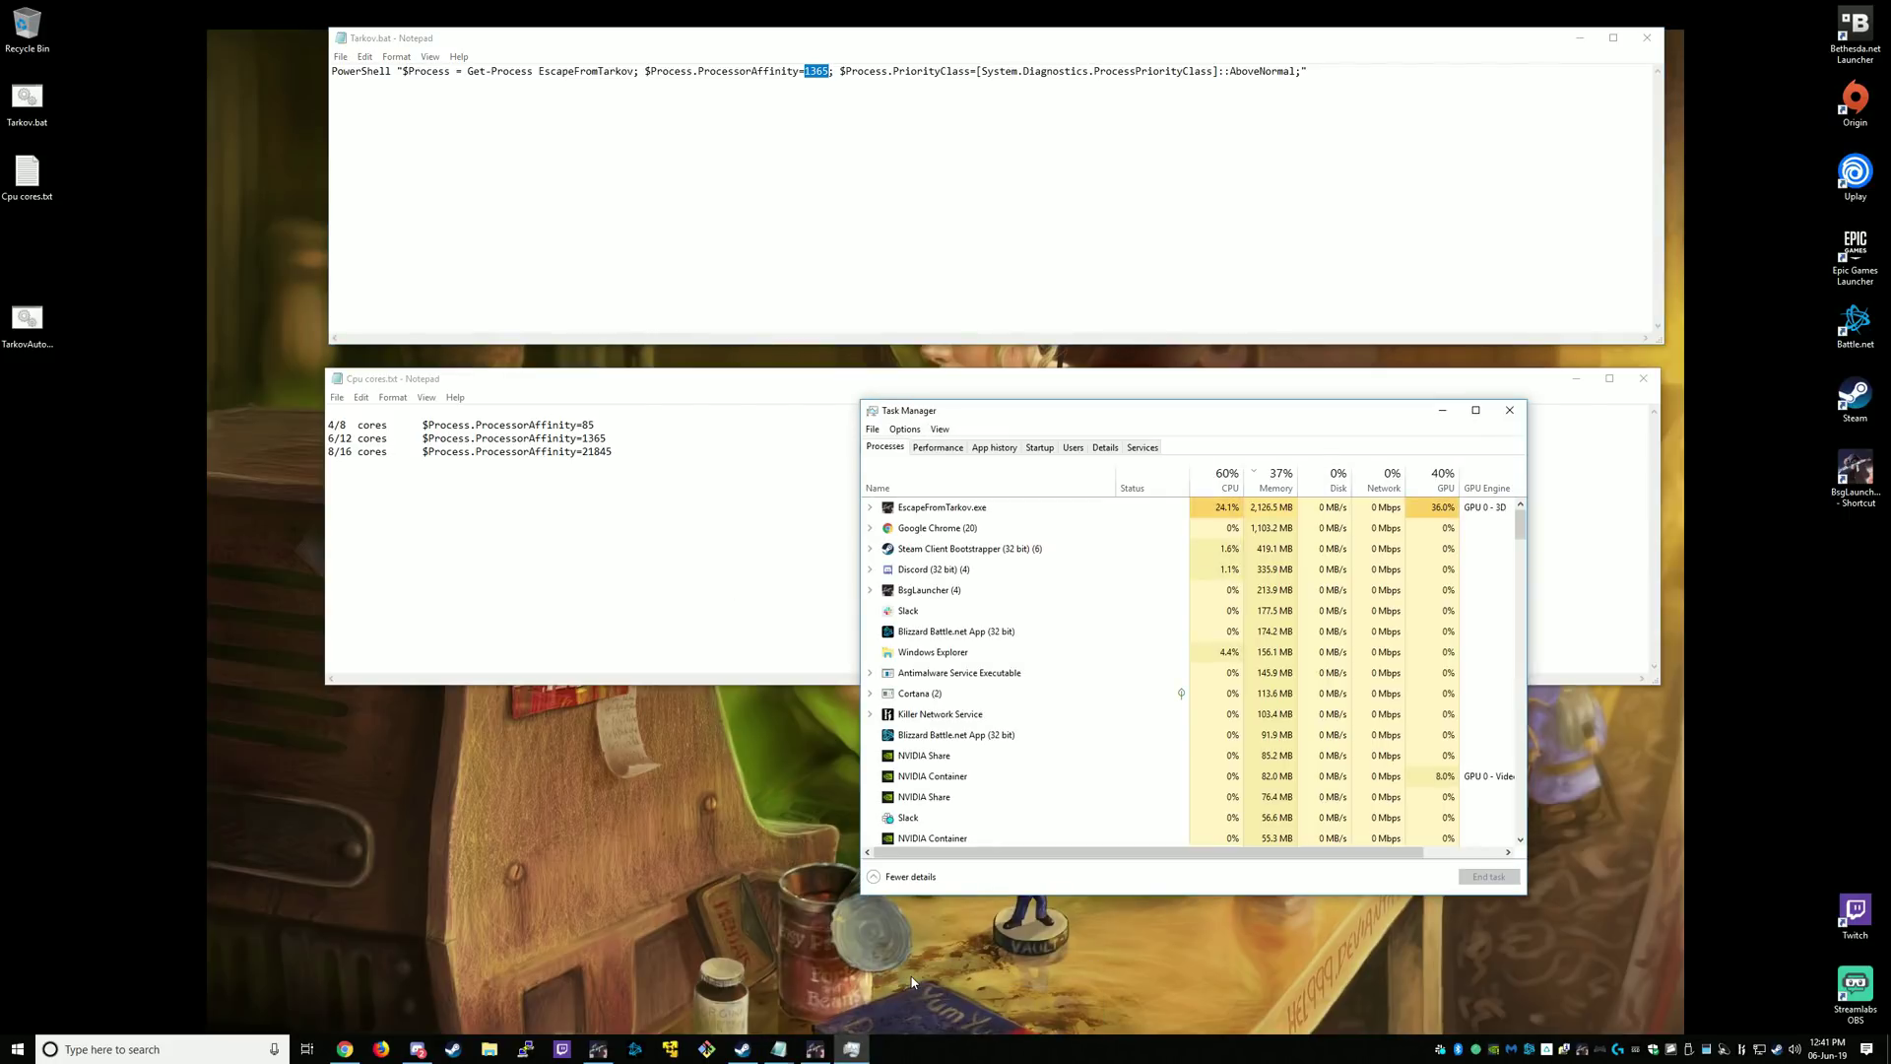
left_click(941, 448)
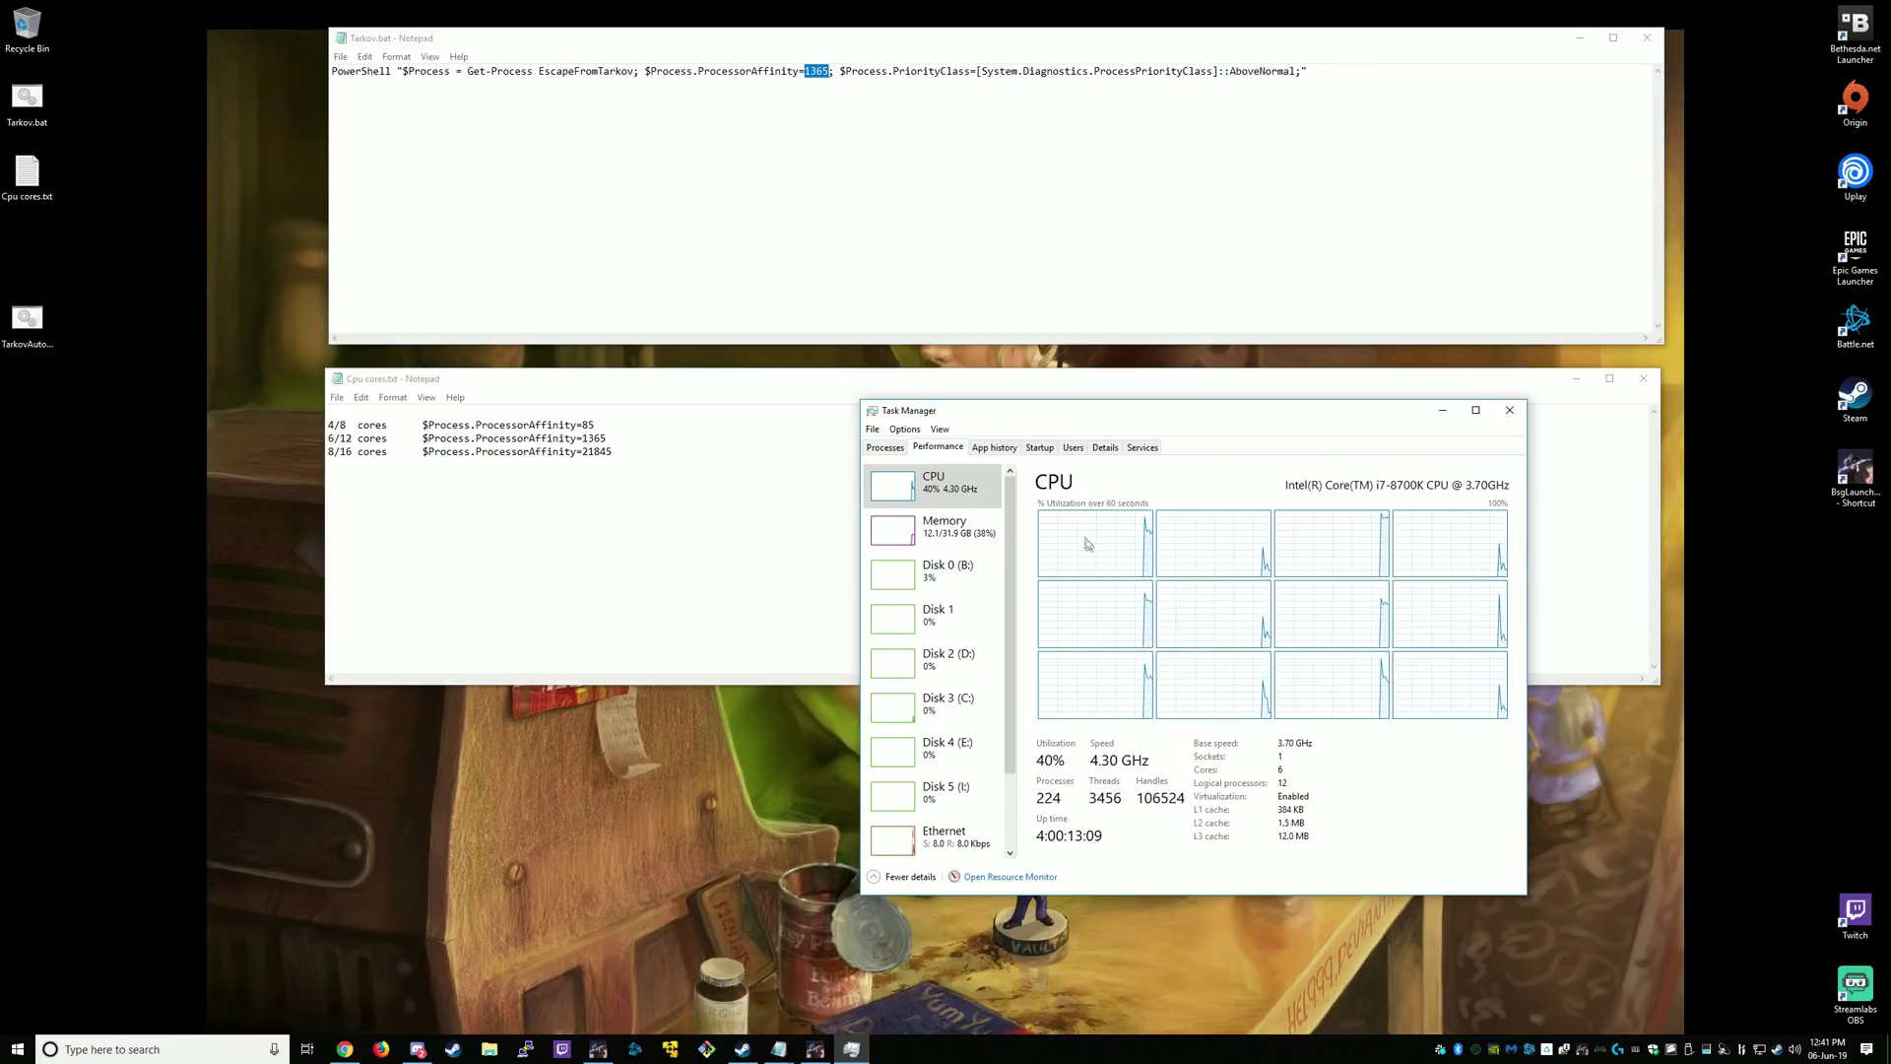
right_click(1125, 547)
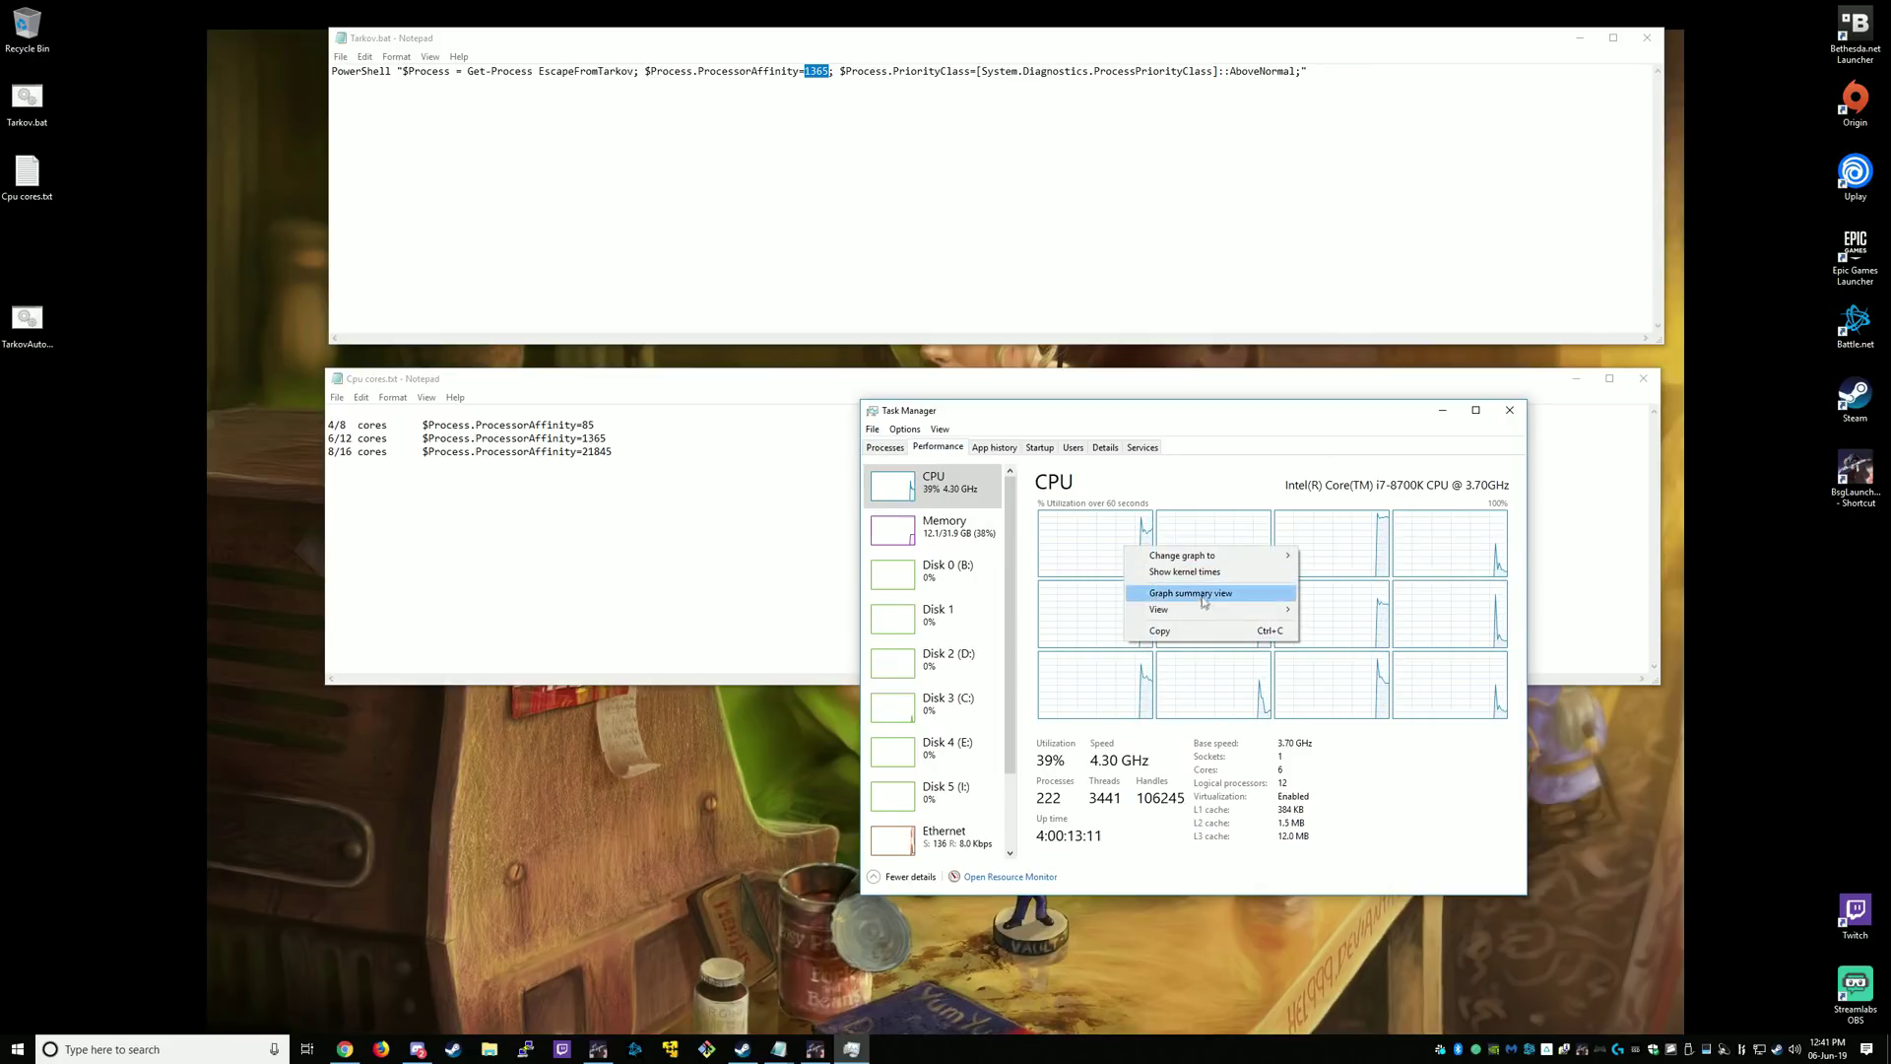
mouse_move(1197, 557)
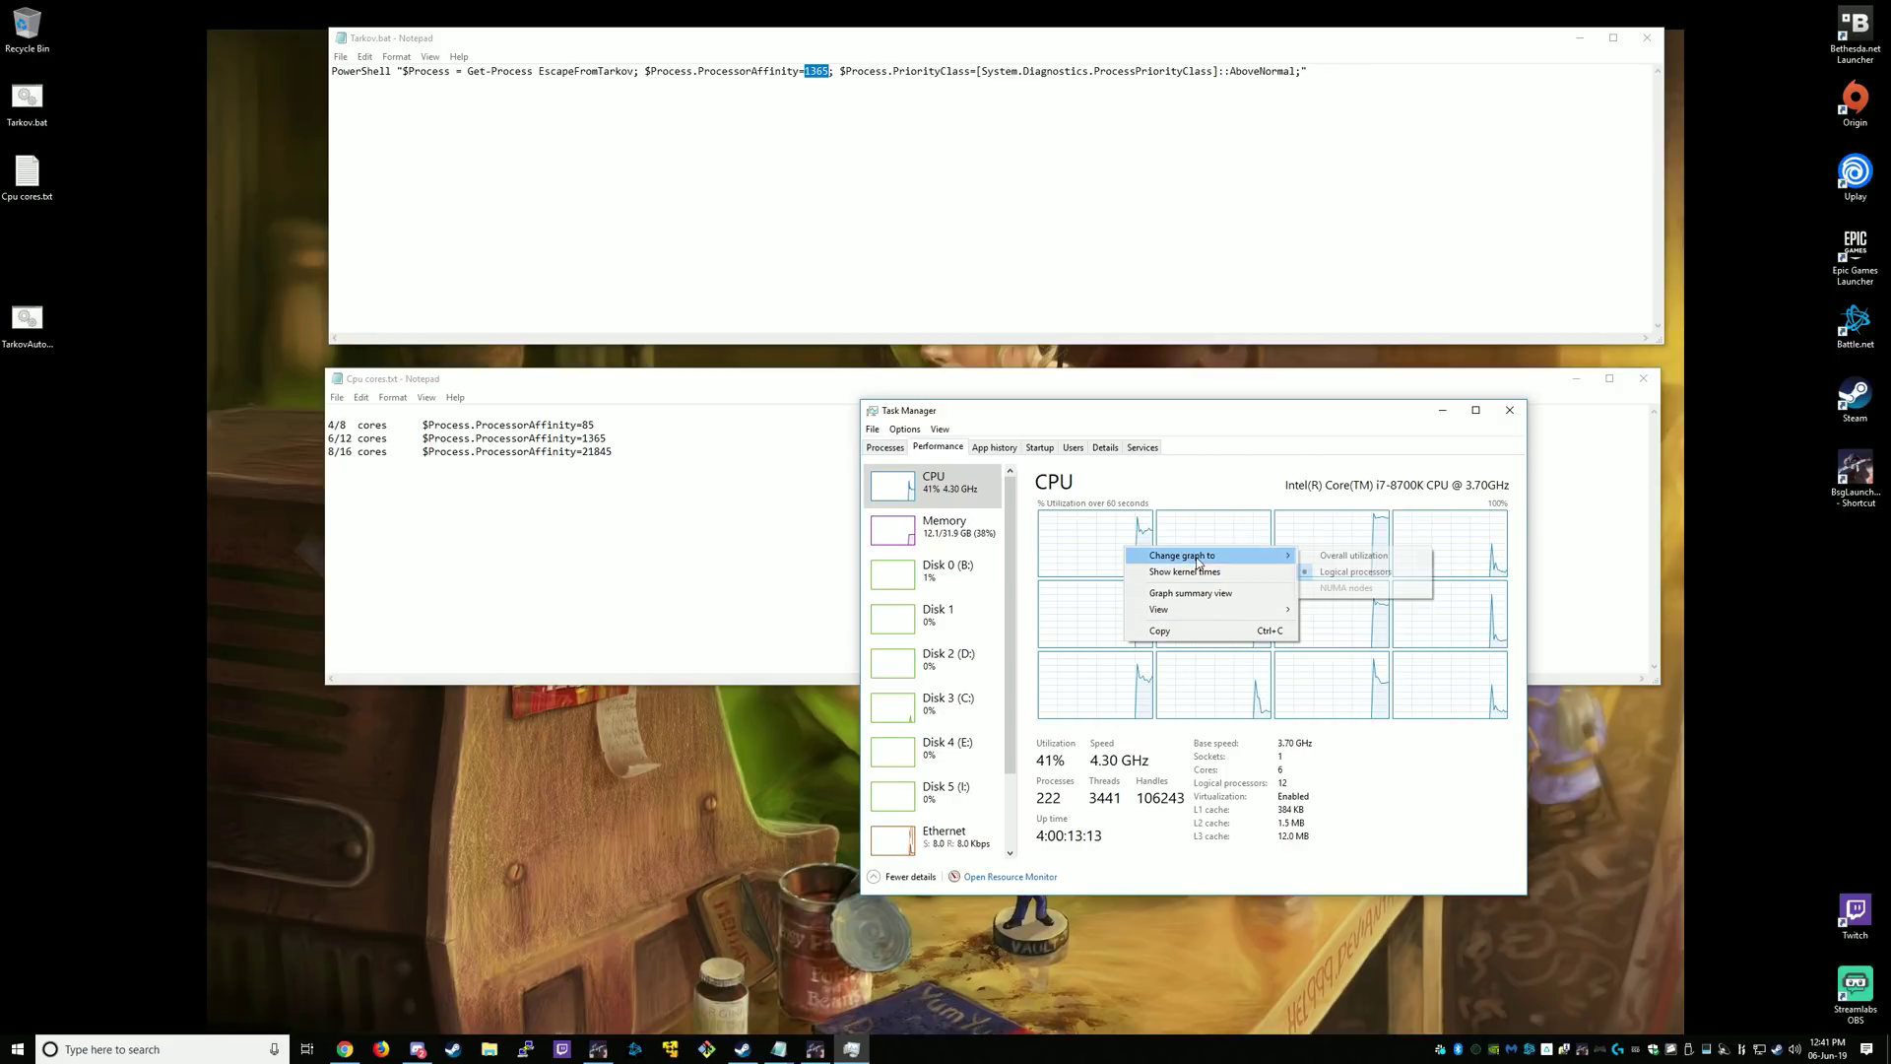
left_click(1399, 576)
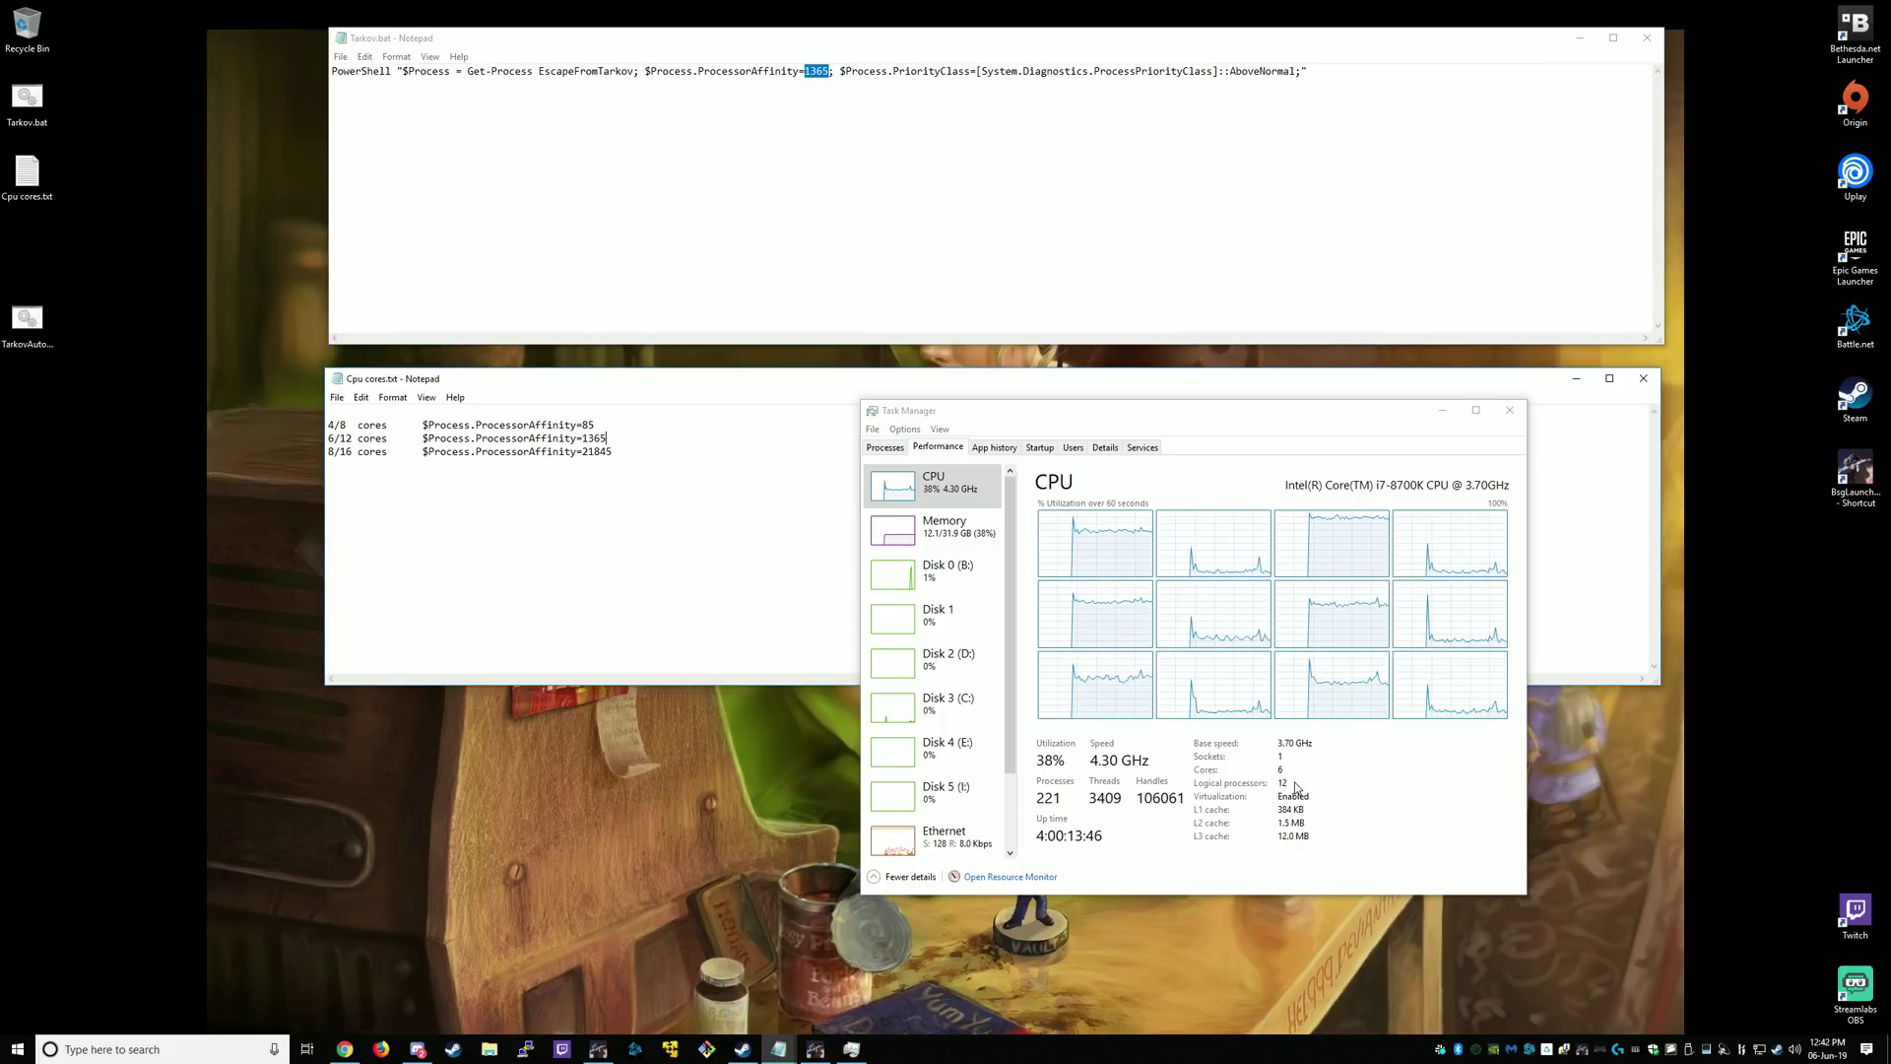
Step: Highlight the 6/12 cores line in Cpu cores.txt, then switch Task Manager to the Details list
left_click_drag(327, 437, 612, 439)
left_click(650, 544)
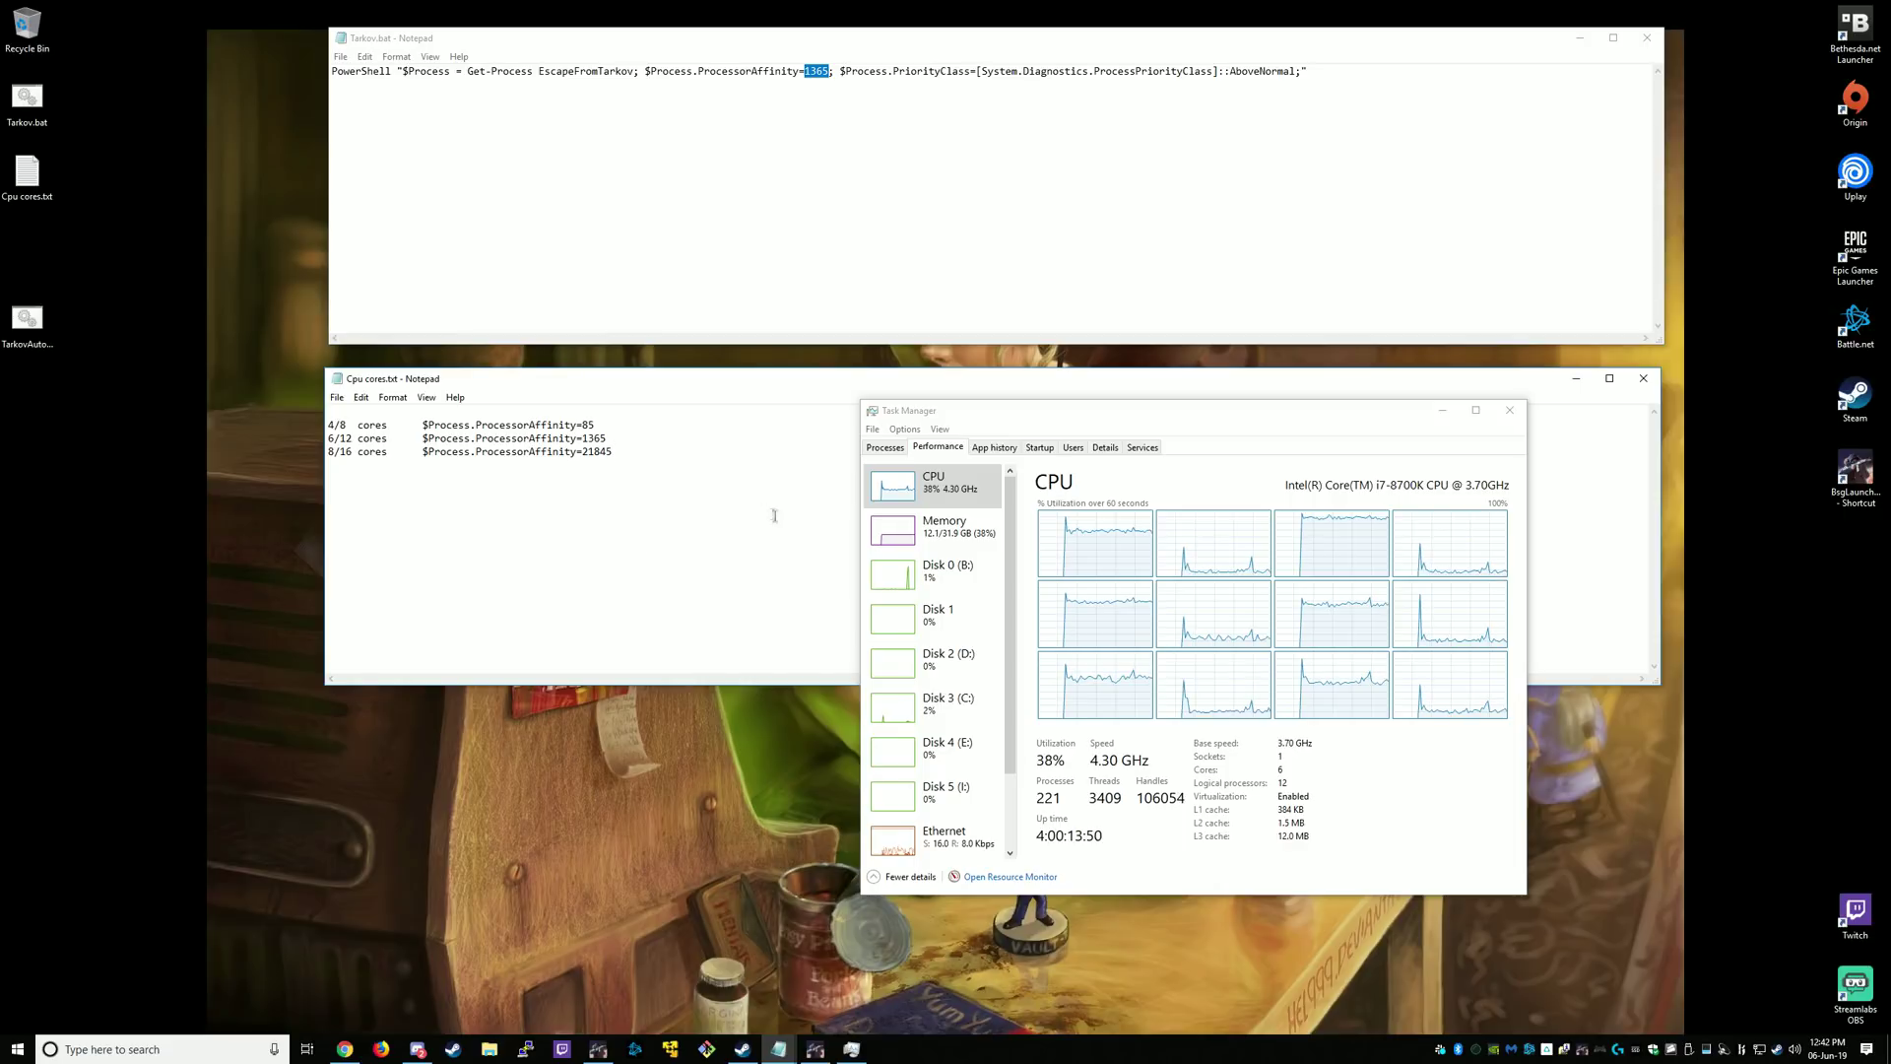
left_click(1510, 421)
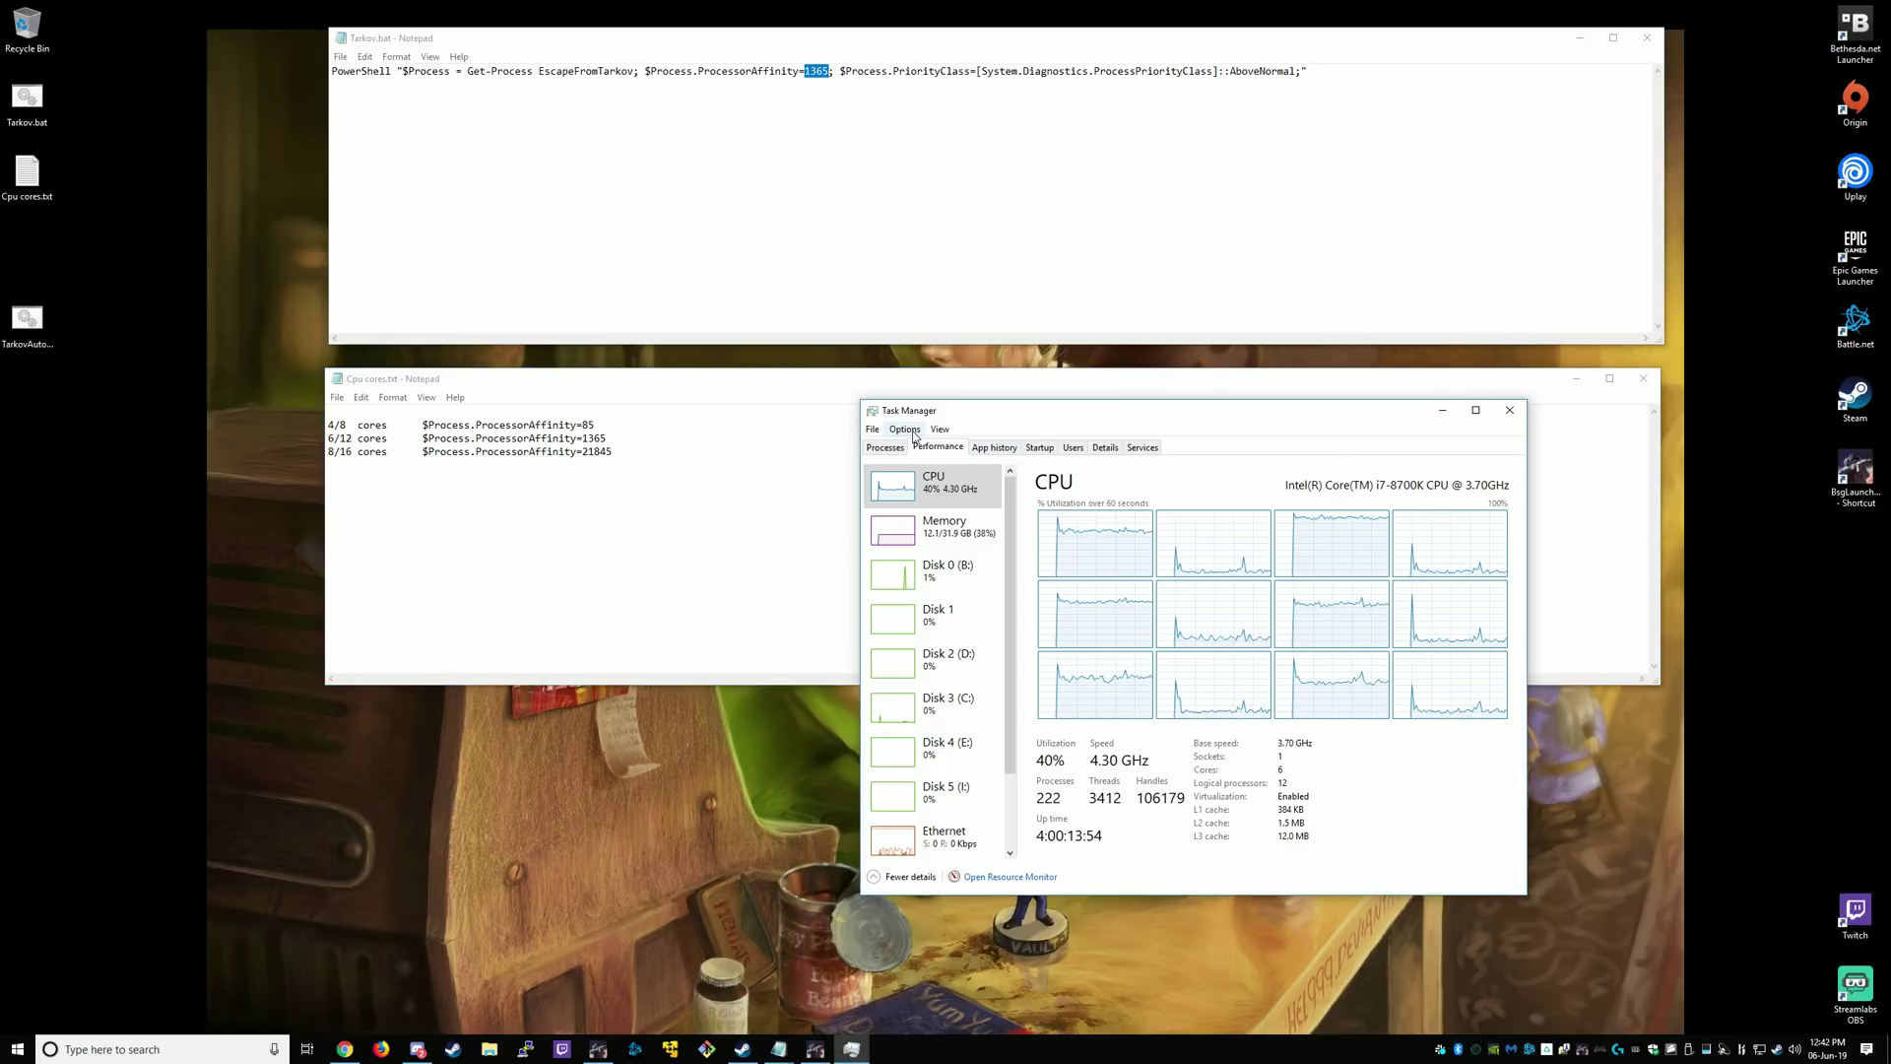
left_click(1107, 448)
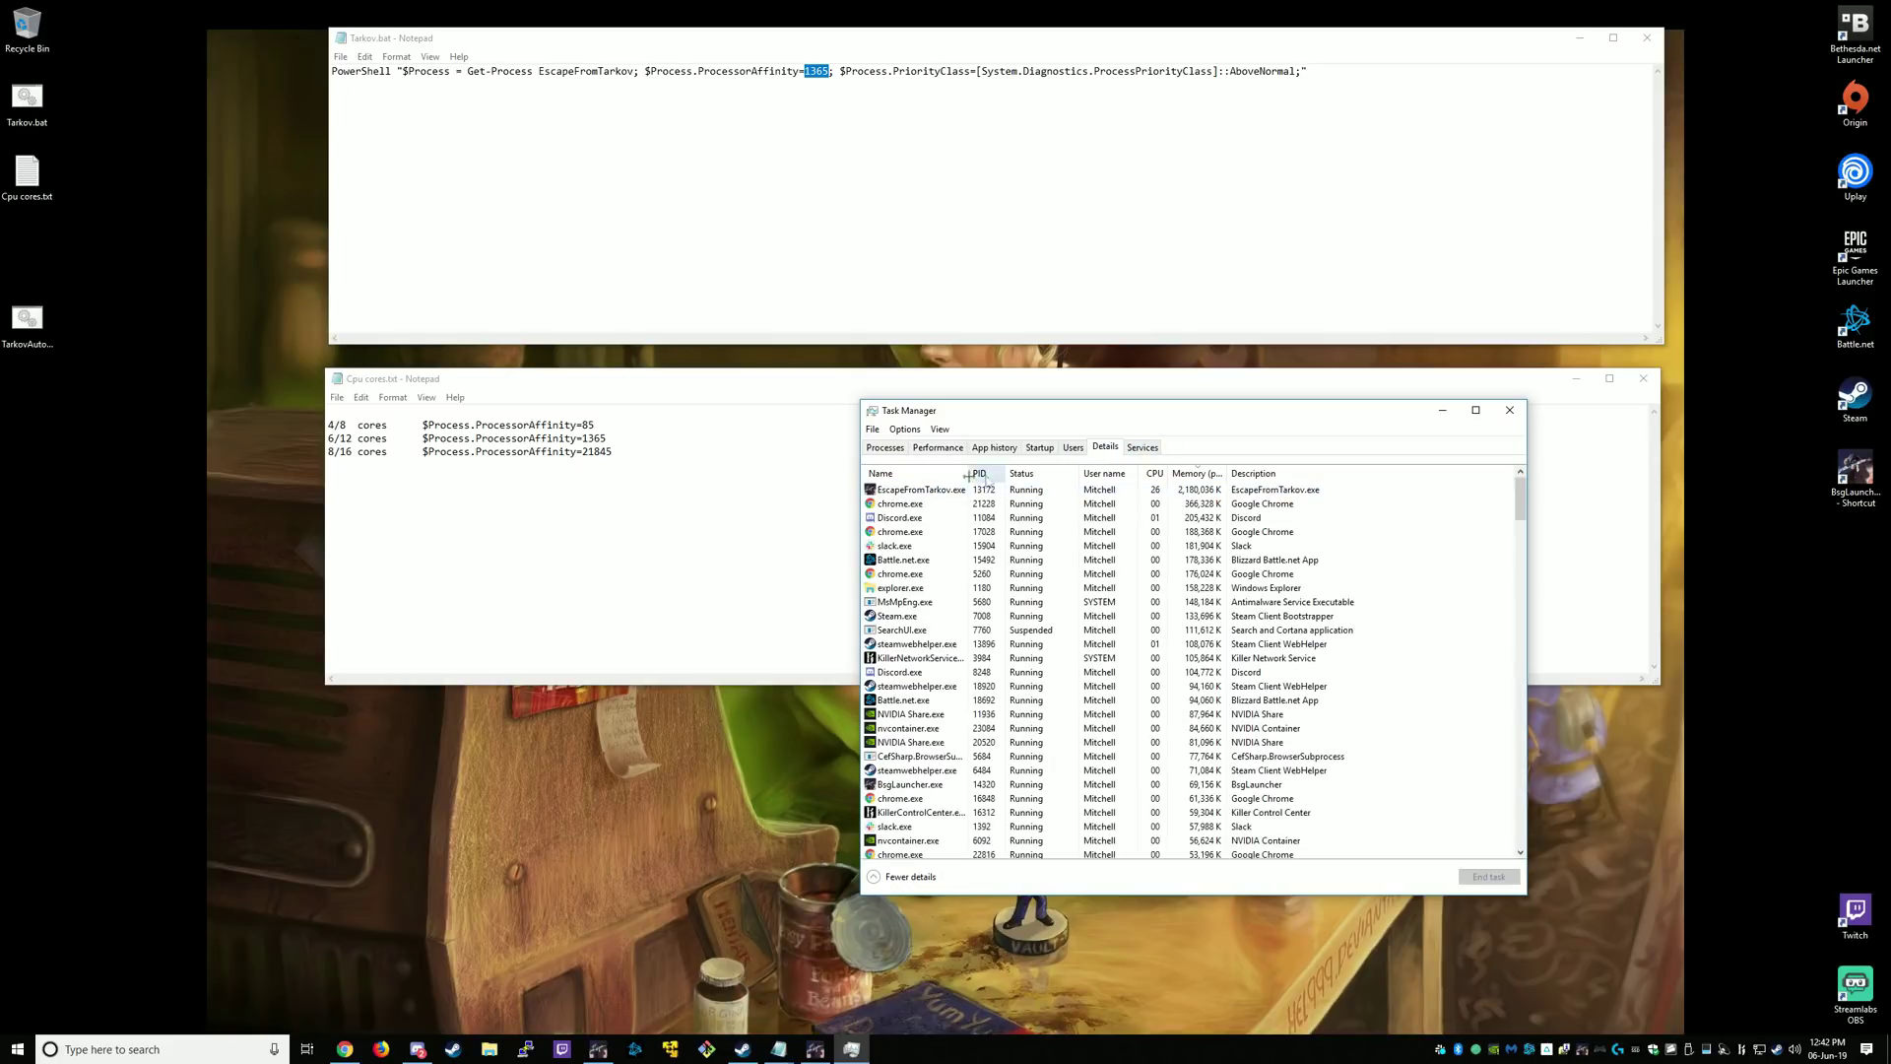
Step: Open Set affinity for EscapeFromTarkov.exe and move the dialog over the notes
right_click(915, 489)
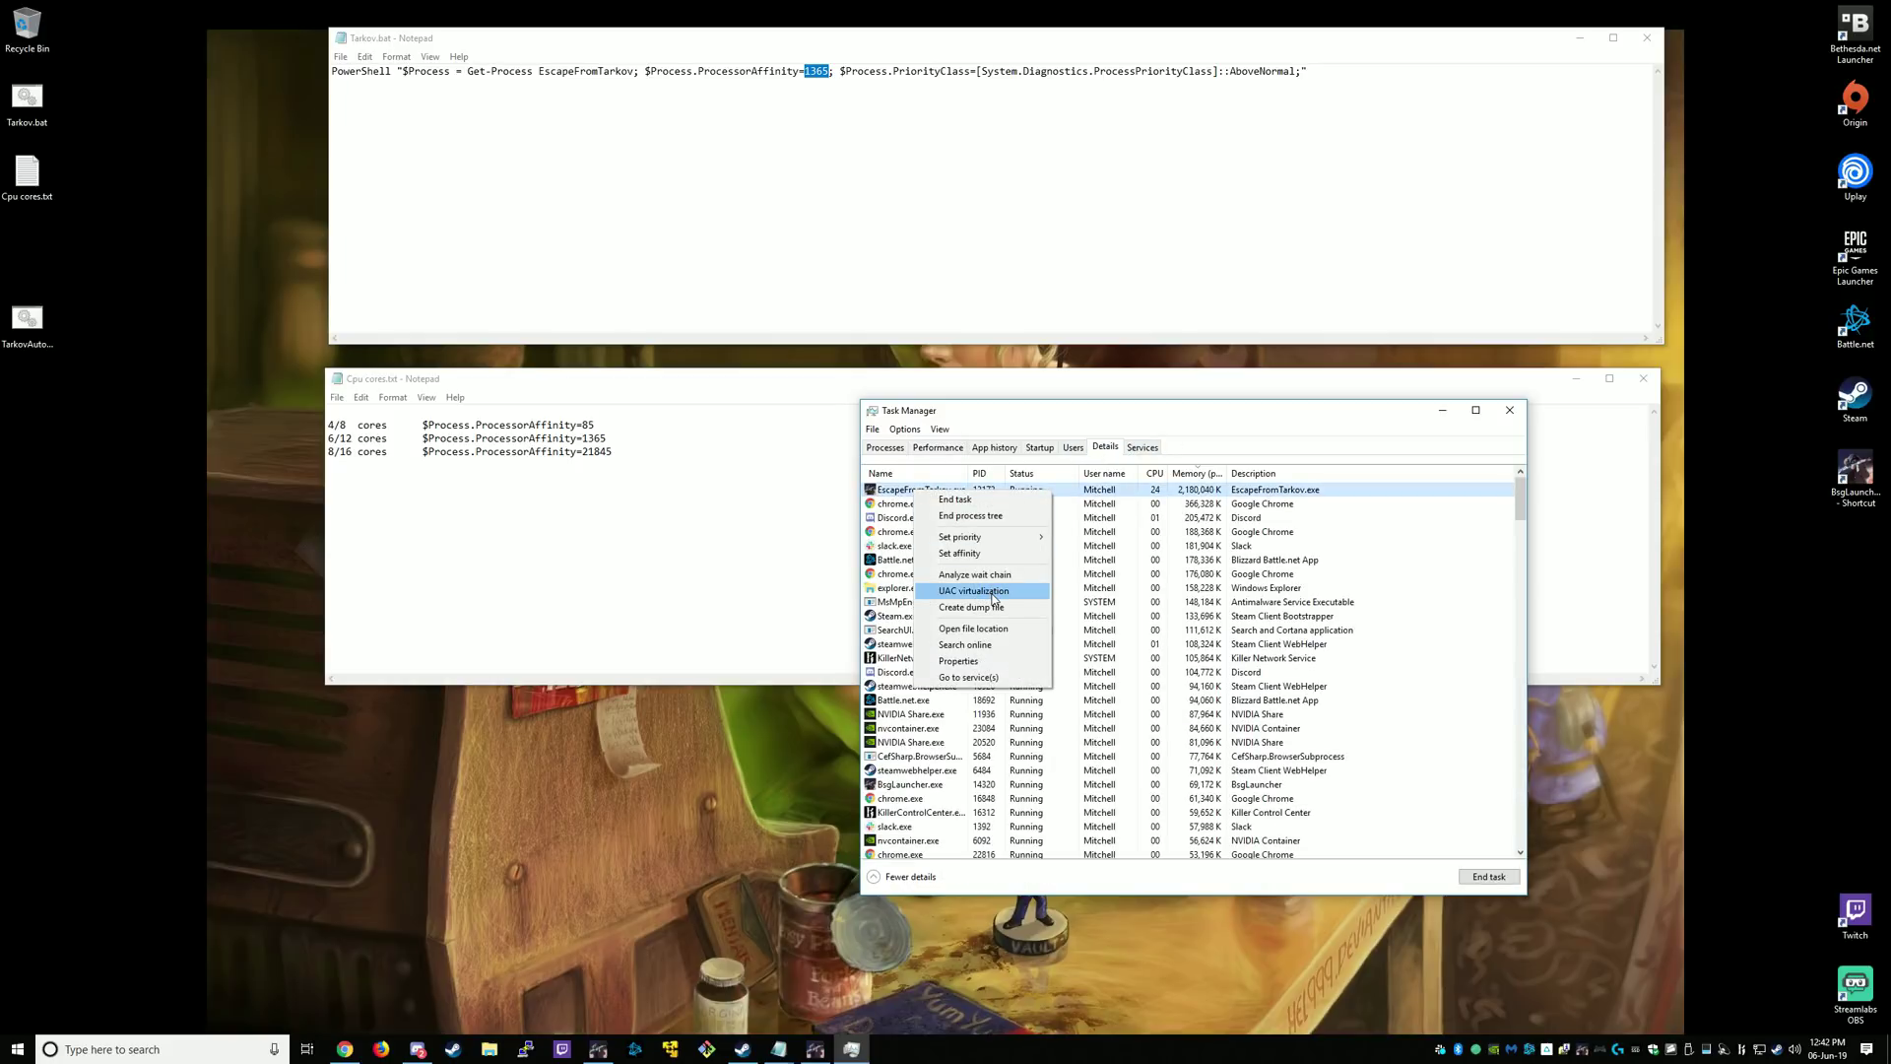
mouse_move(993, 540)
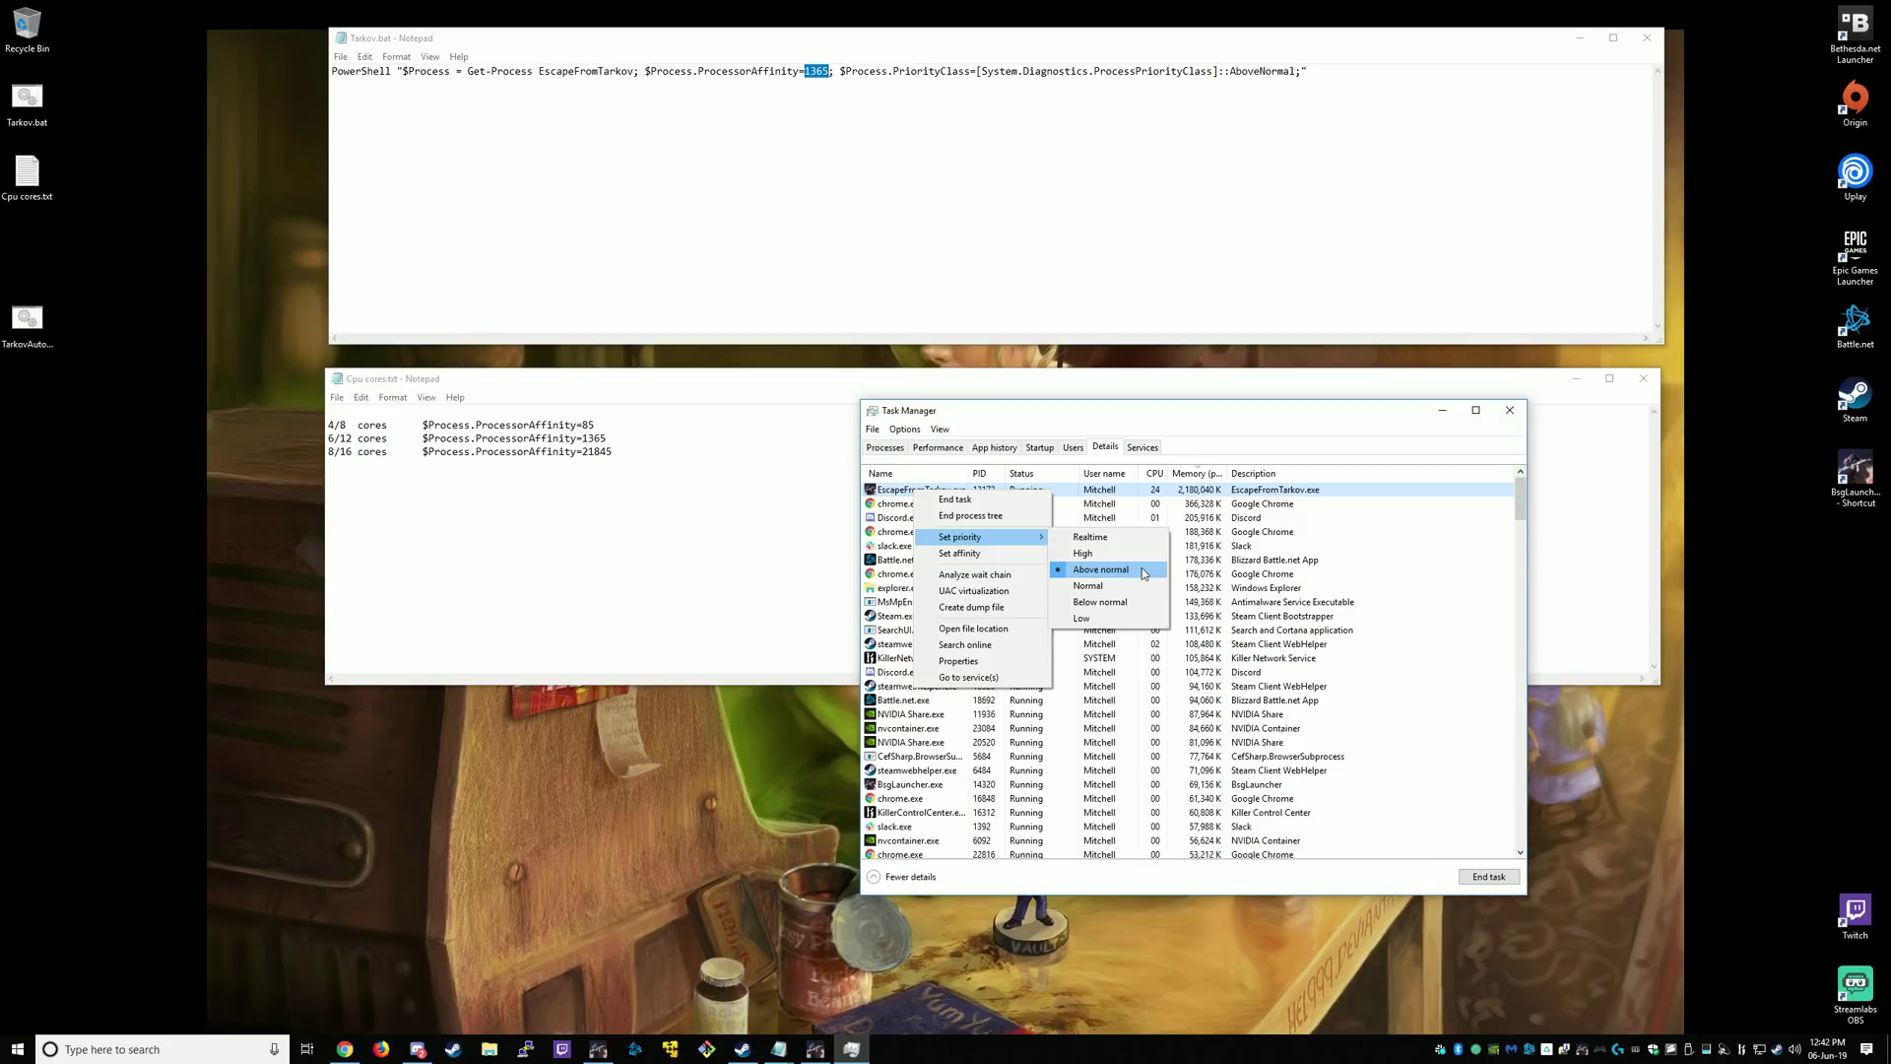
left_click(971, 553)
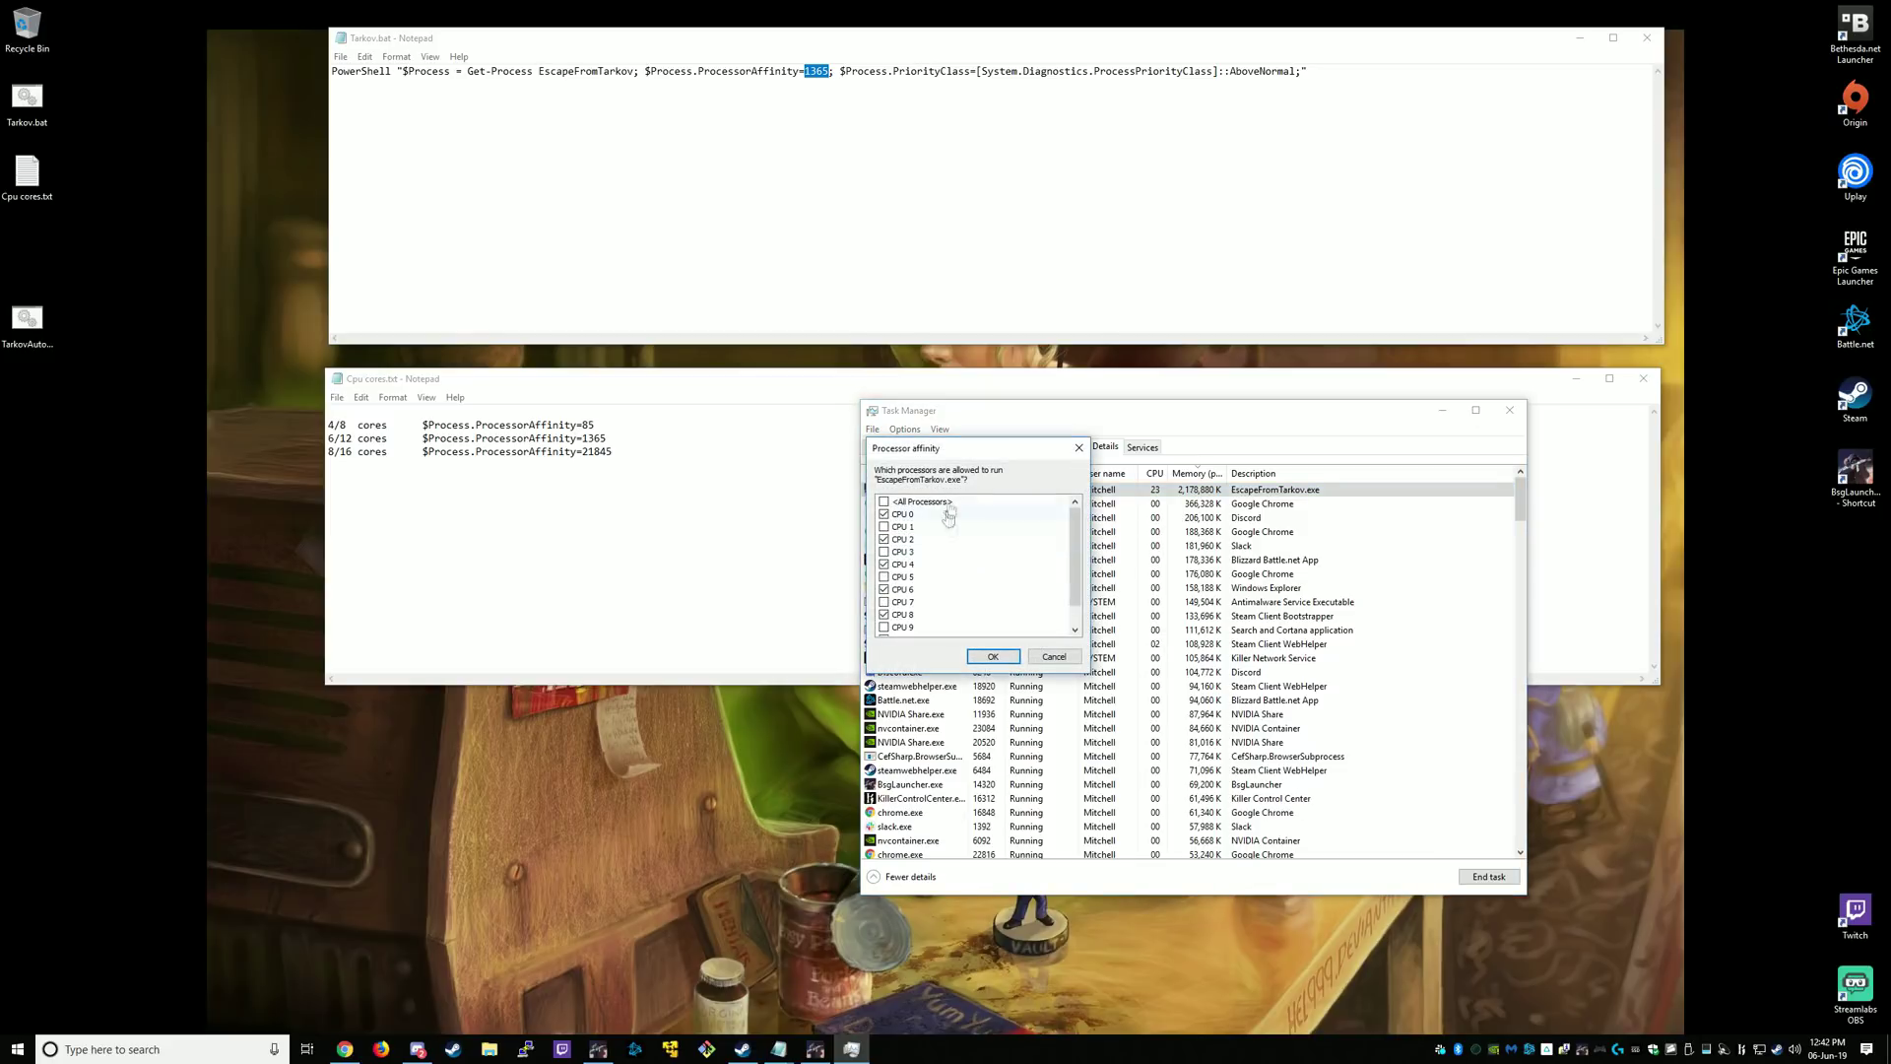
left_click_drag(1052, 459, 811, 487)
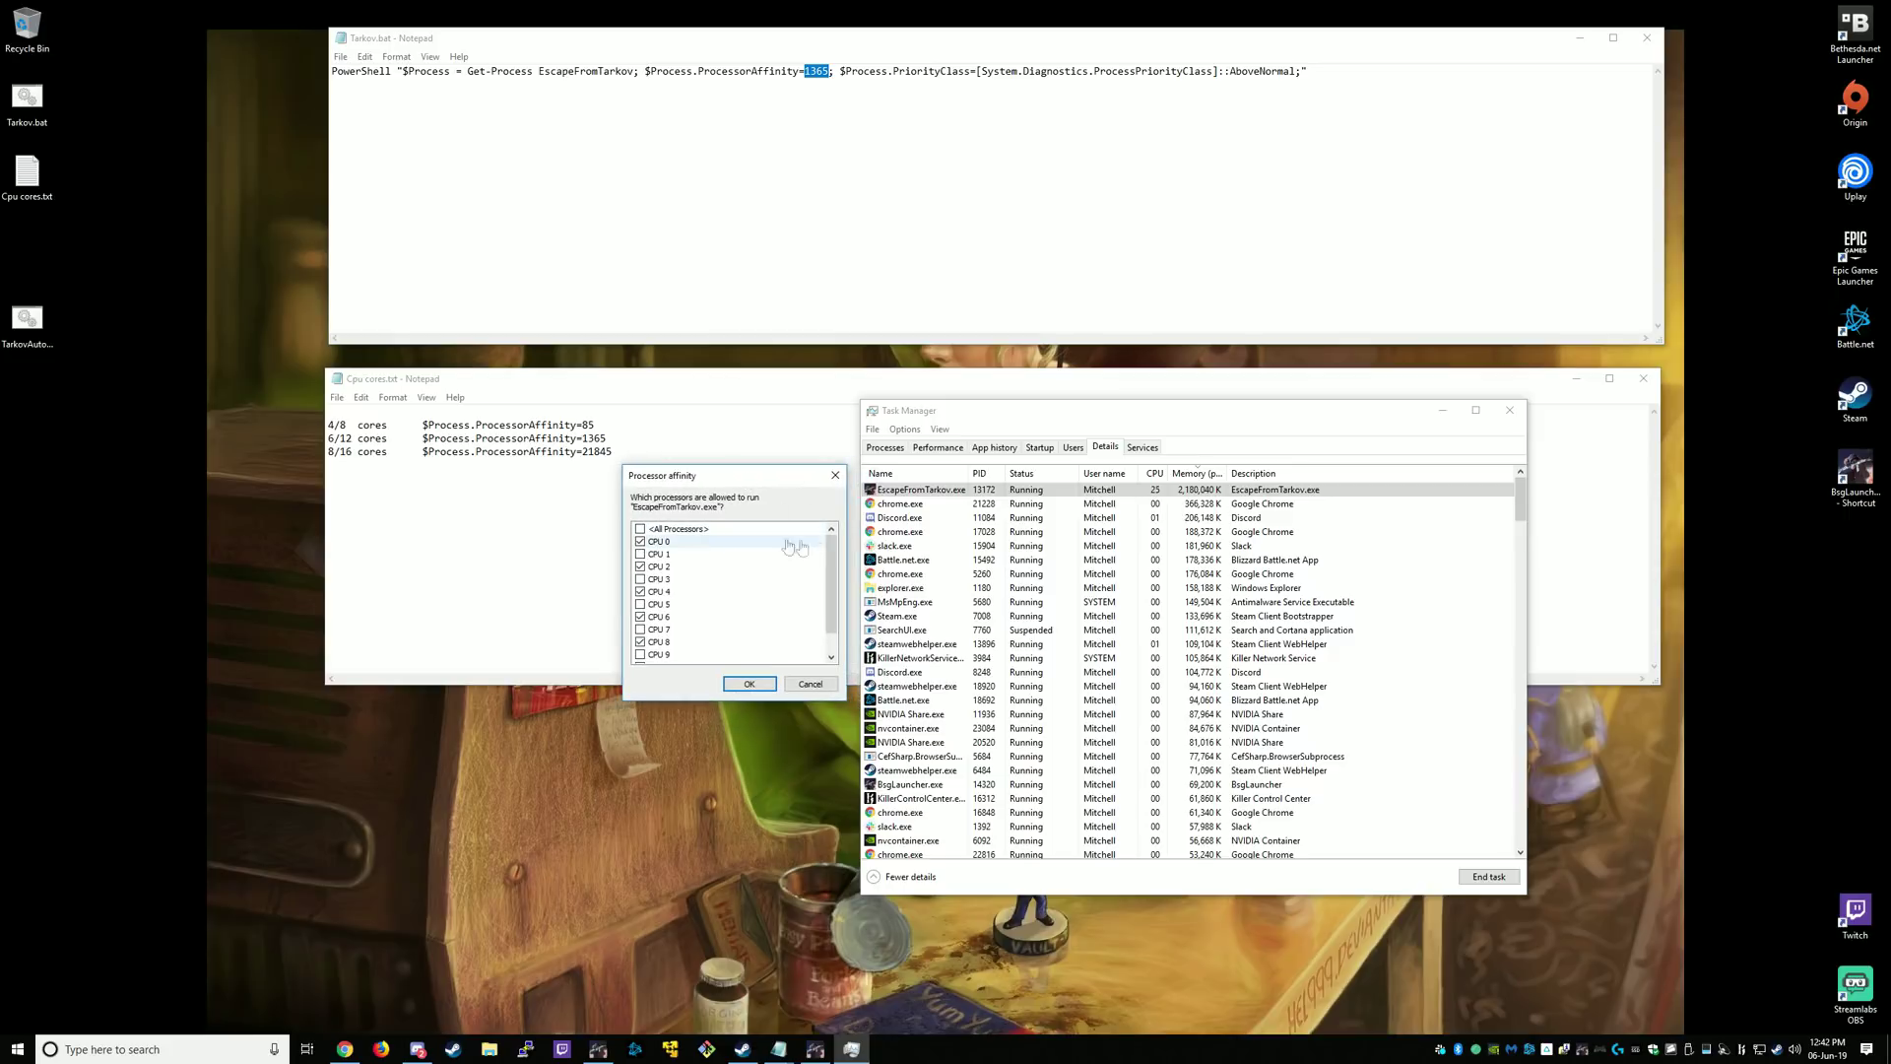
Step: Scroll through the affinity dialog's CPU list, confirming all CPUs are currently allowed
scroll(831, 591, "down", 1)
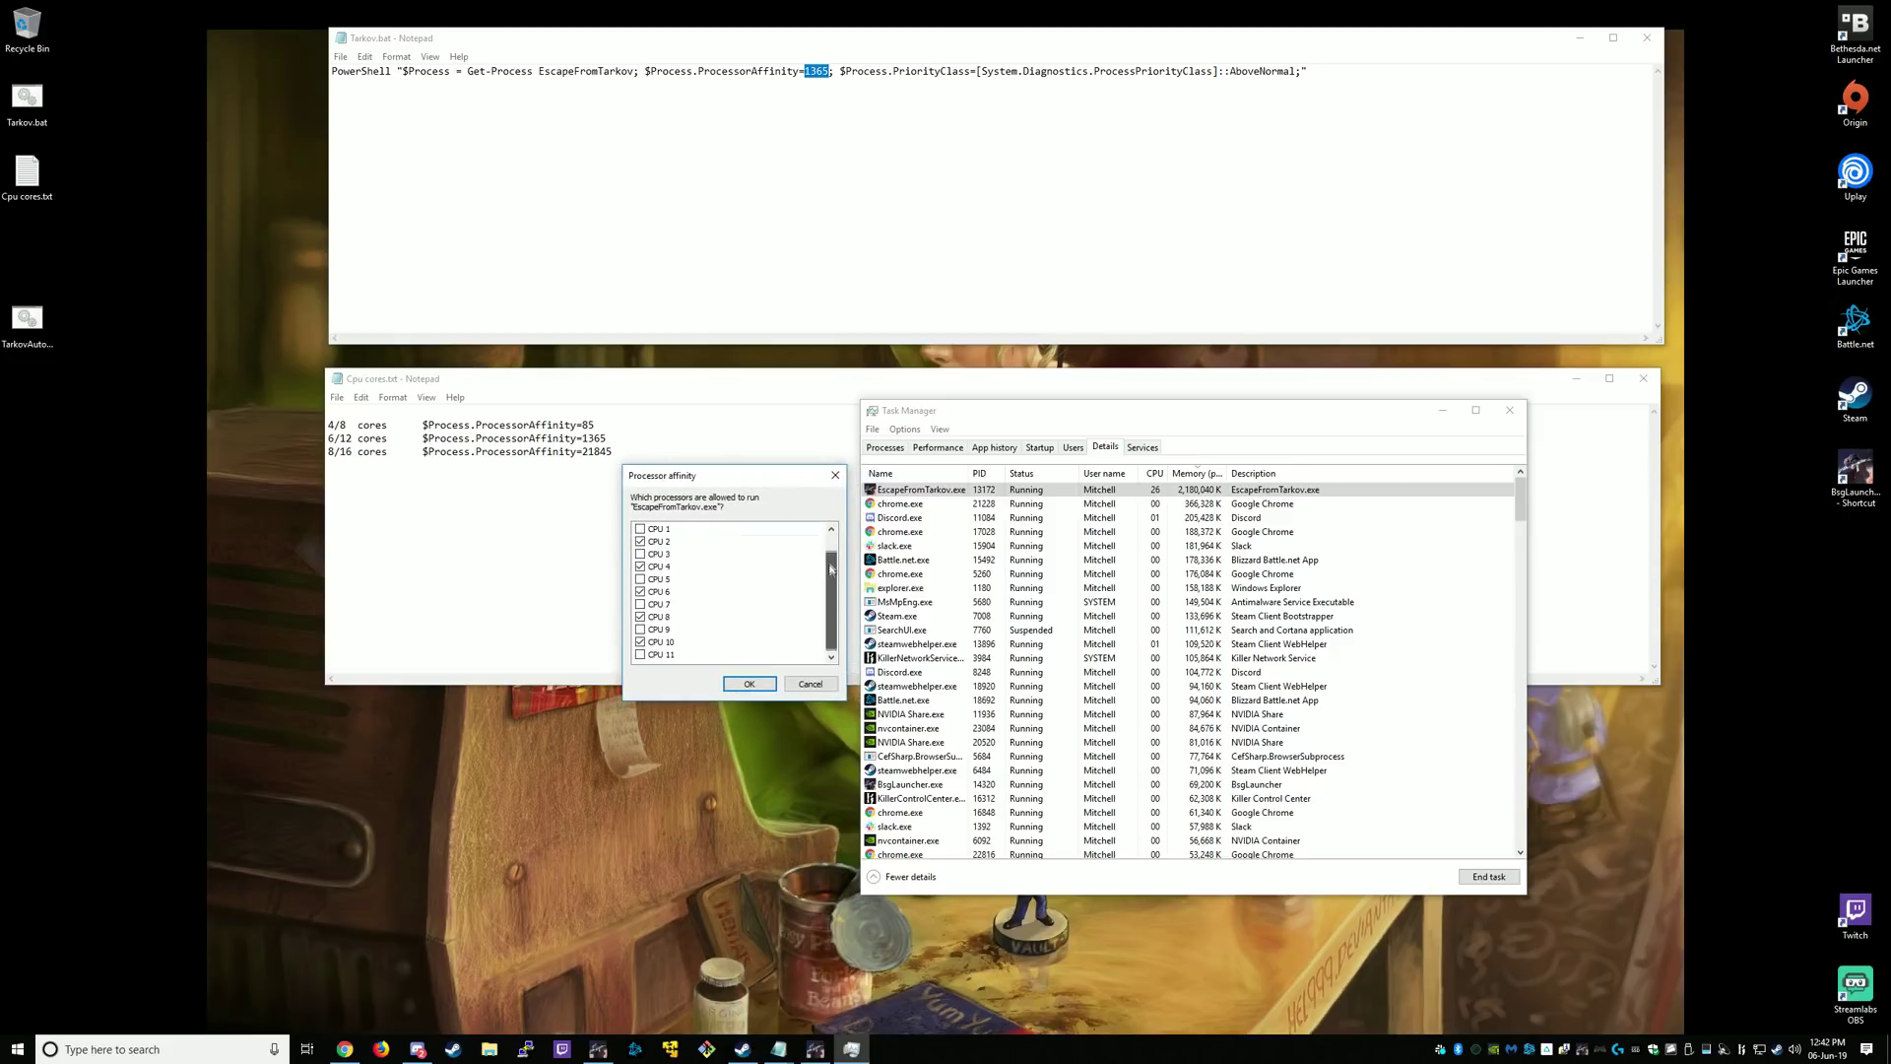
scroll(830, 552, "up", 1)
scroll(831, 548, "down", 1)
scroll(832, 542, "up", 1)
scroll(833, 544, "down", 1)
scroll(832, 541, "up", 1)
scroll(829, 581, "down", 1)
scroll(831, 567, "up", 1)
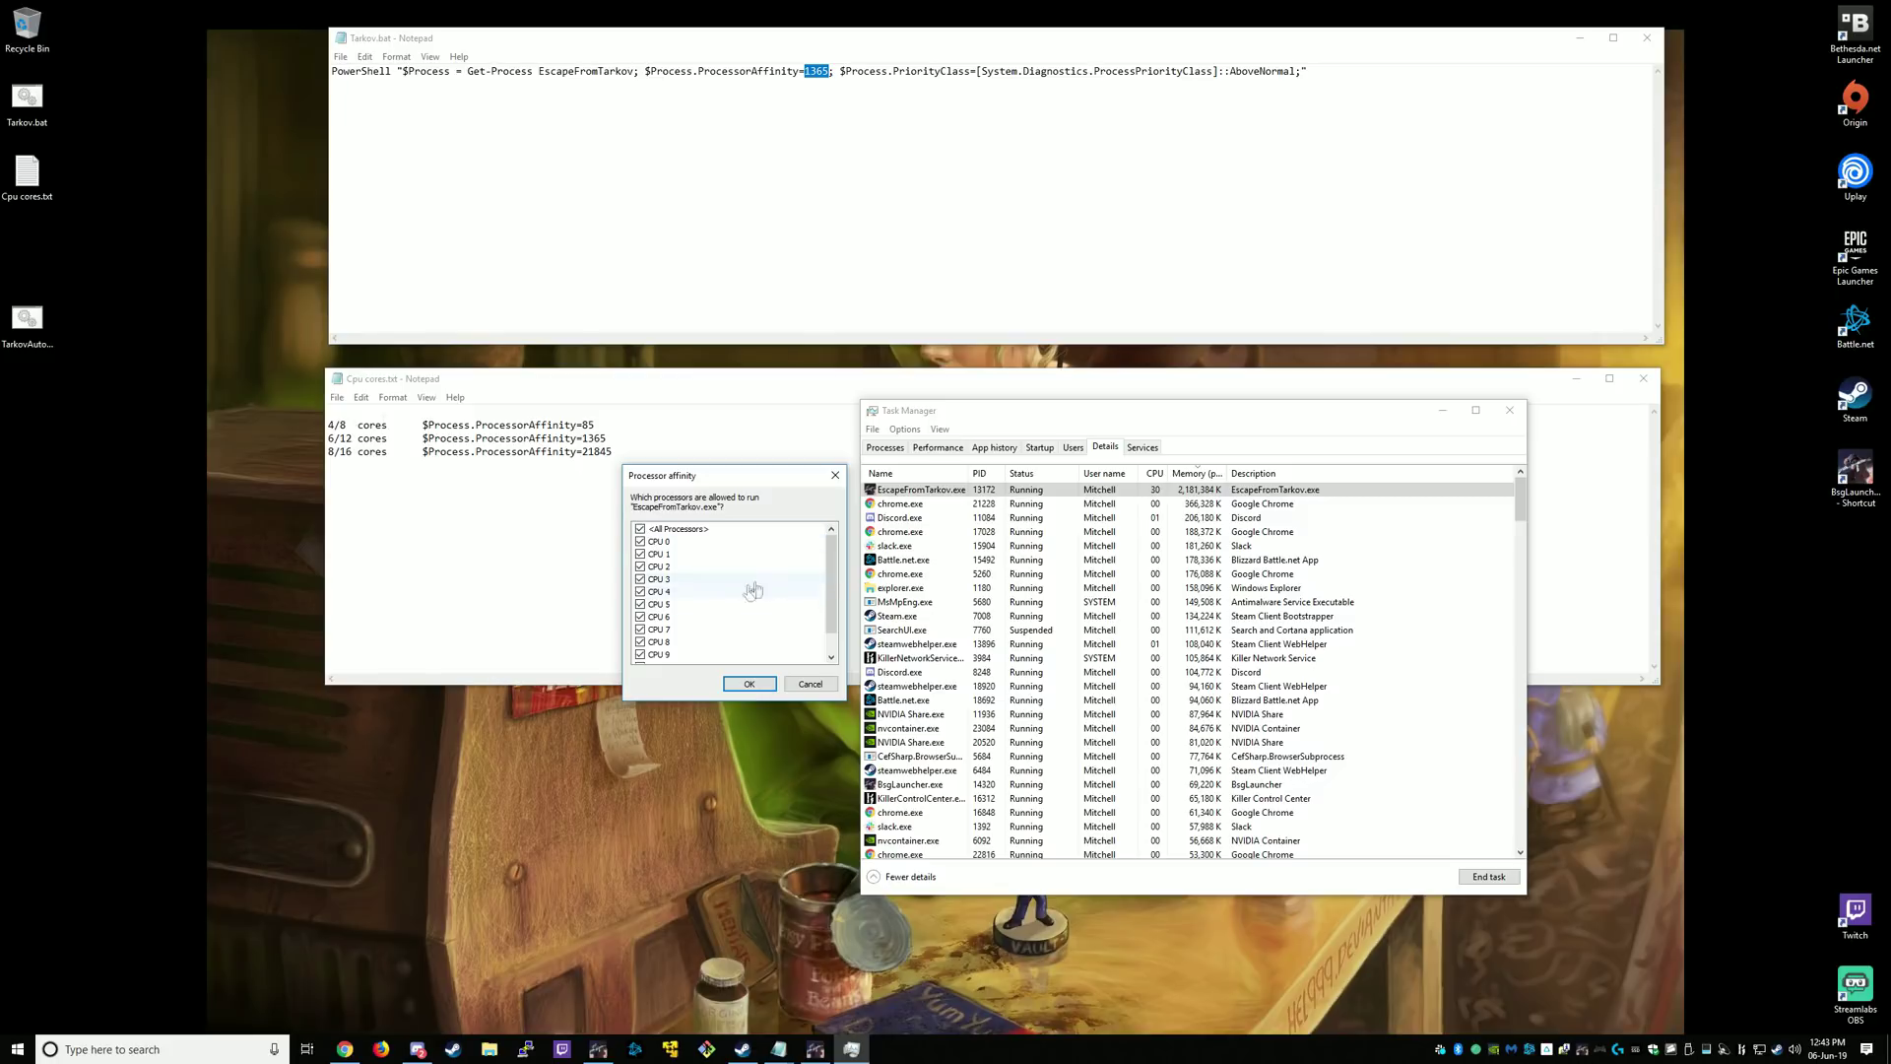
scroll(758, 596, "down", 2)
scroll(788, 571, "up", 1)
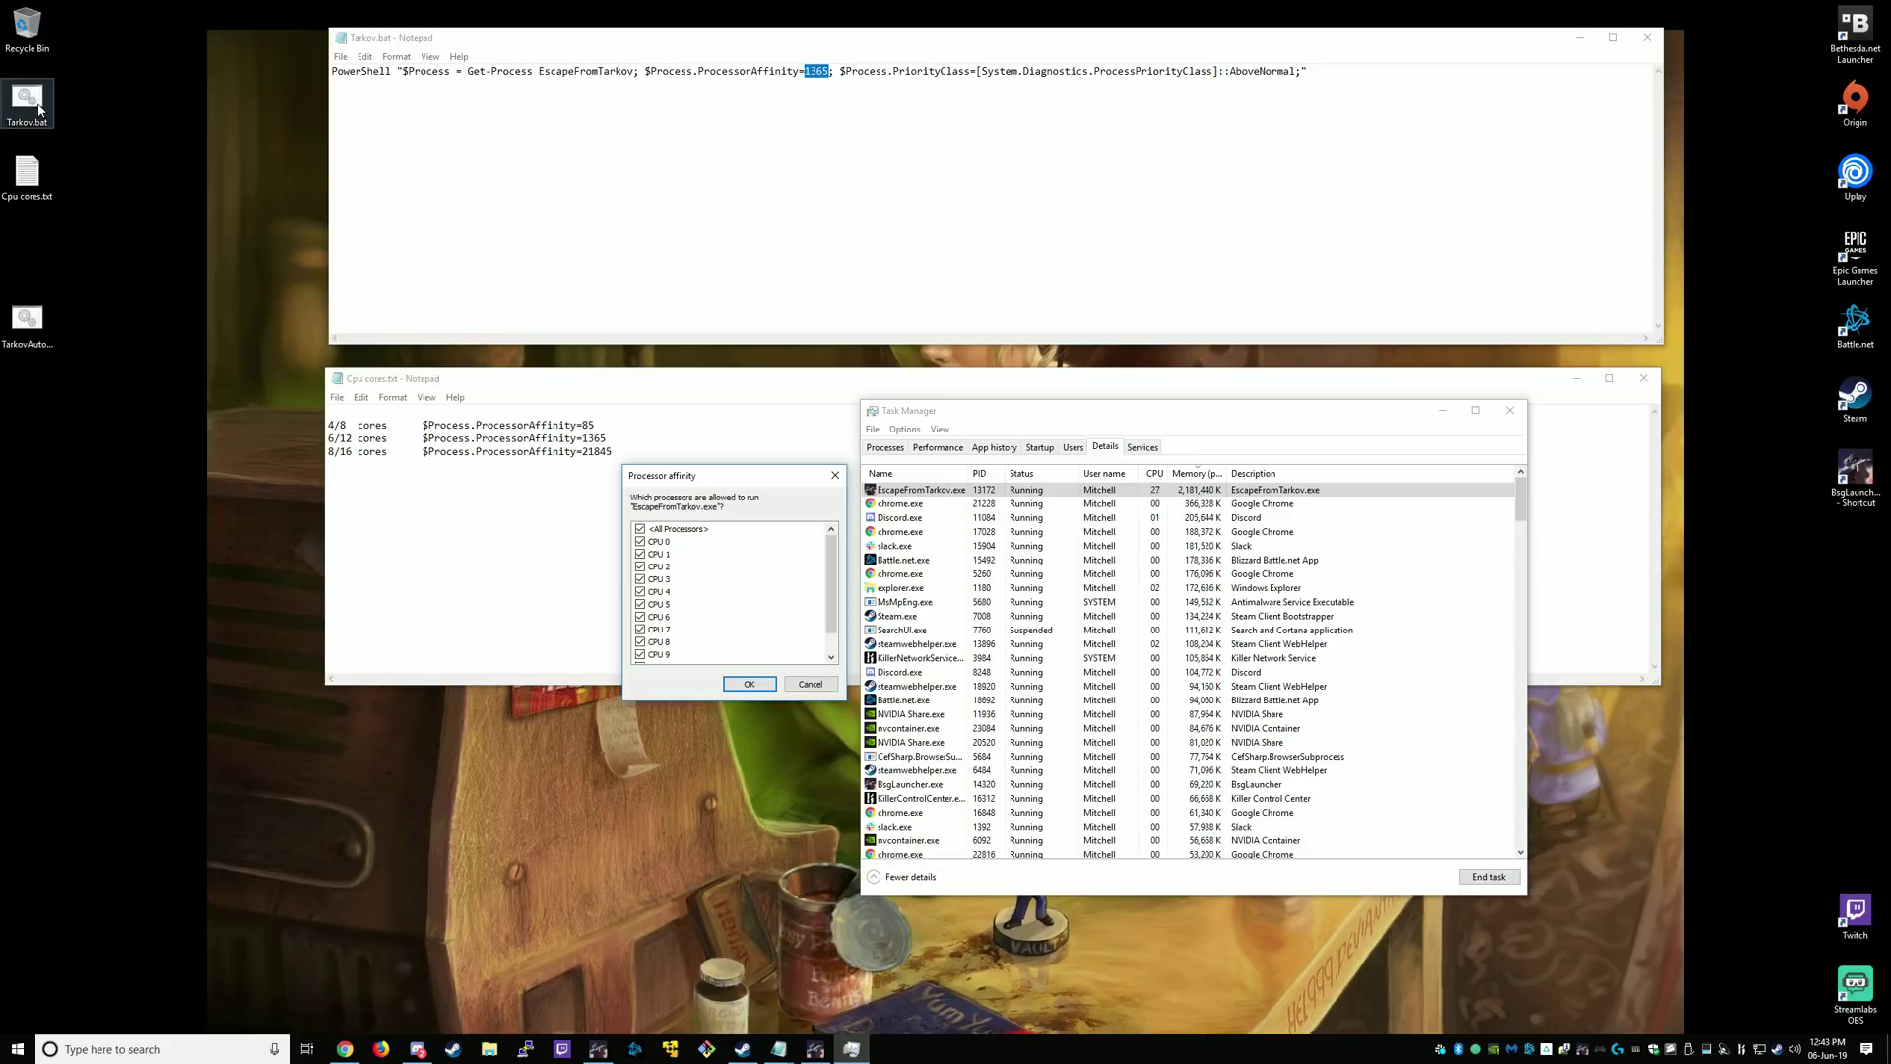
left_click(778, 1049)
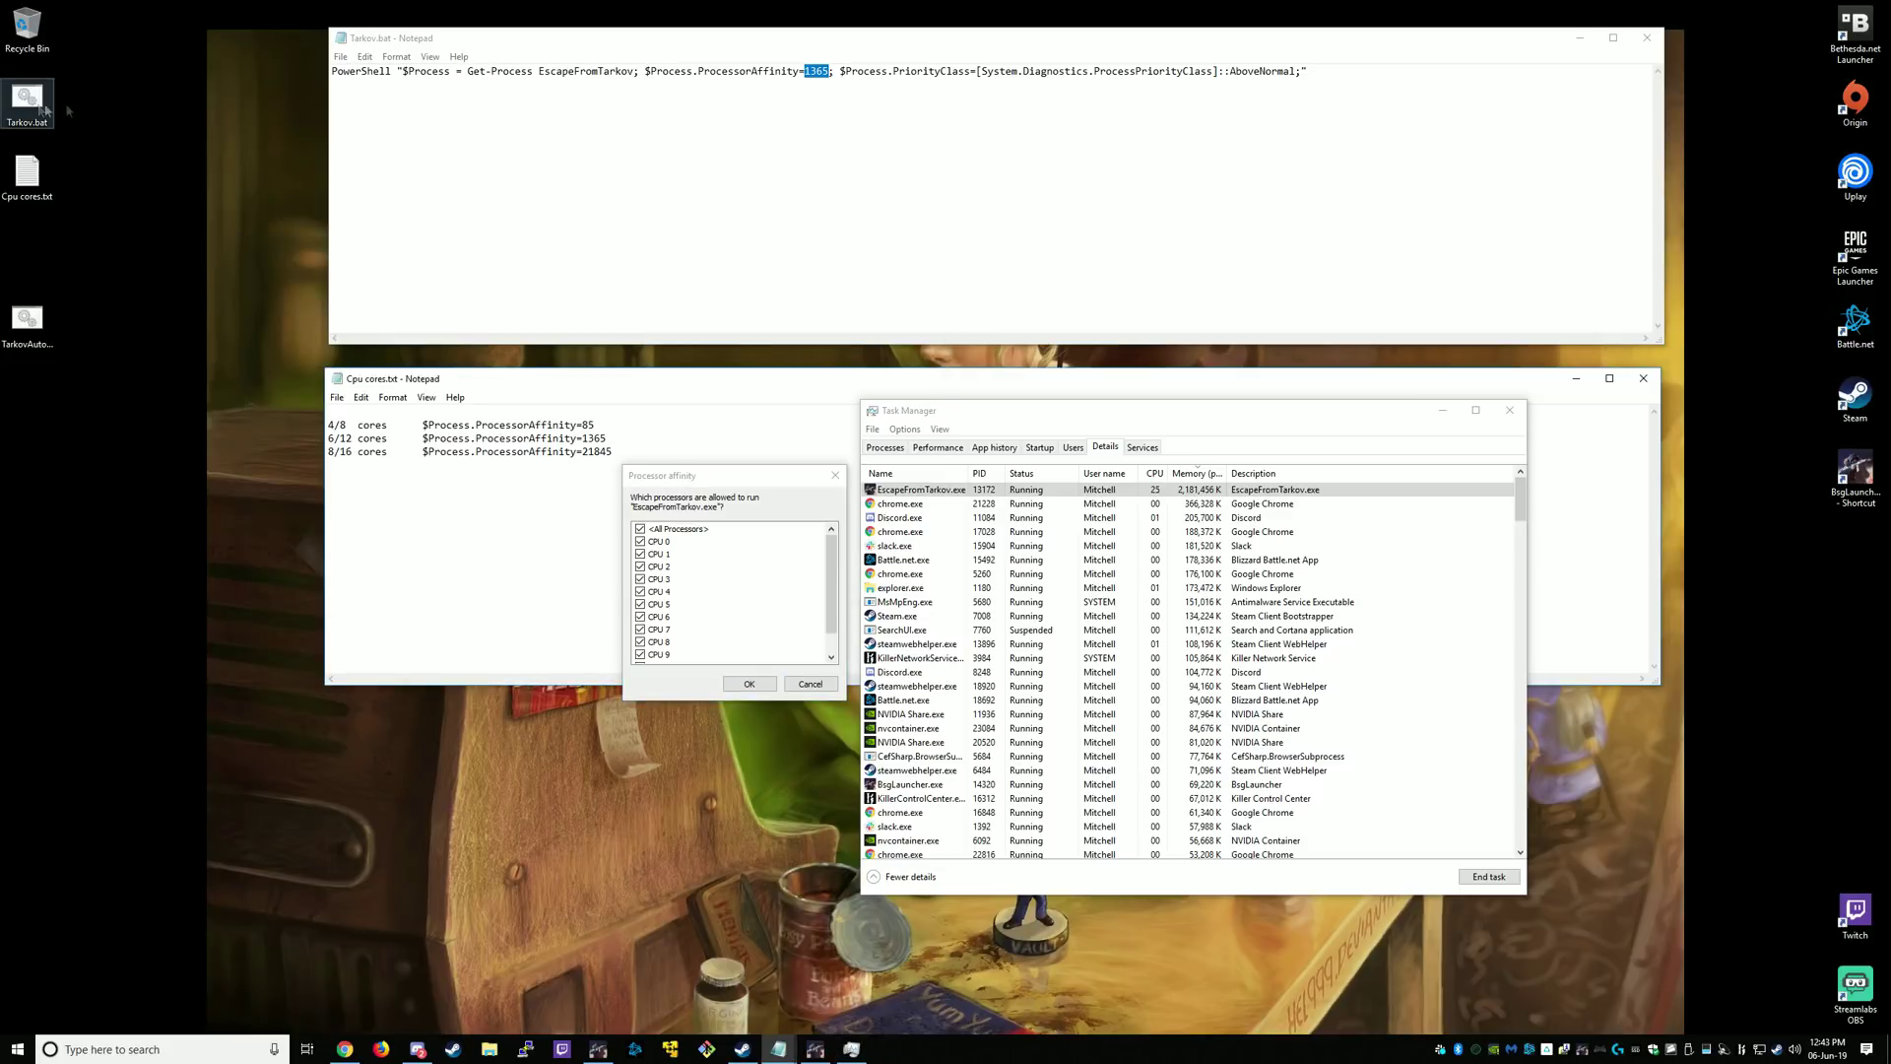
Step: Close and reopen EscapeFromTarkov.exe's affinity dialog to review its CPU list again
left_click(809, 684)
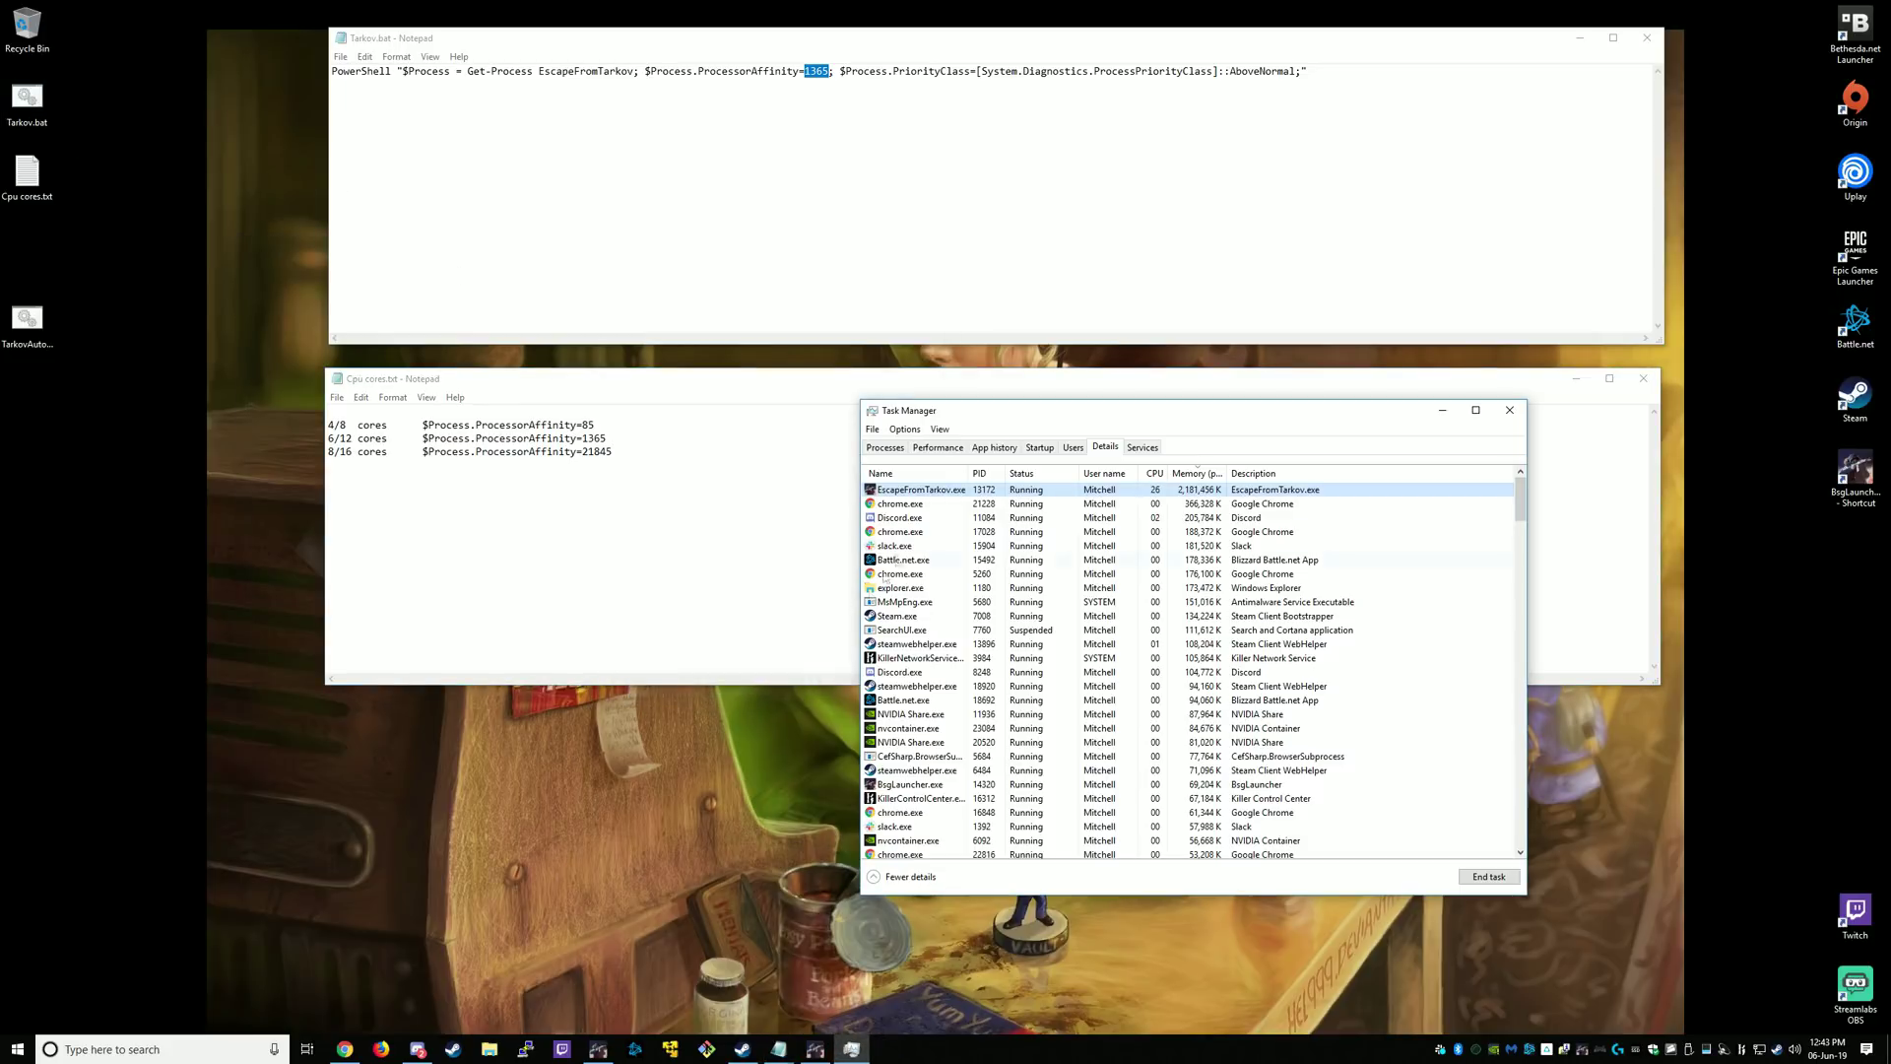
right_click(912, 491)
left_click(957, 554)
left_click_drag(955, 445, 652, 445)
scroll(635, 569, "down", 1)
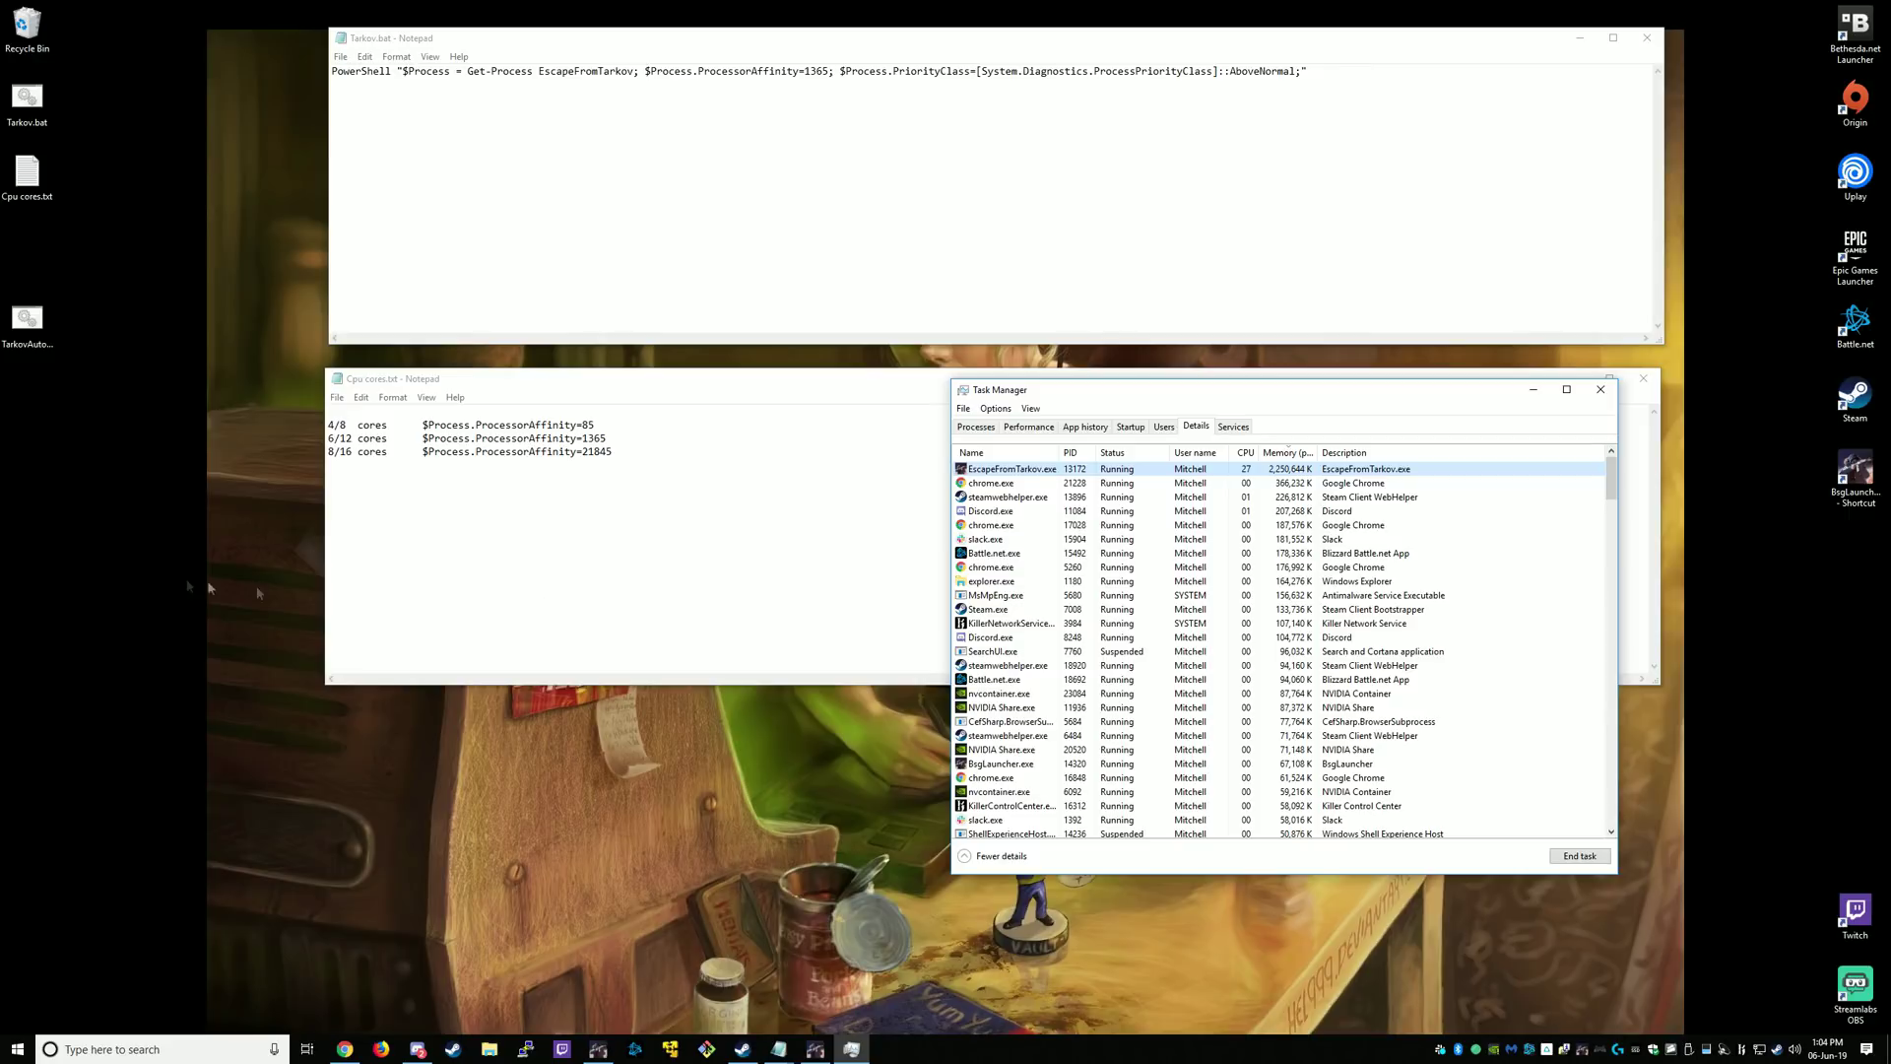
right_click(56, 561)
Step: Create a new text document on the desktop, rename it Tarkov2.bat, and accept the extension change
mouse_move(122, 741)
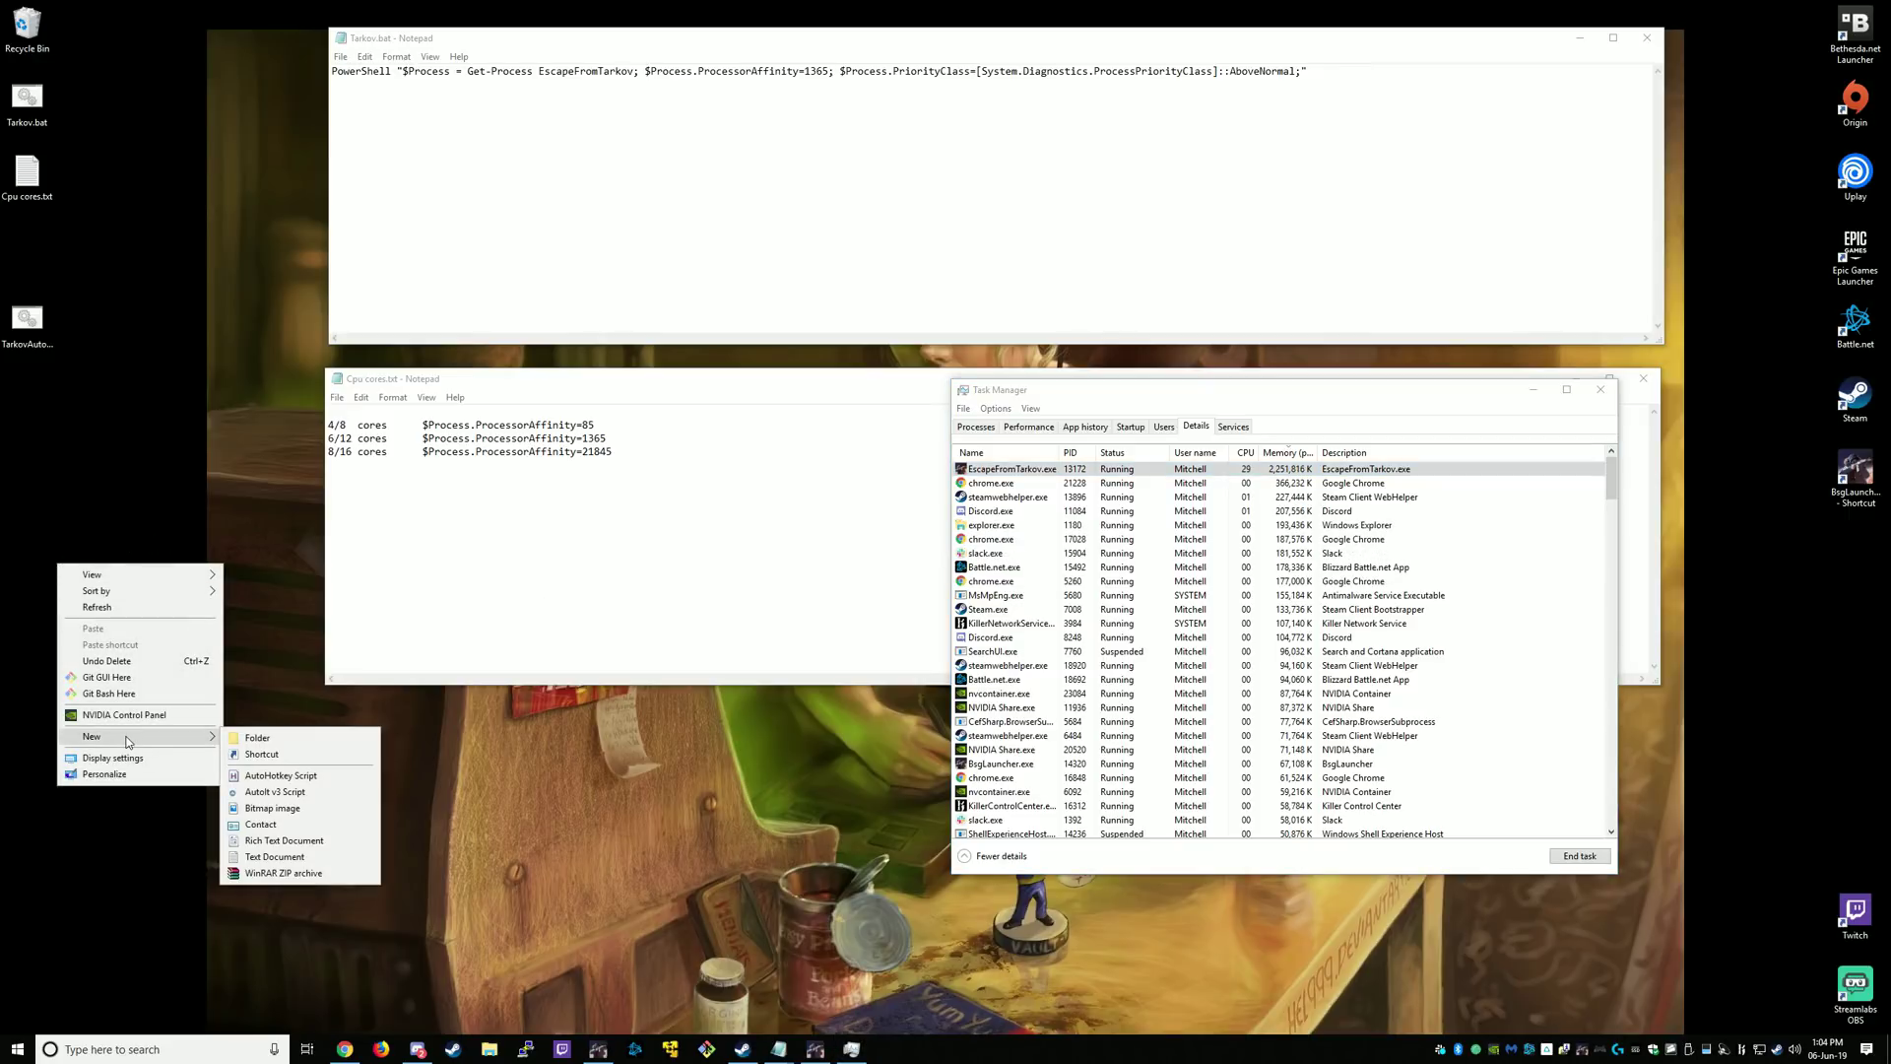
left_click(283, 859)
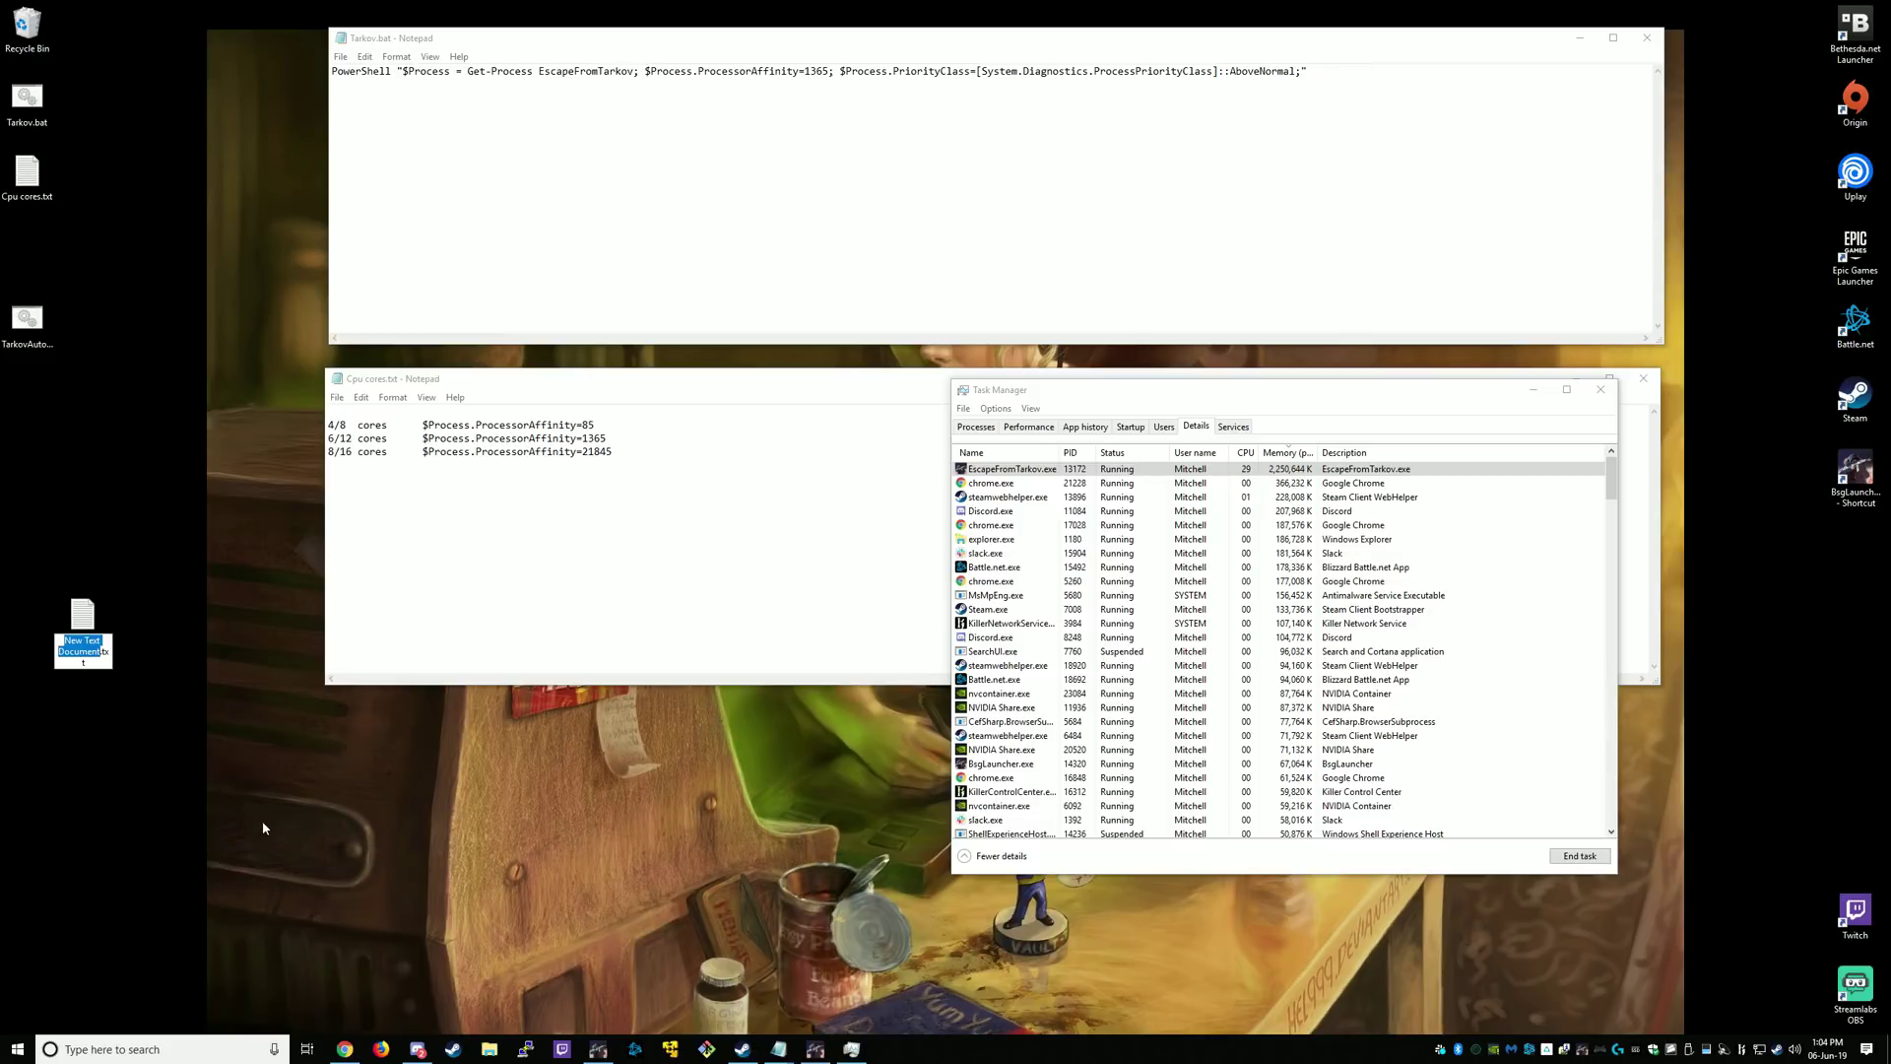
key("BackSpace")
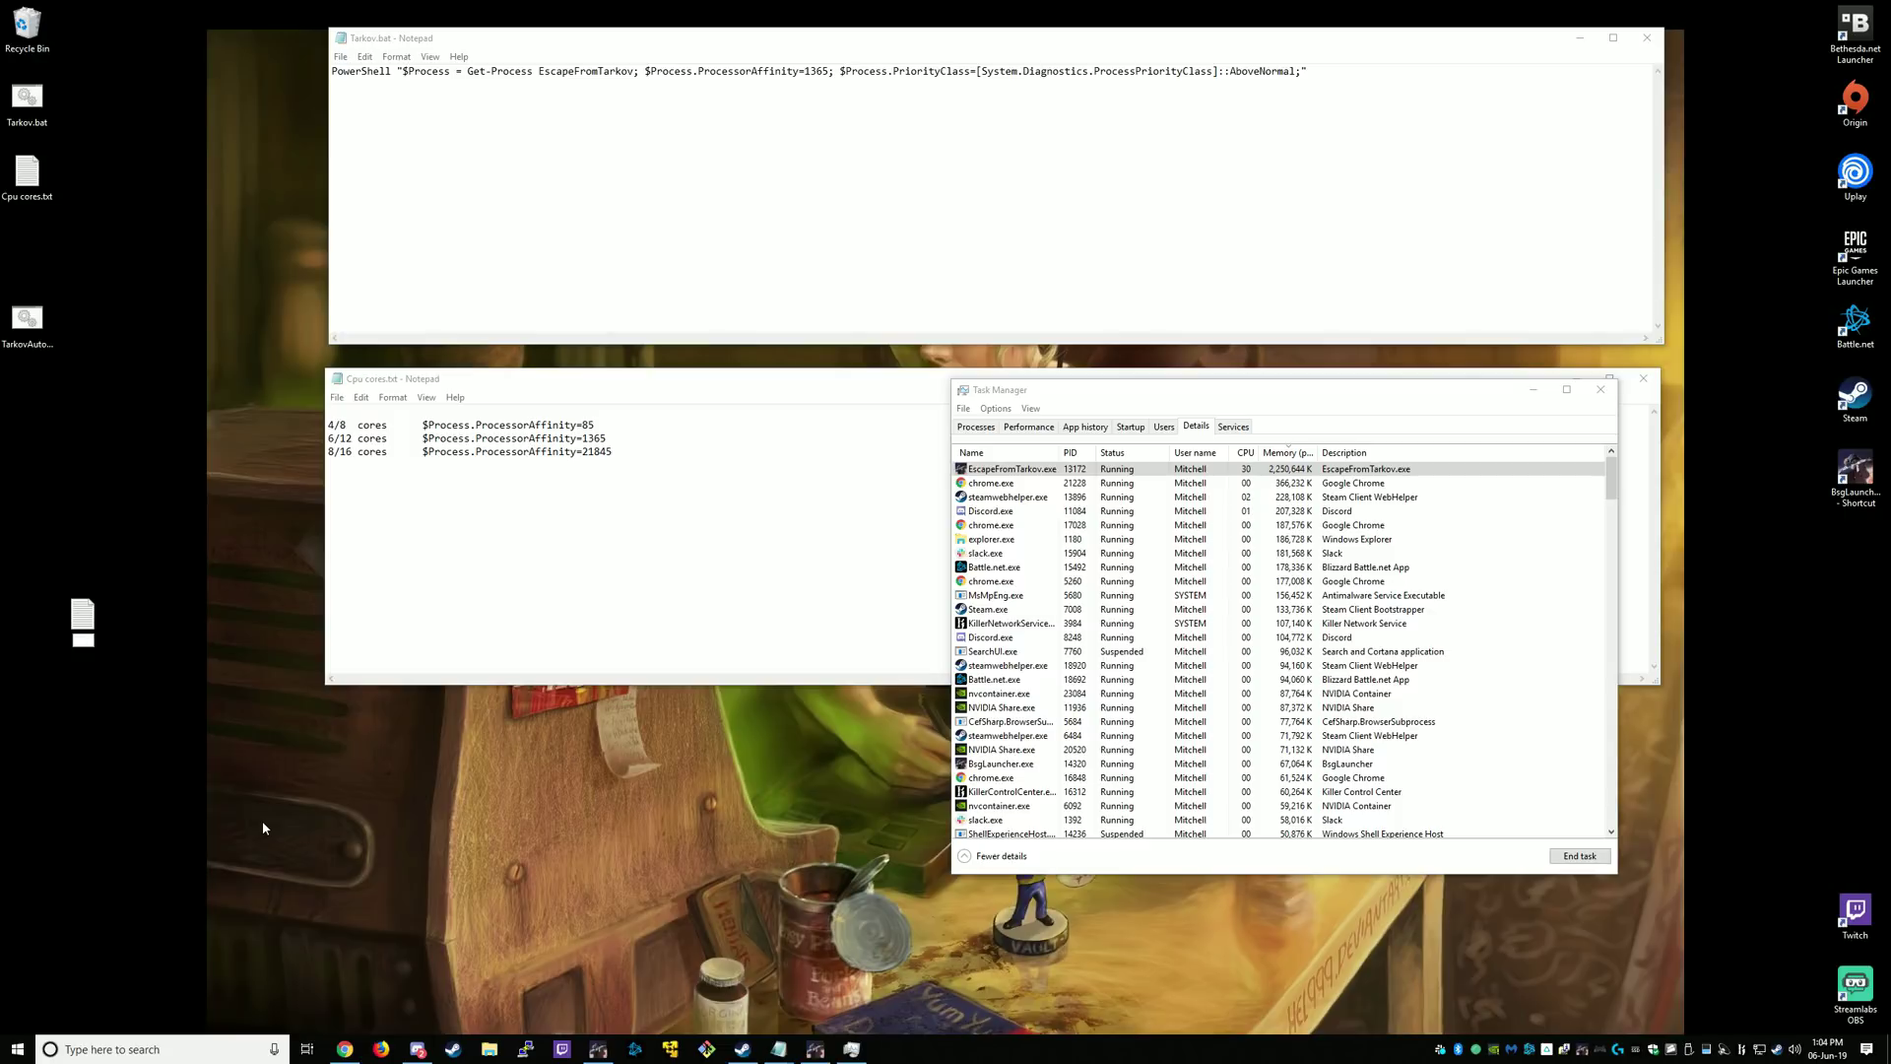
type("Tarkov2")
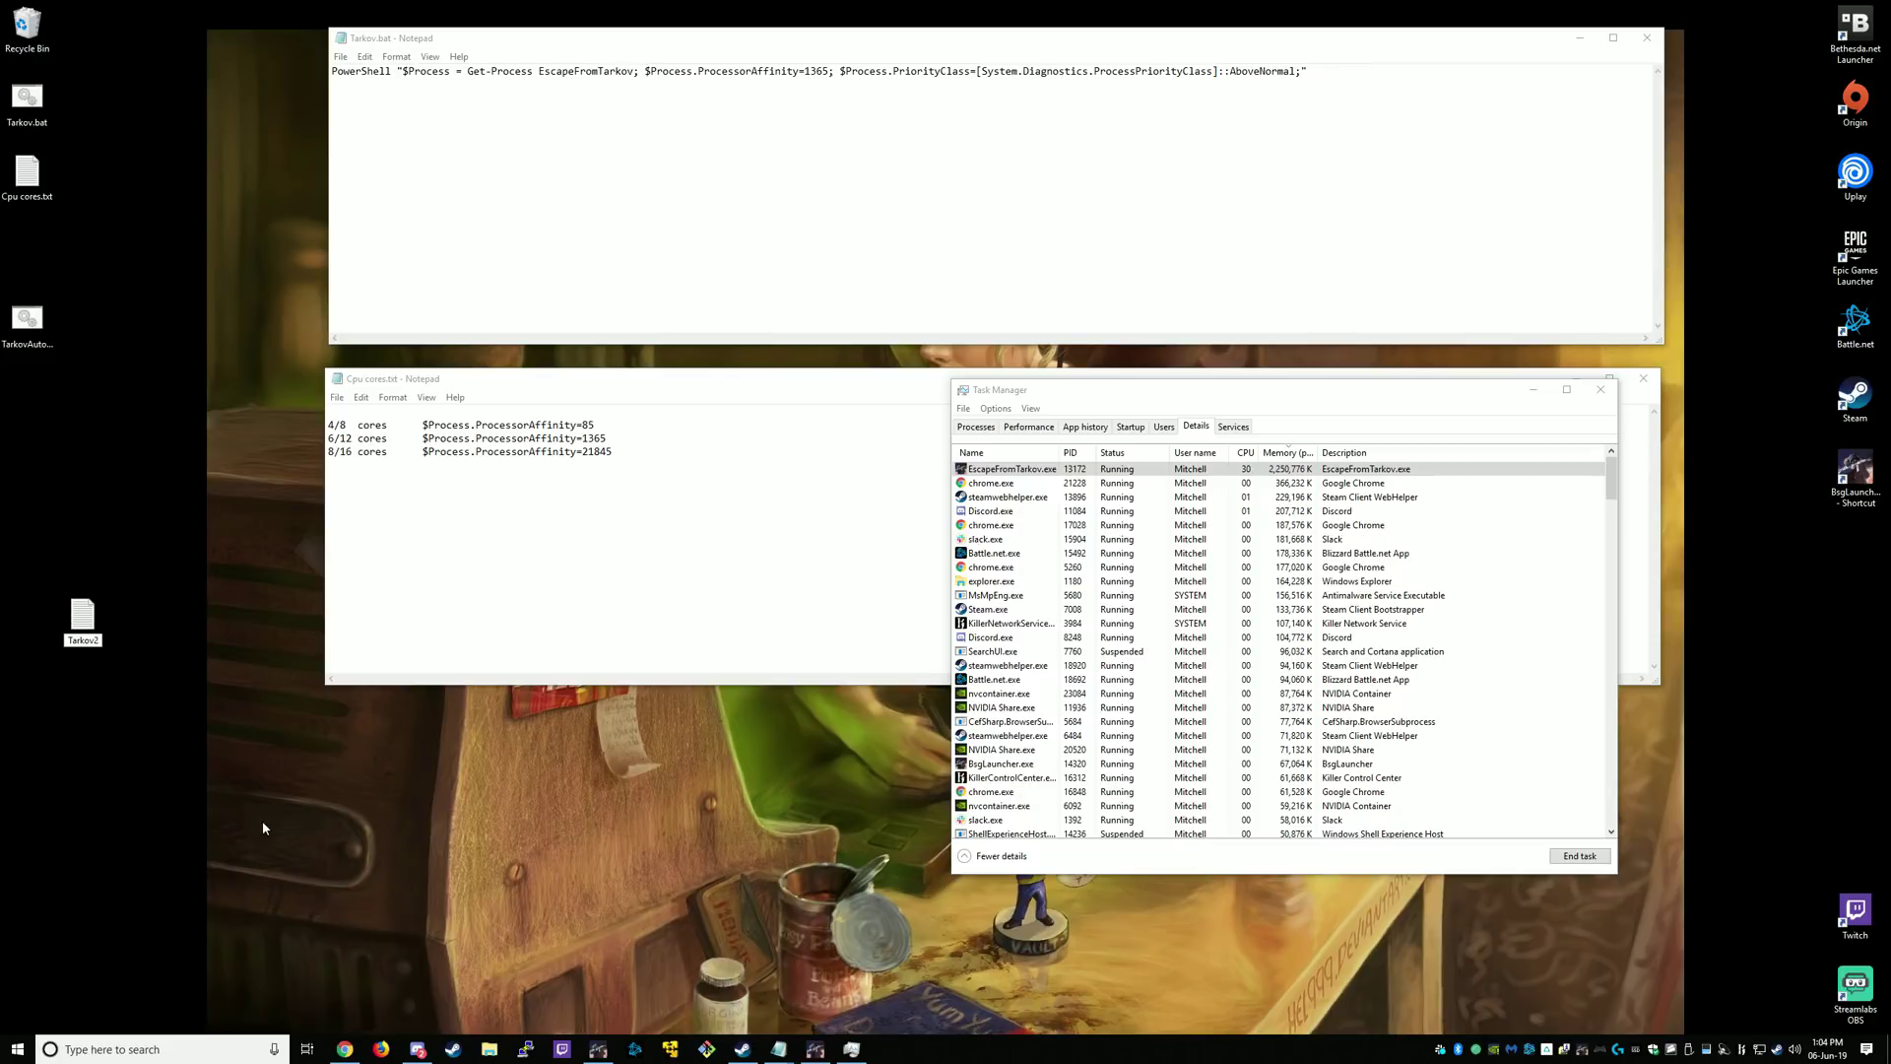
type(".bat")
key("Return")
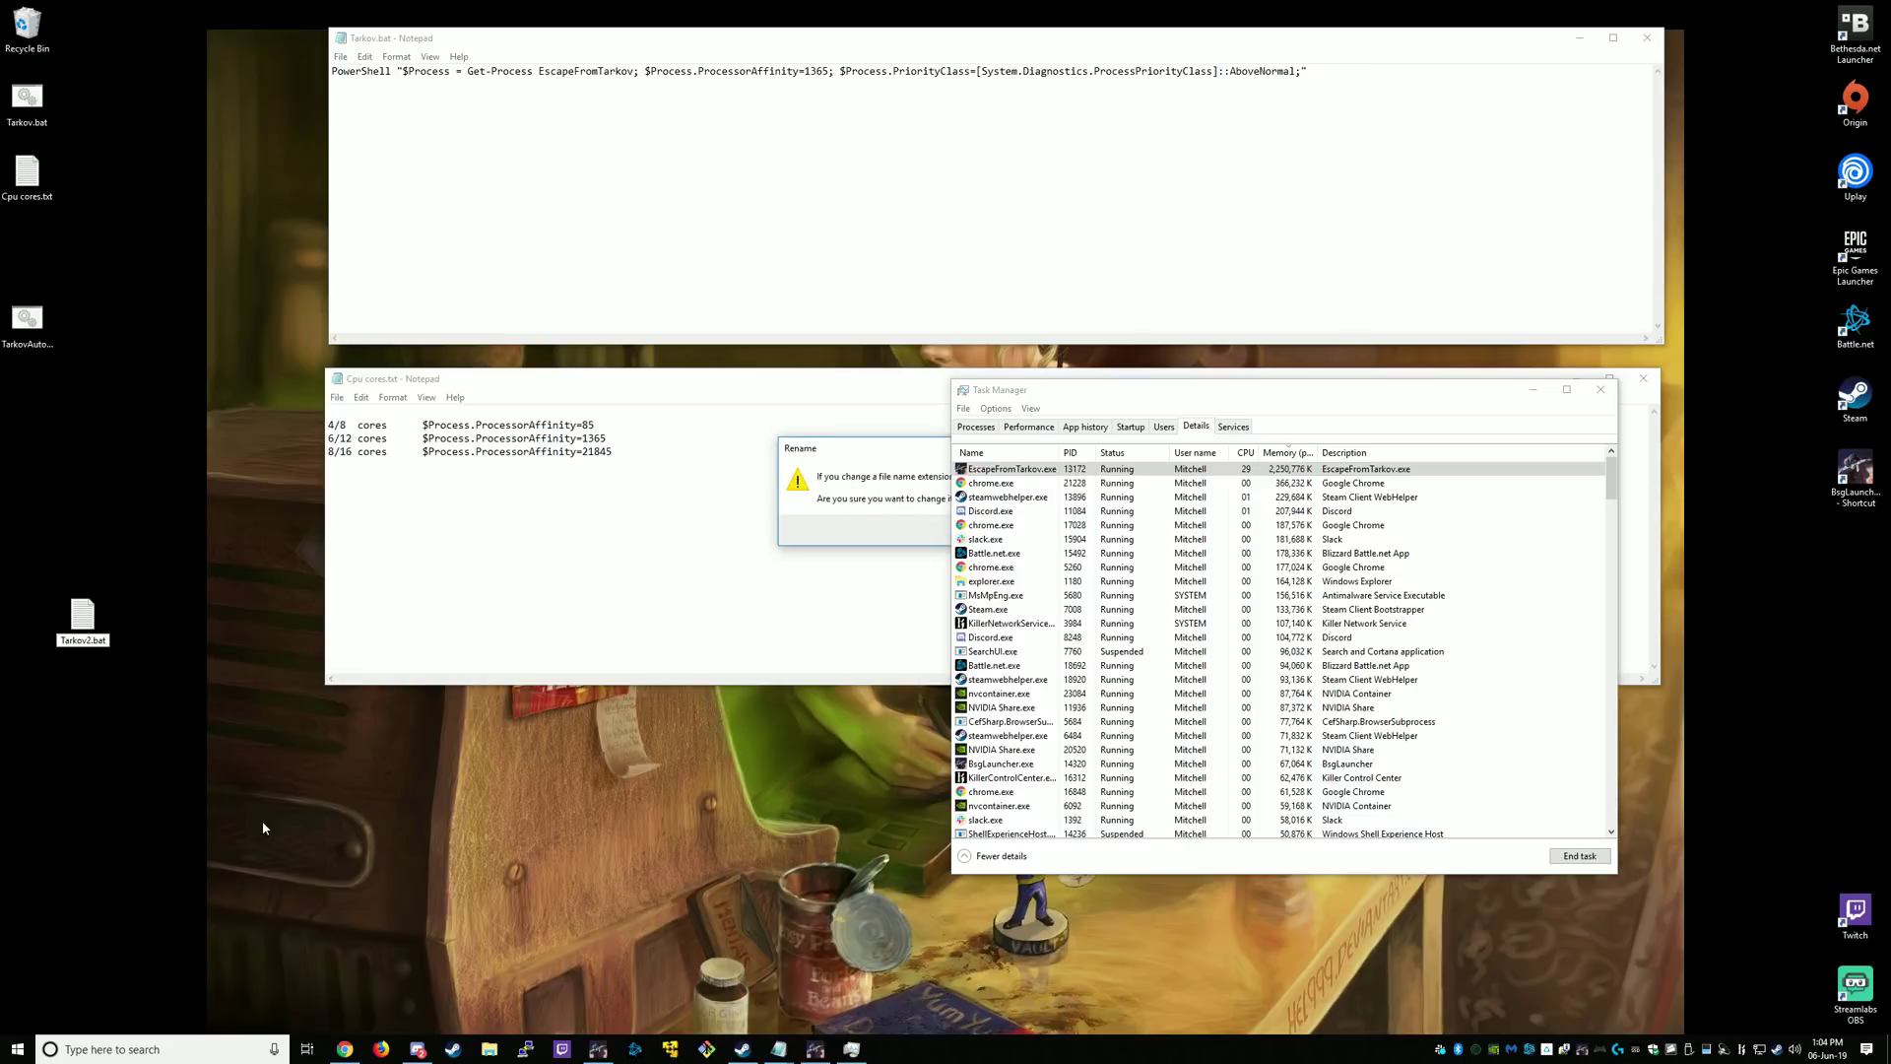
left_click_drag(1123, 398, 1293, 391)
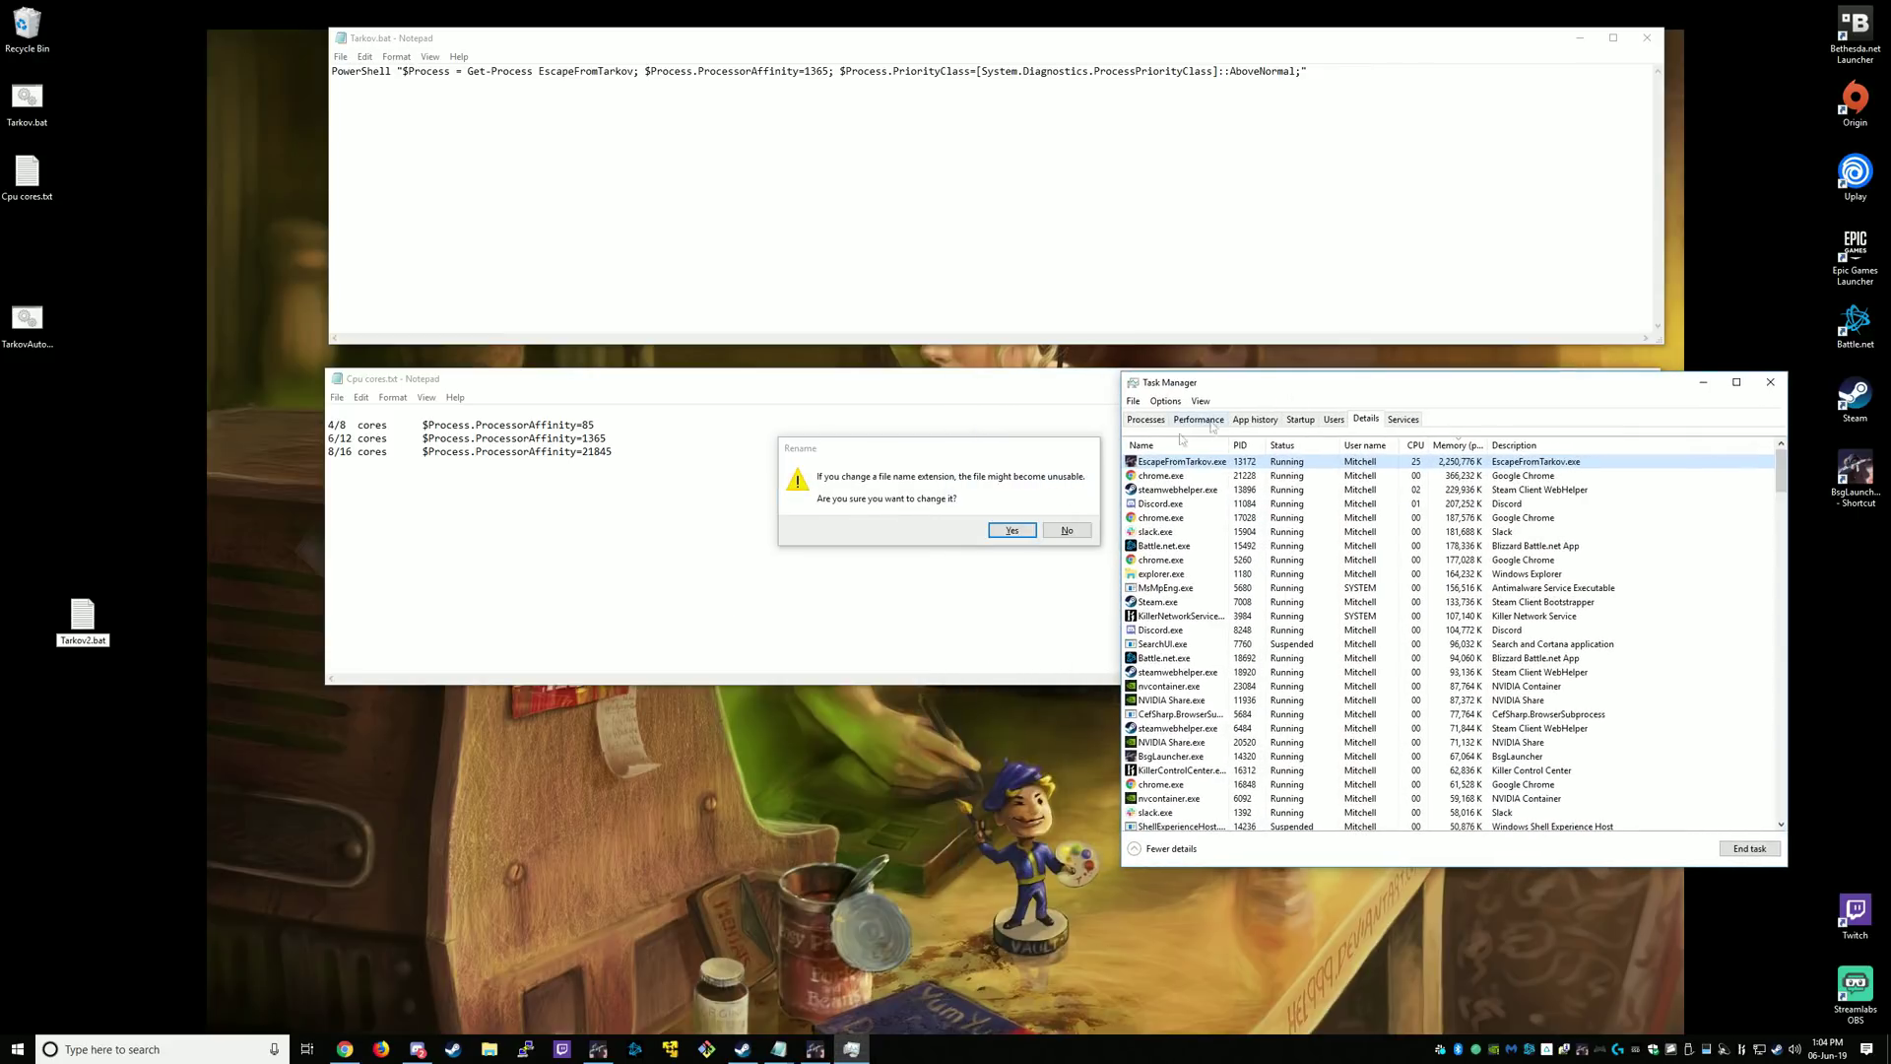
left_click(1004, 535)
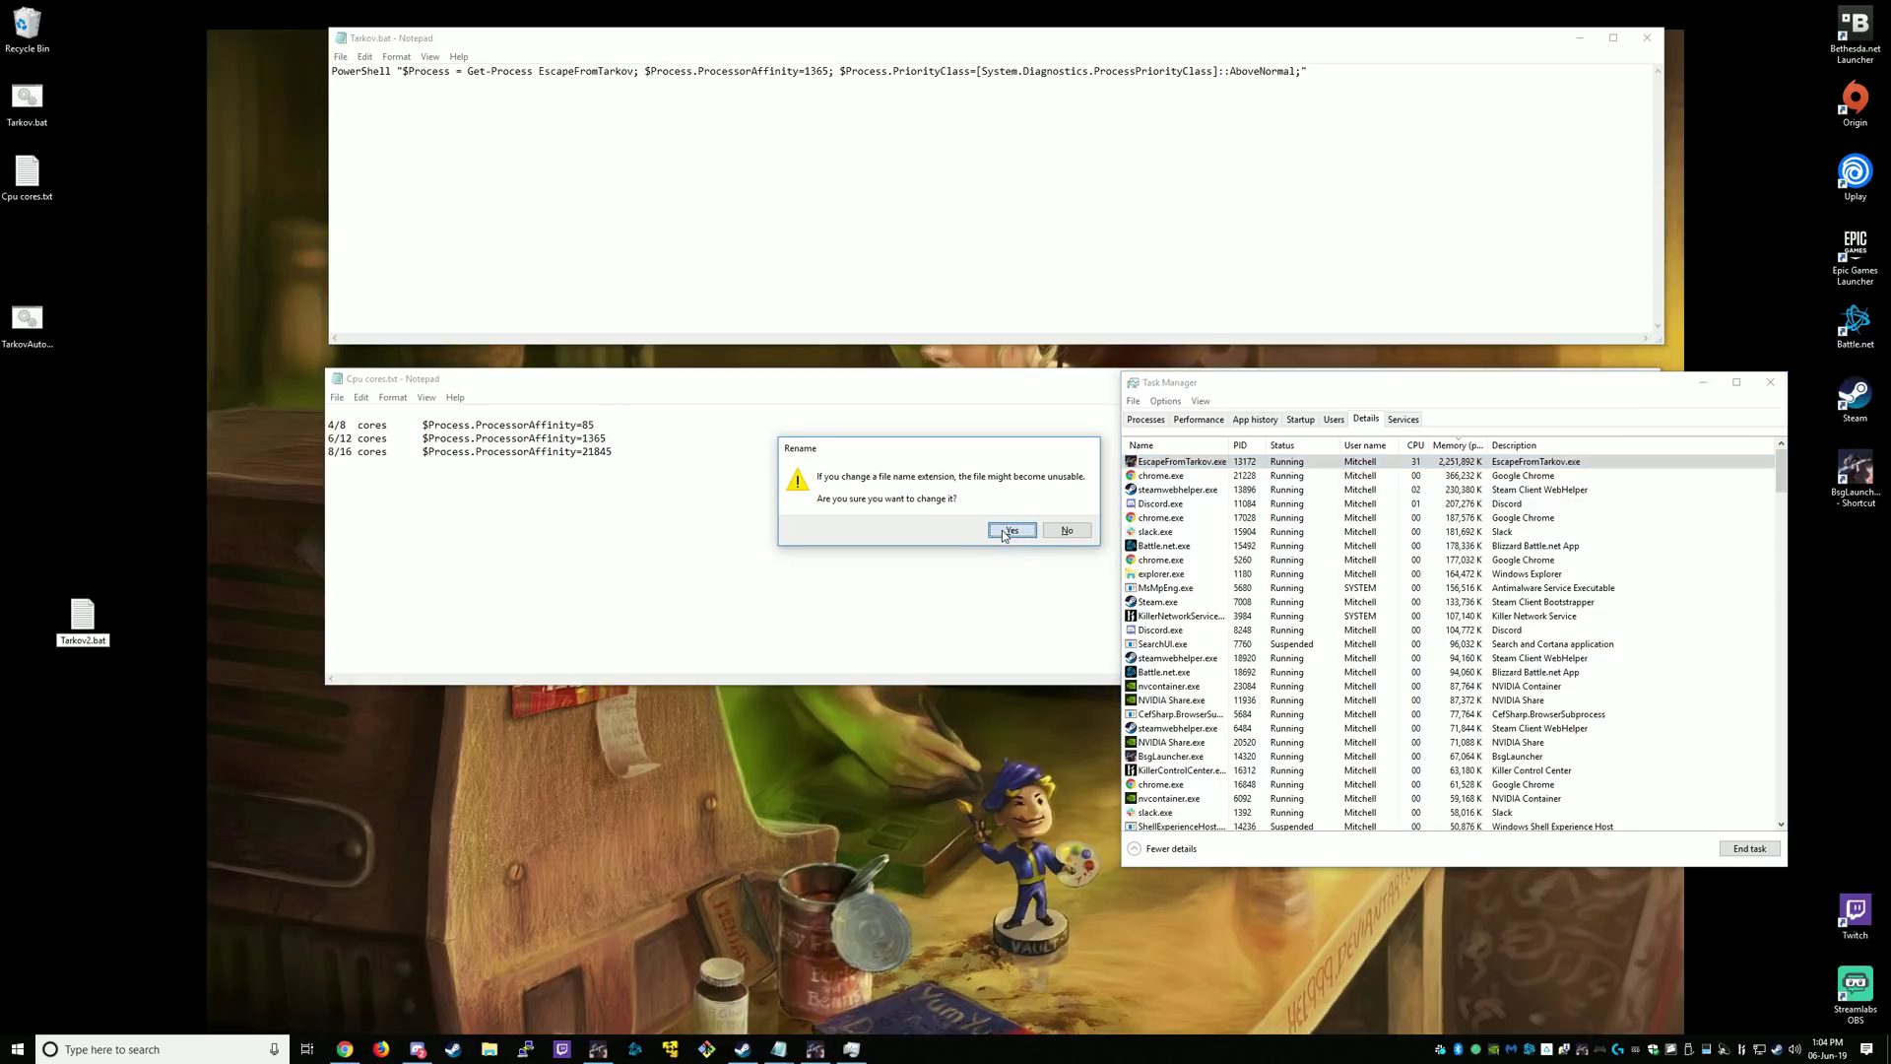
left_click(1007, 531)
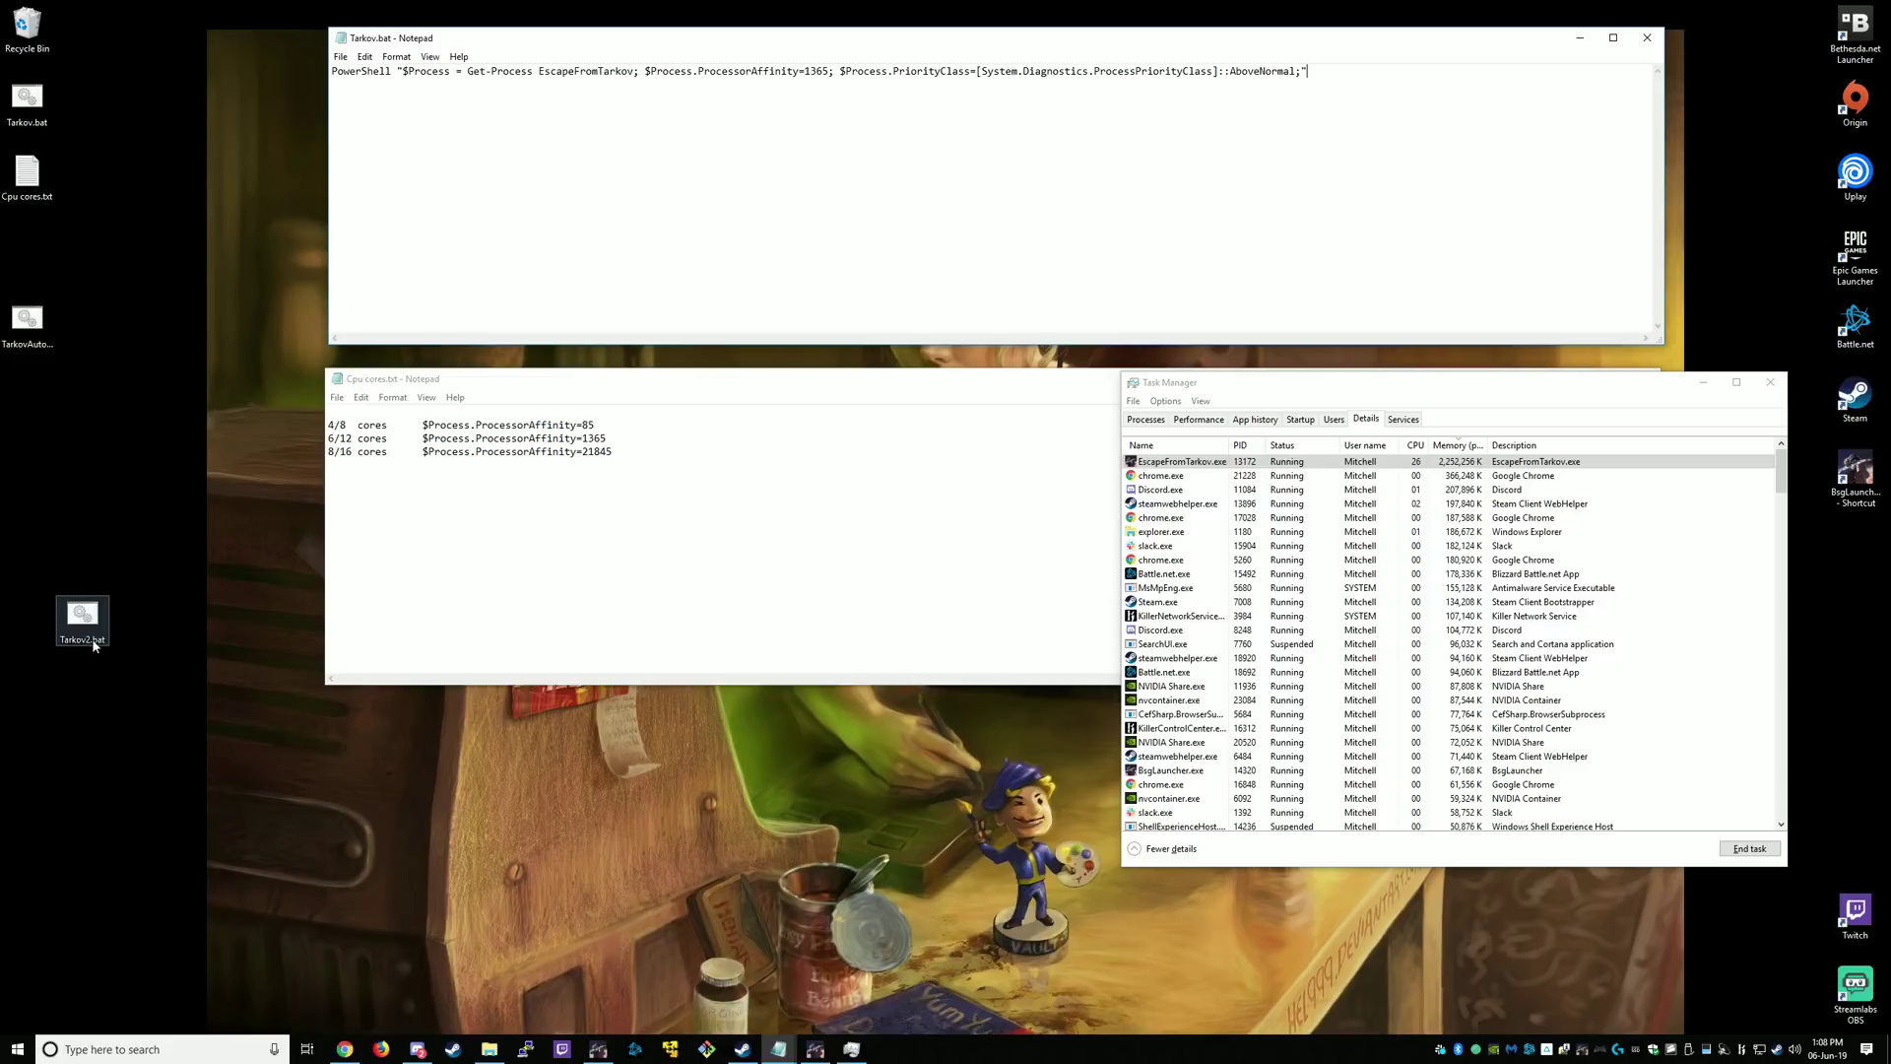
left_click(496, 1052)
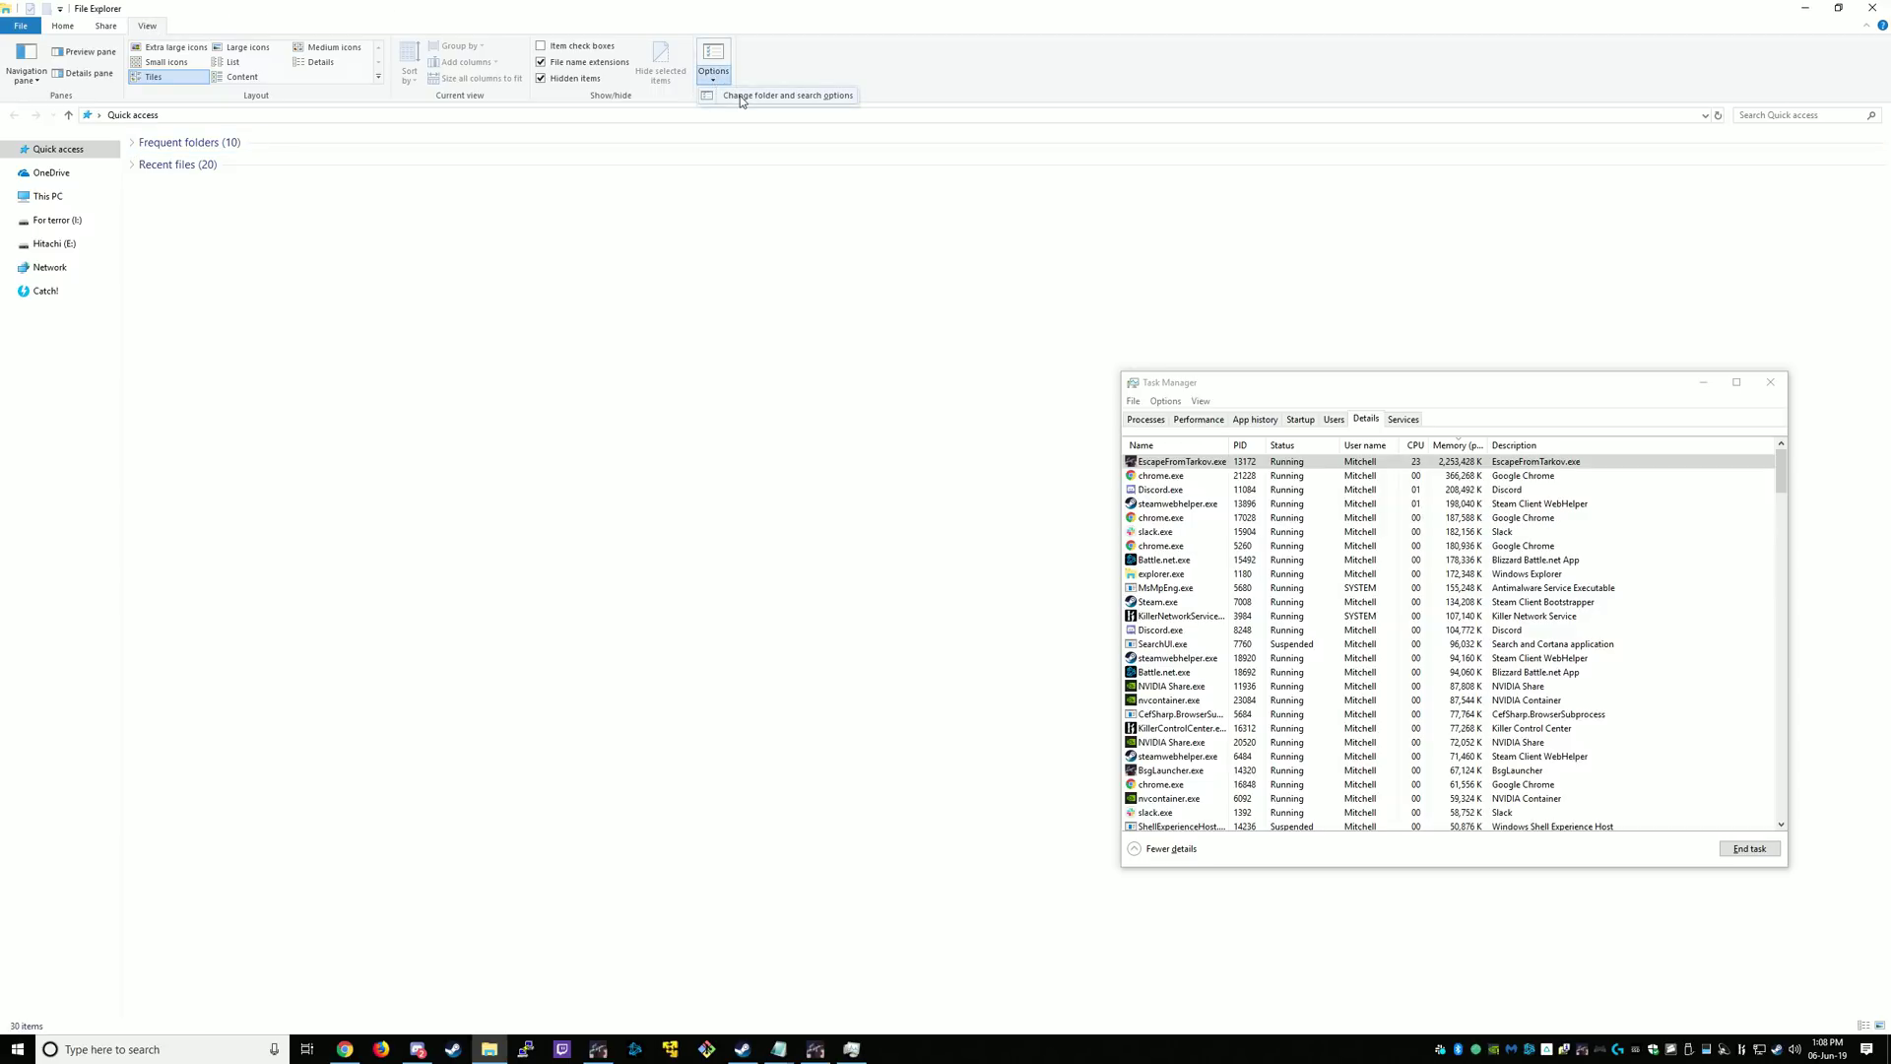
left_click(741, 96)
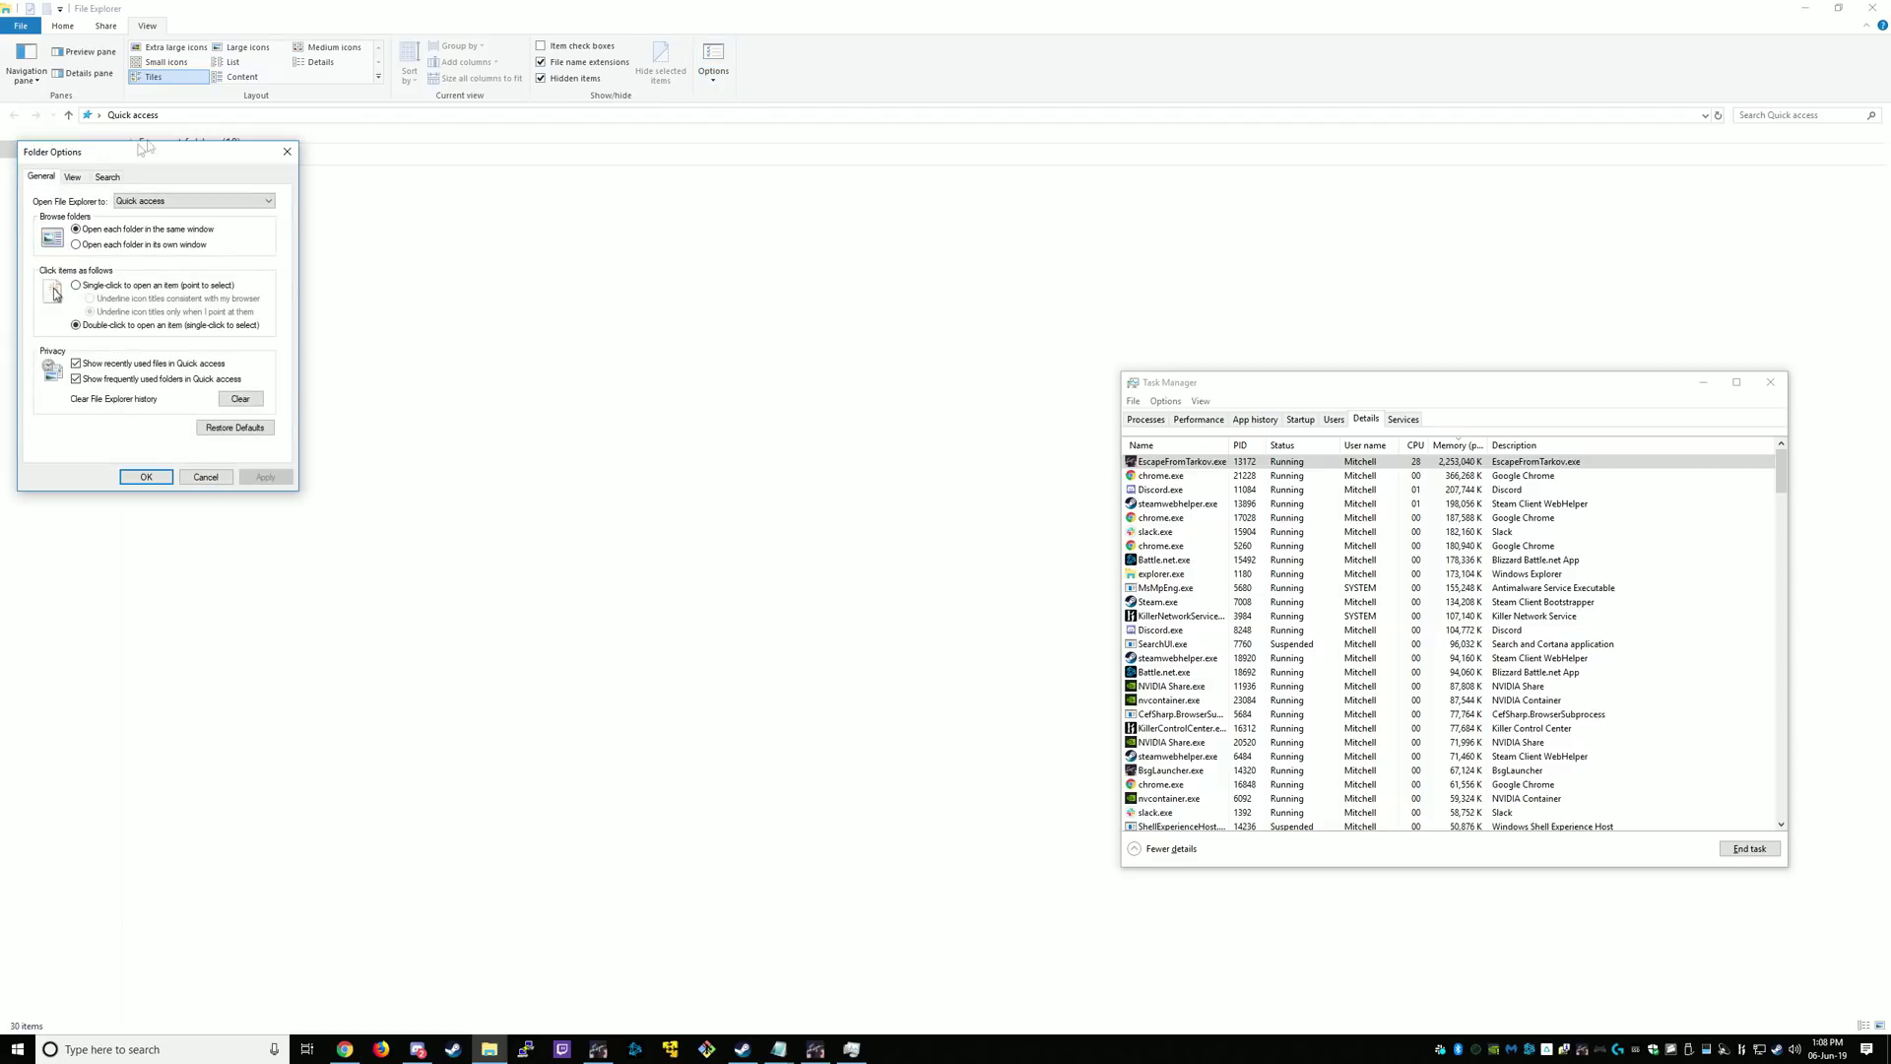
left_click(71, 178)
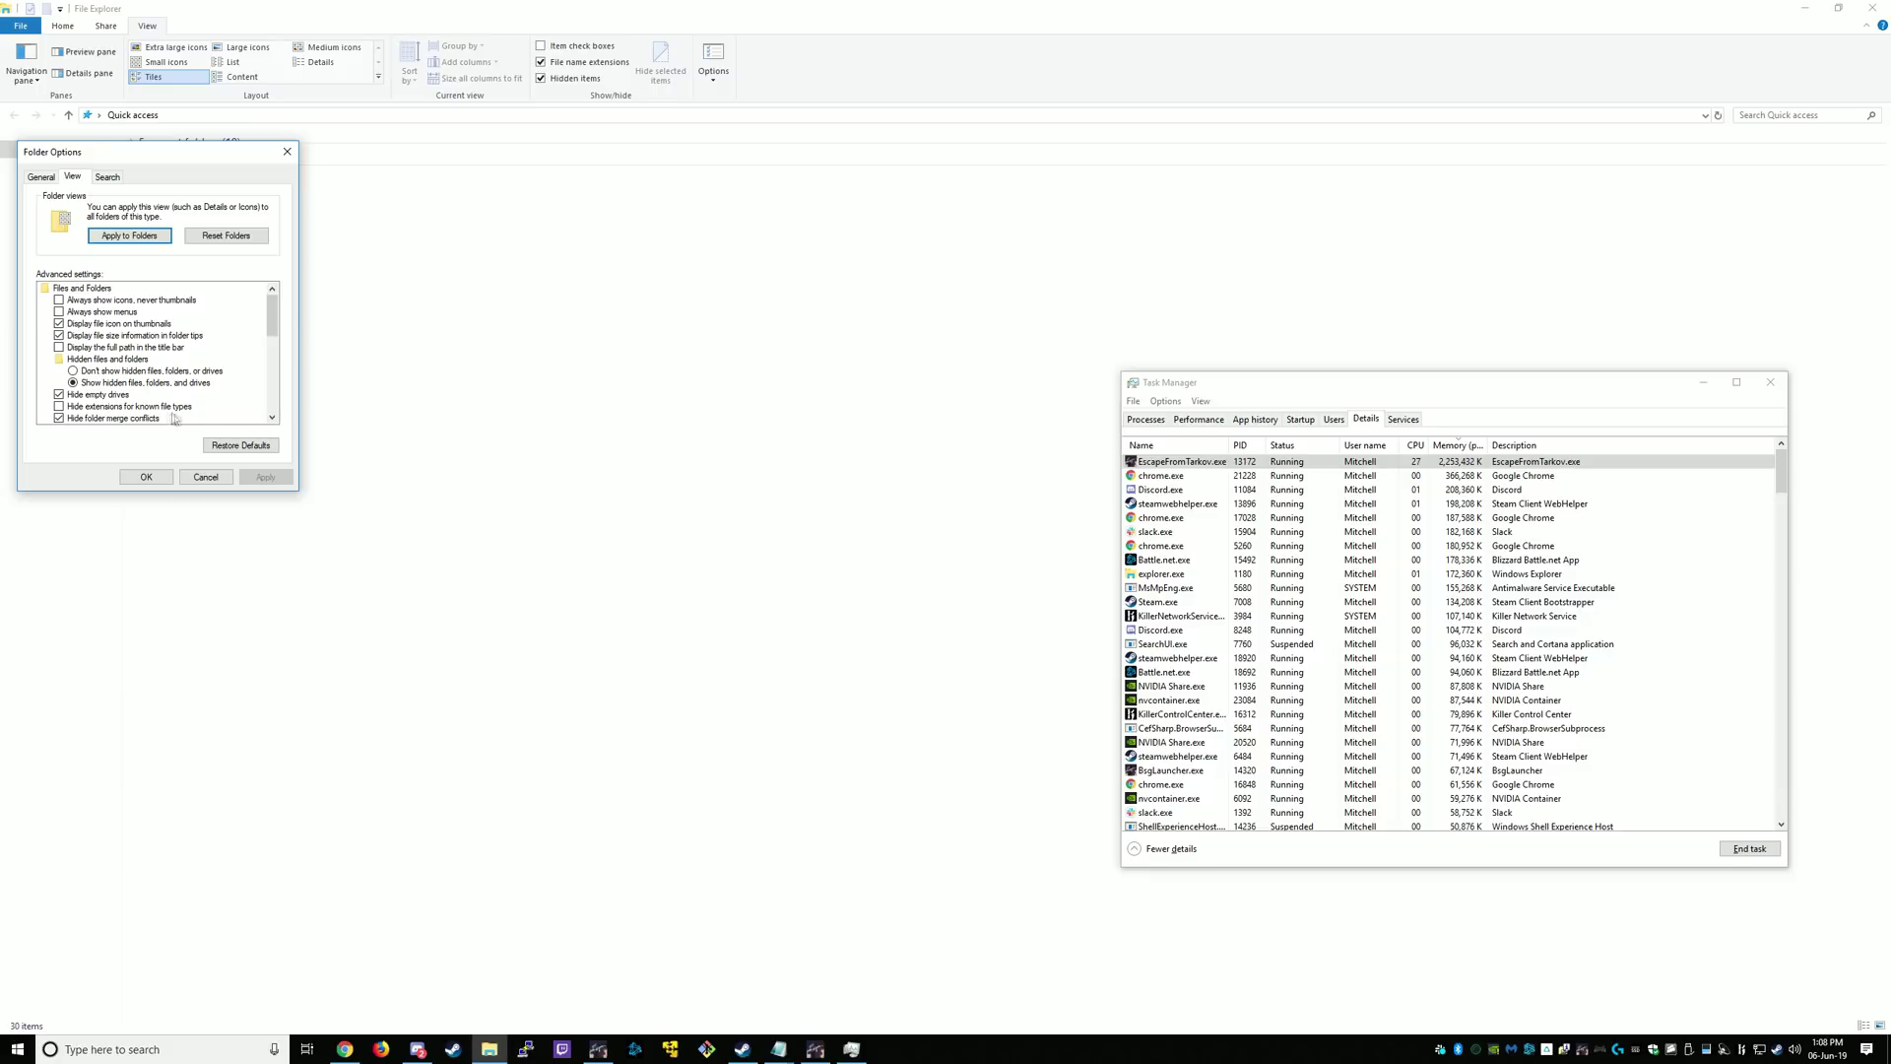
left_click(146, 477)
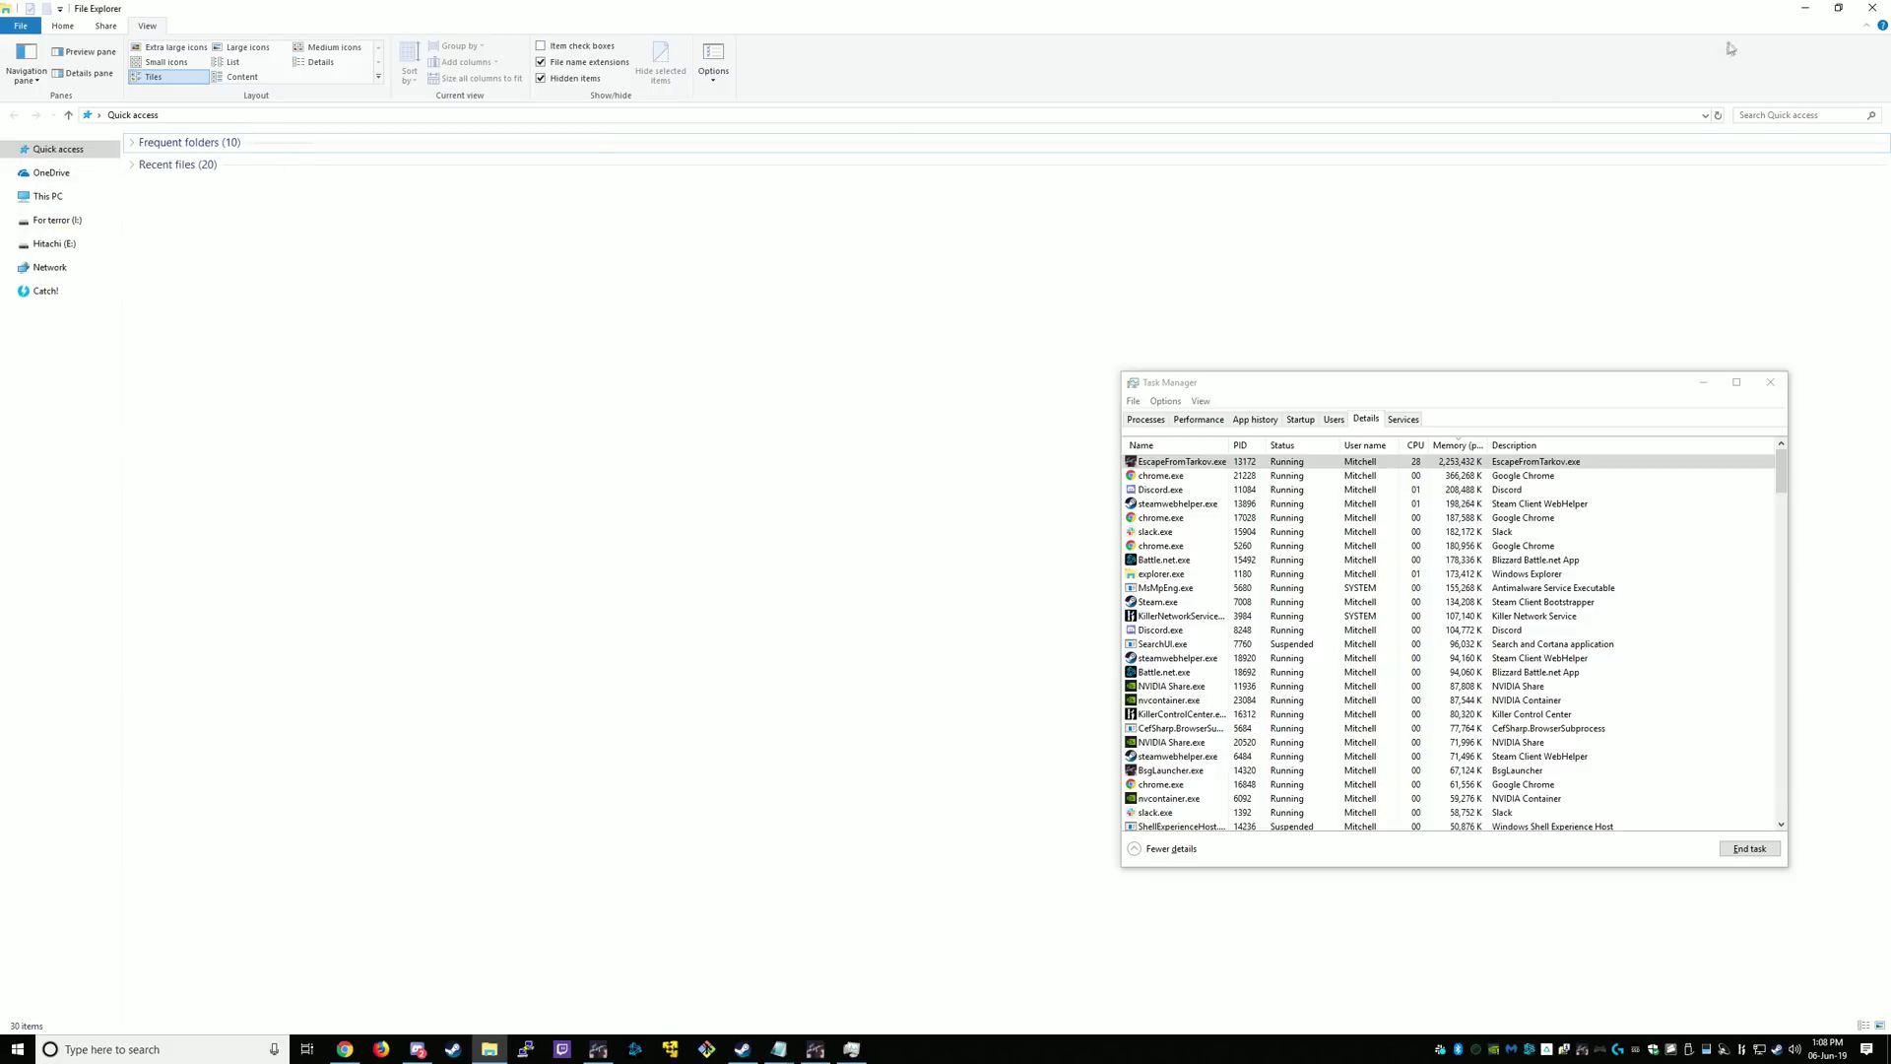
left_click(1869, 8)
right_click(88, 613)
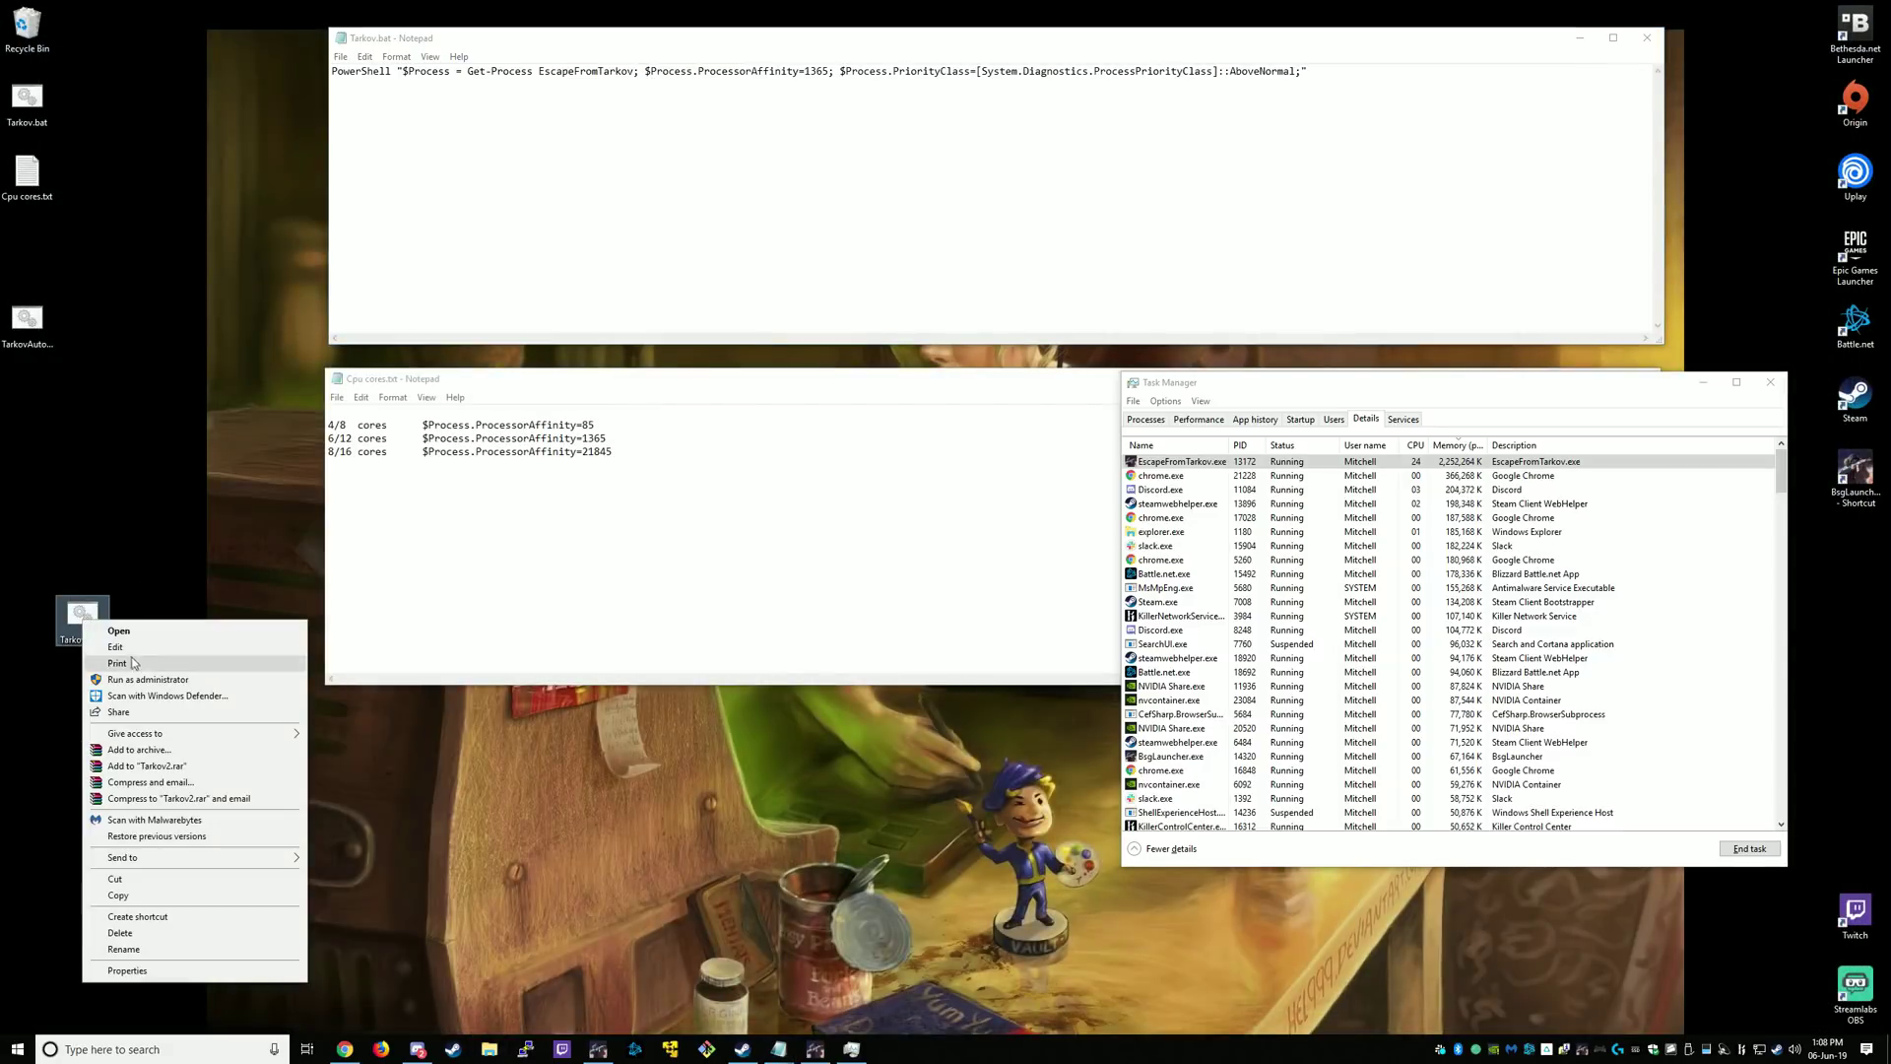
Step: Open Tarkov2.bat in Notepad, close Task Manager, and move the editor lower
left_click(116, 648)
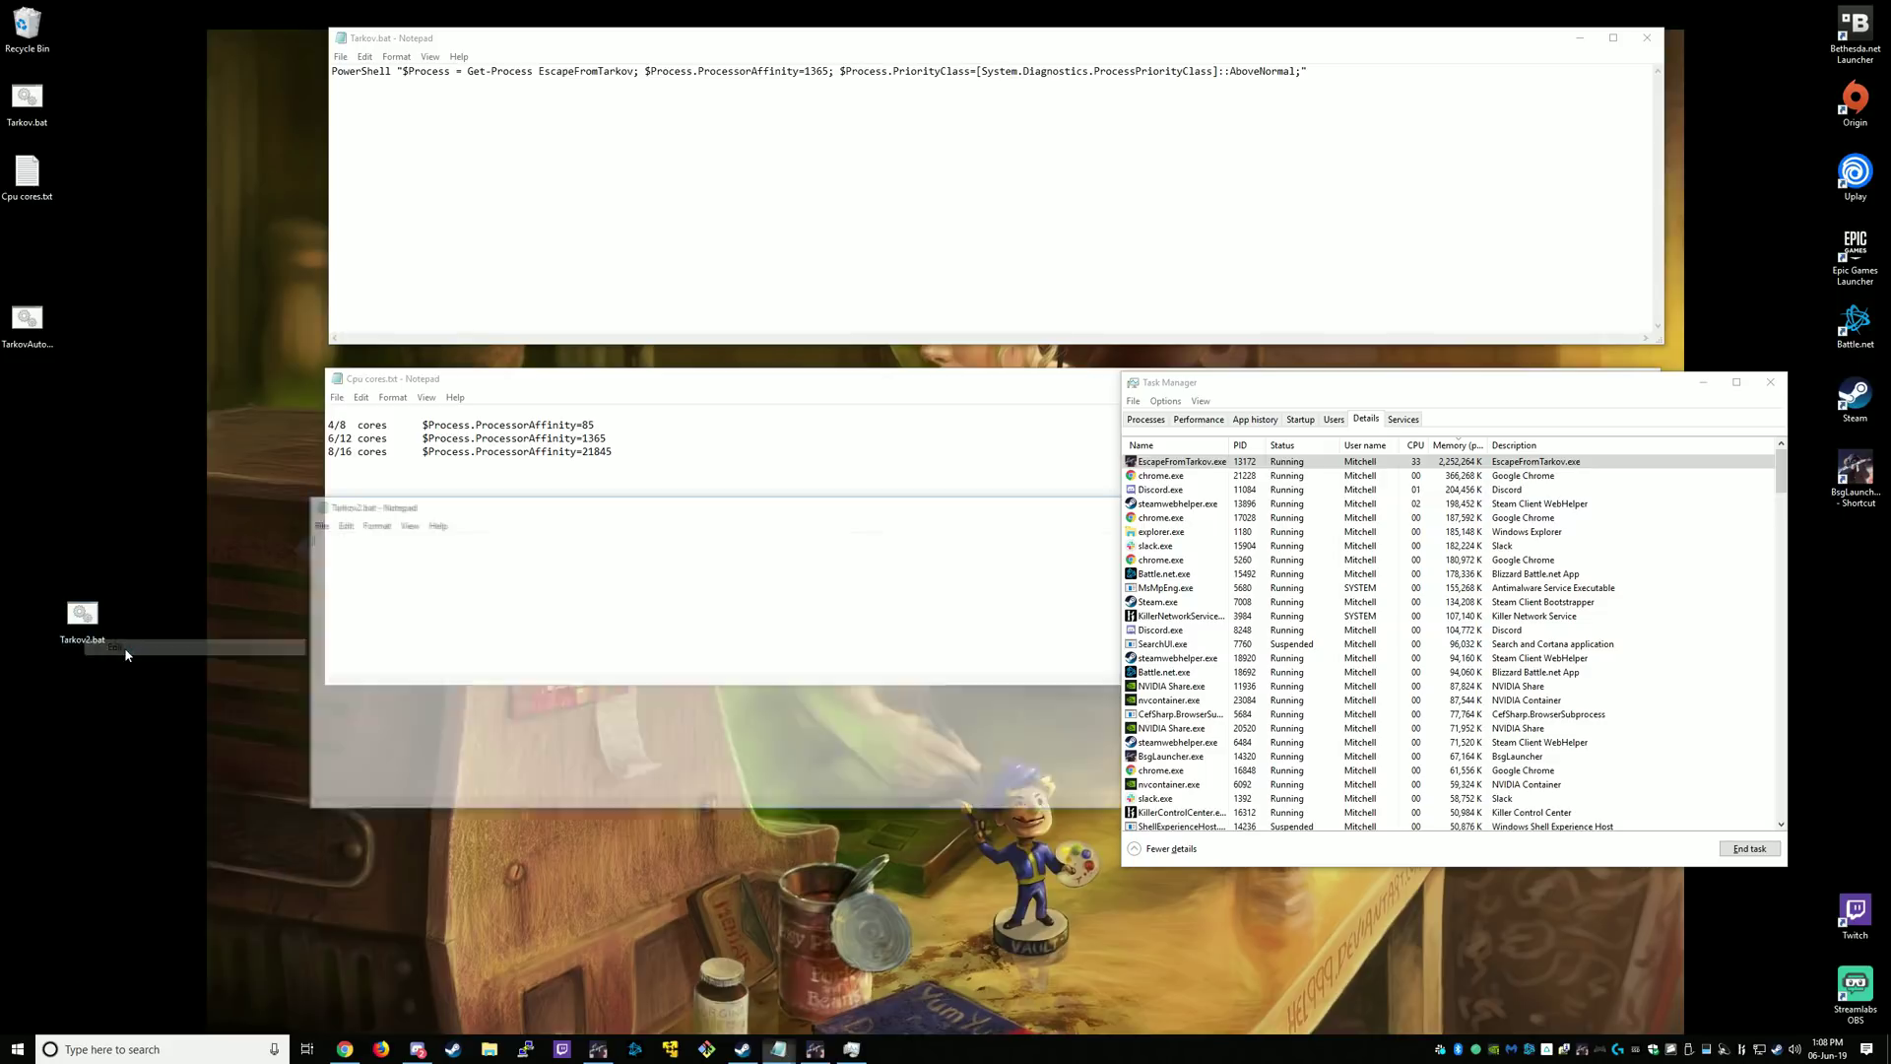
left_click(1770, 382)
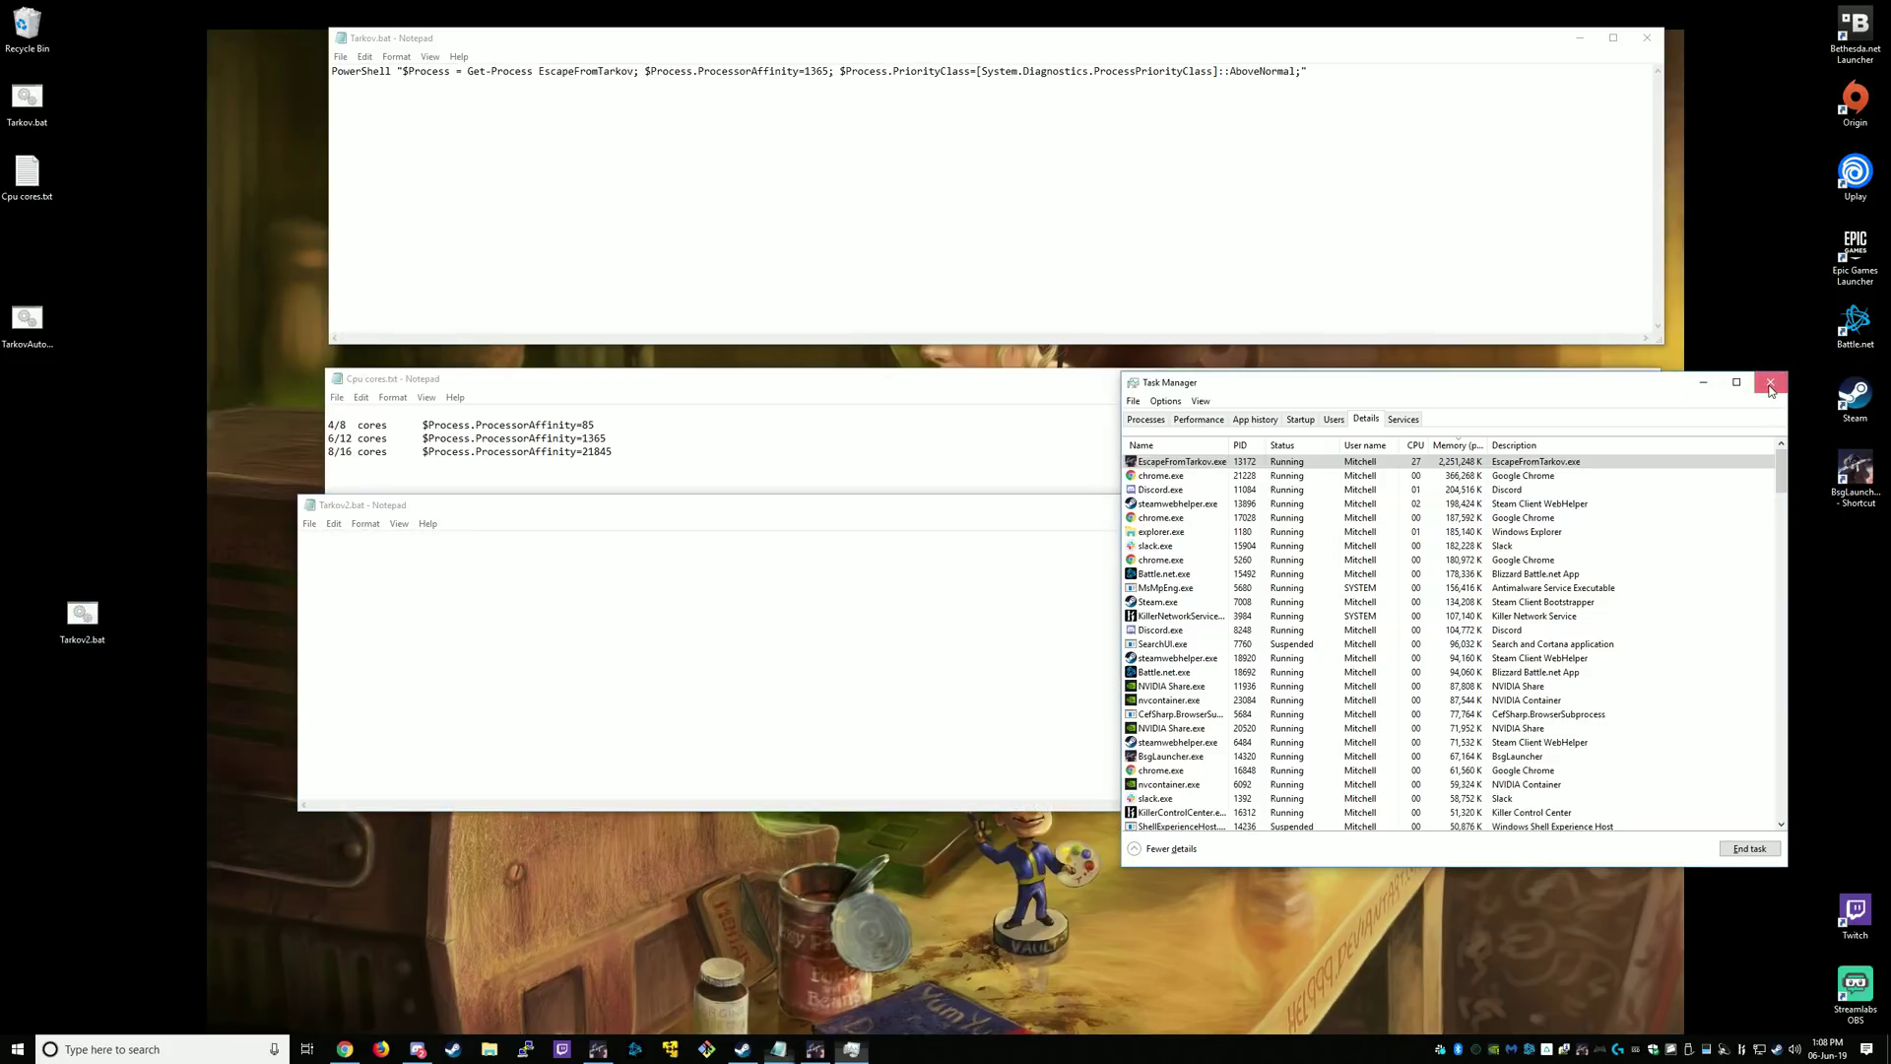
left_click_drag(961, 512, 983, 713)
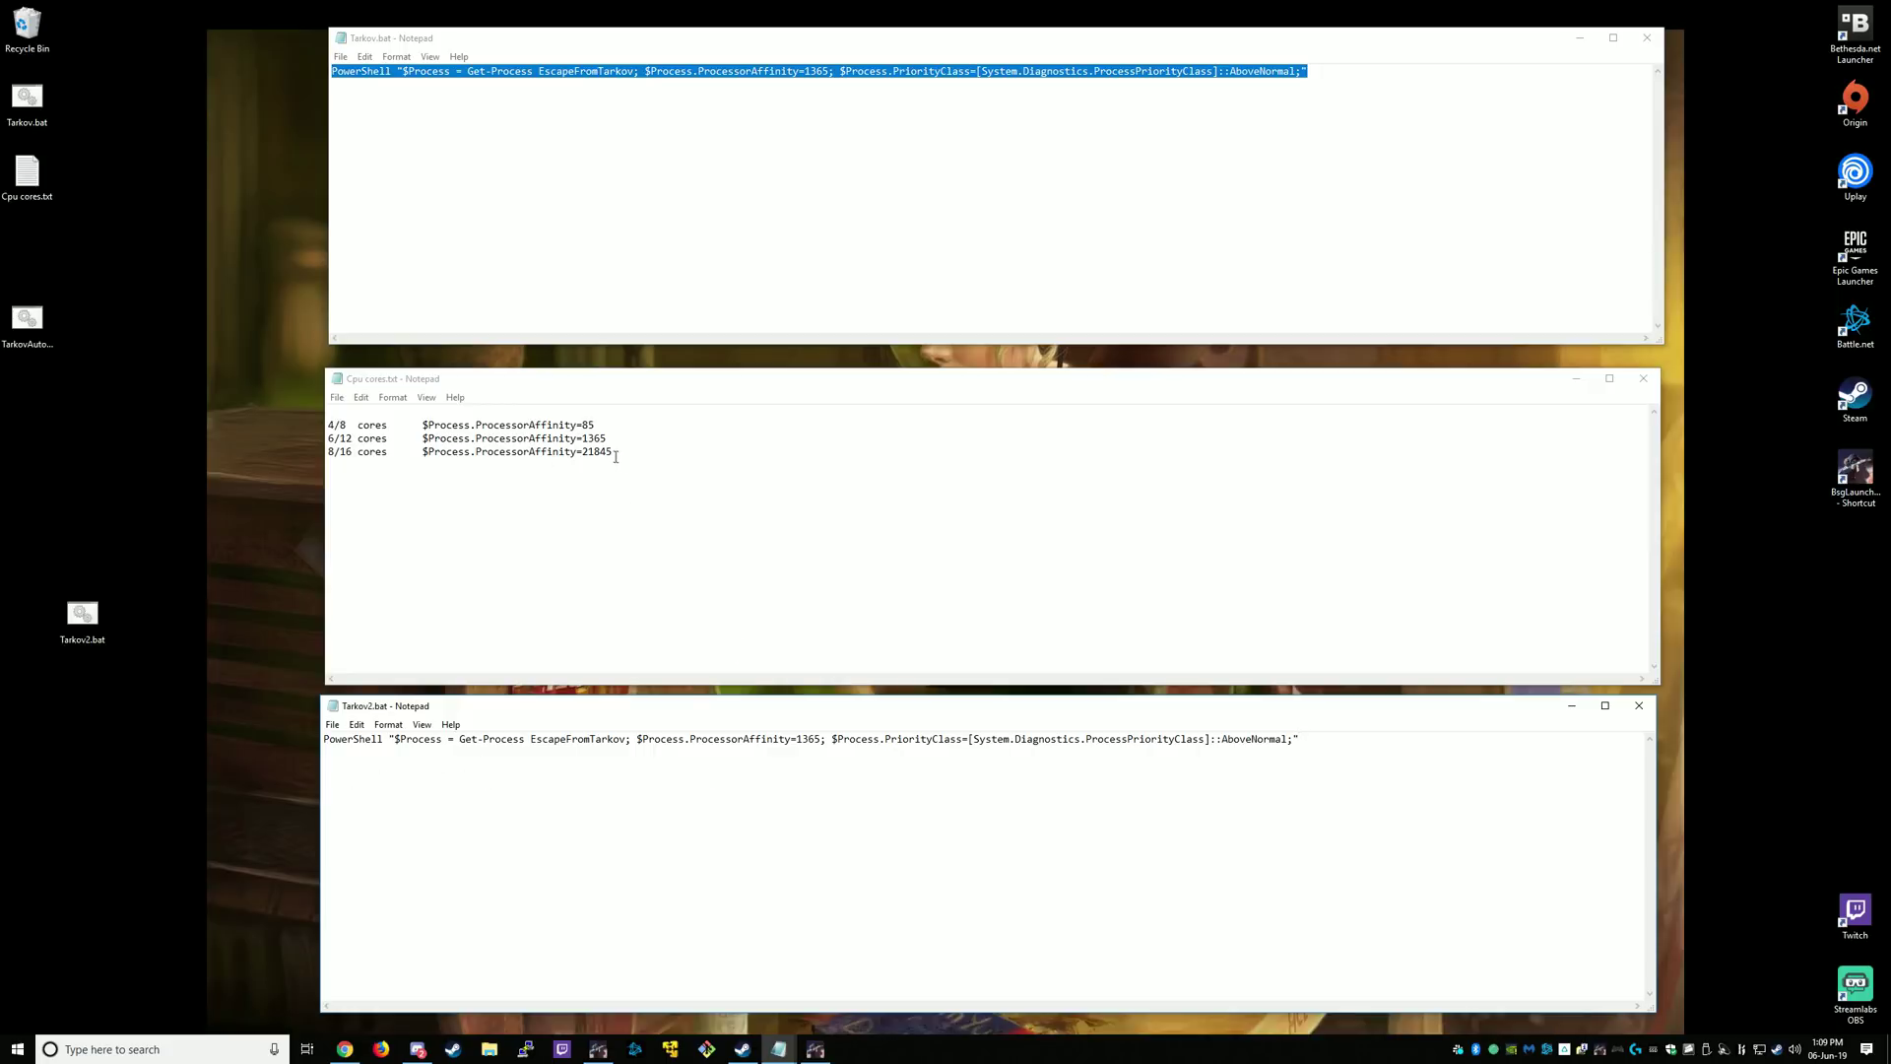
Step: Compare the Cpu cores values, check the 1365 affinity in Tarkov2.bat, and save the file
left_click_drag(621, 454, 301, 423)
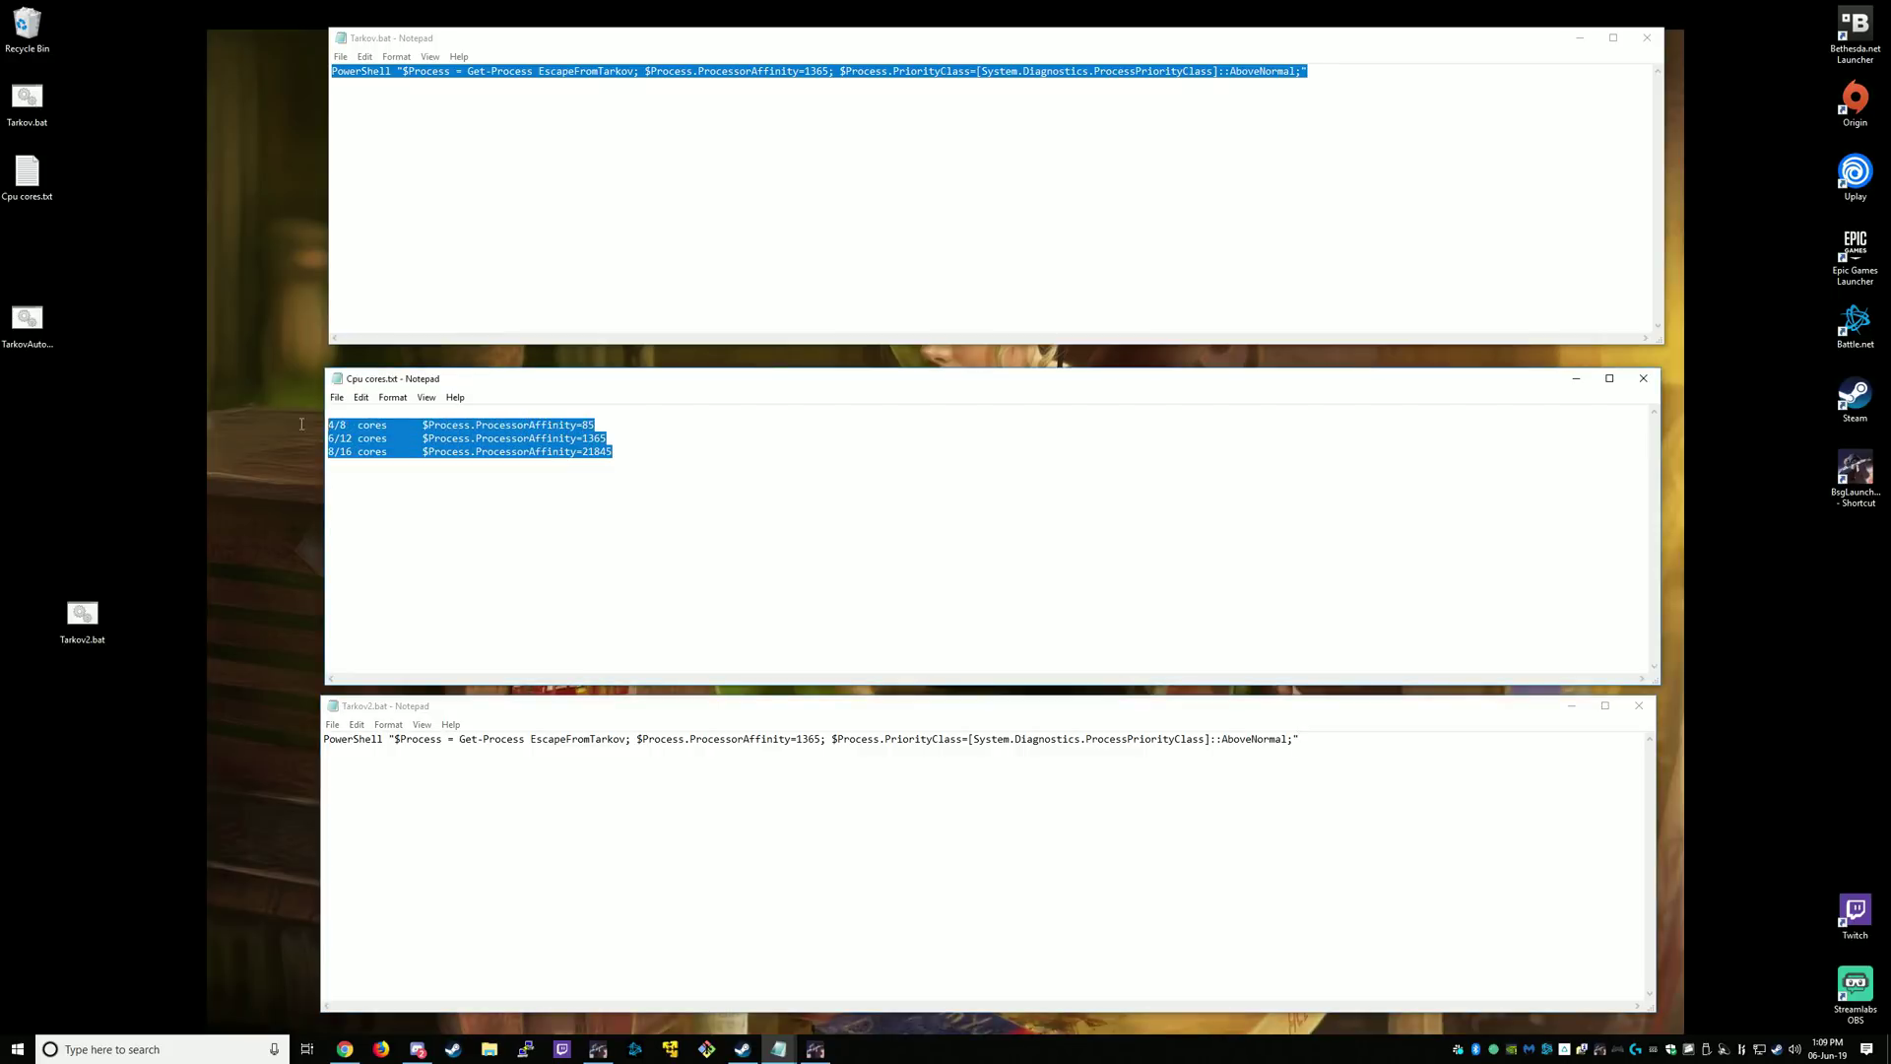
left_click(609, 476)
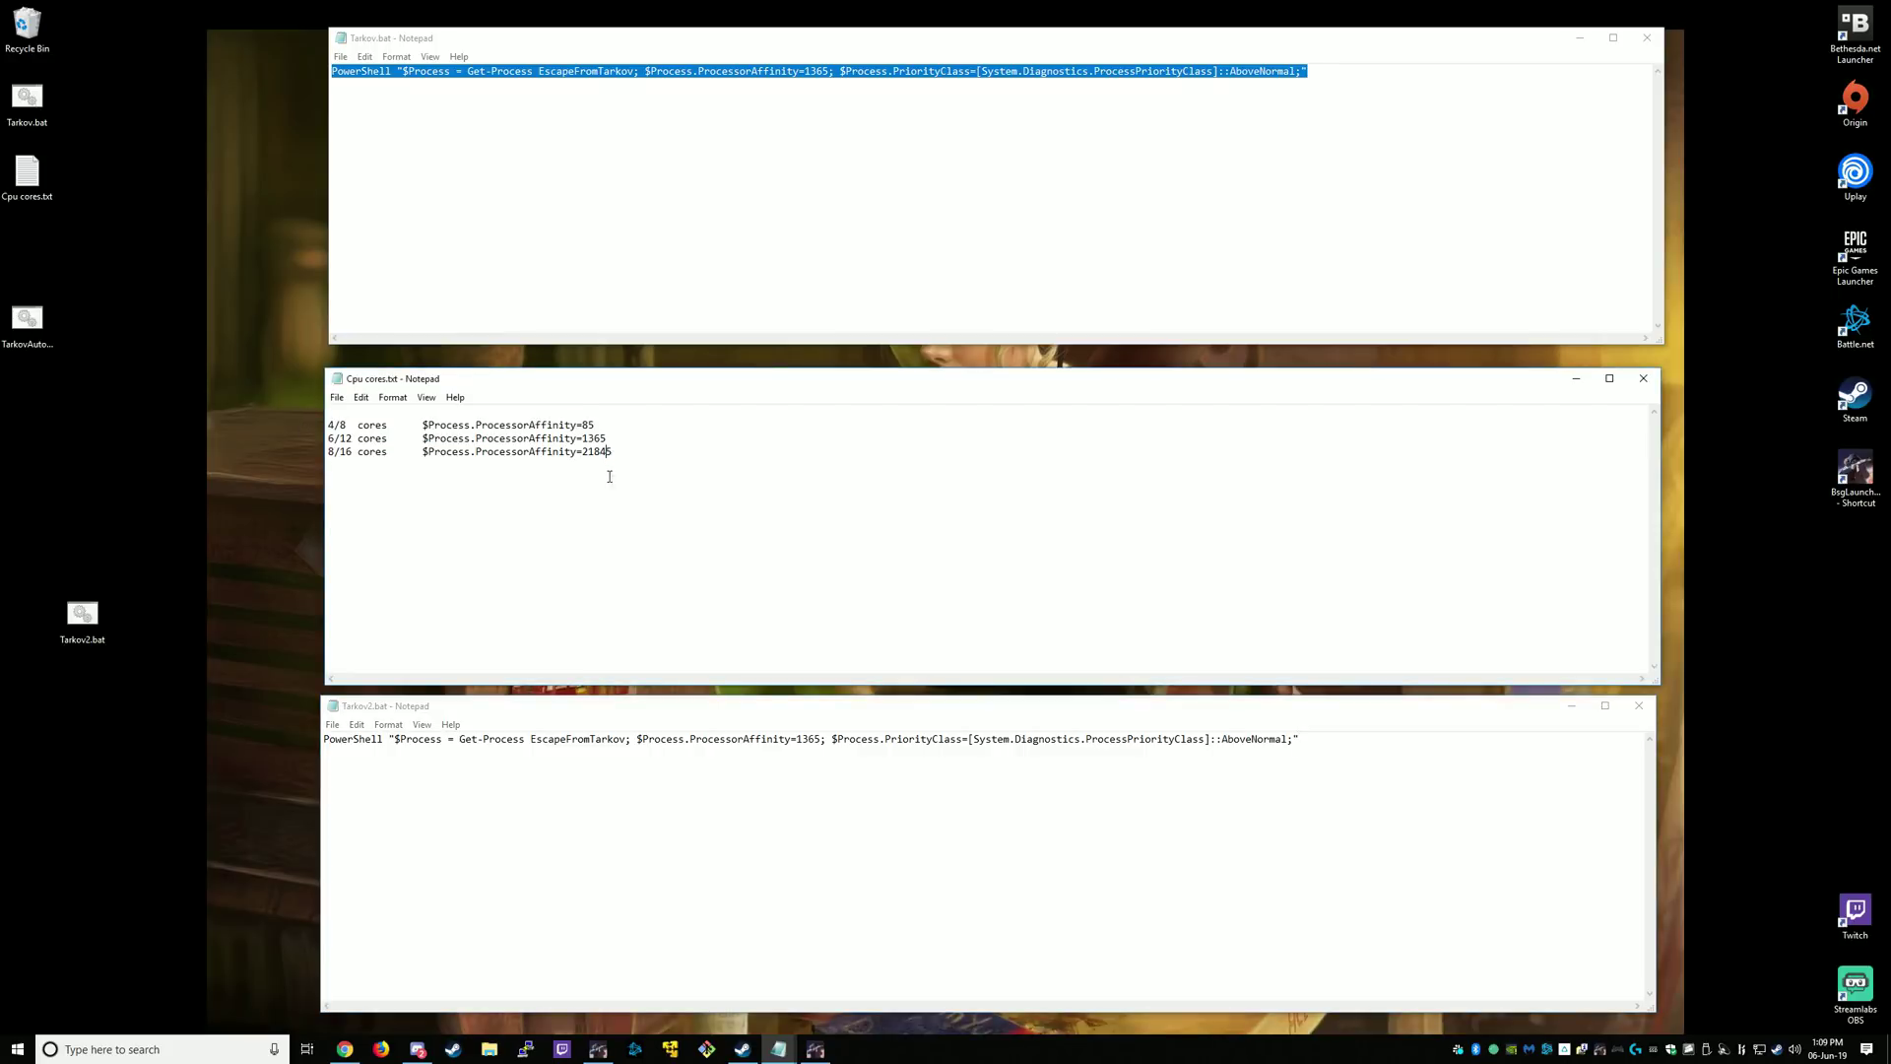
left_click(796, 740)
left_click_drag(794, 742, 820, 742)
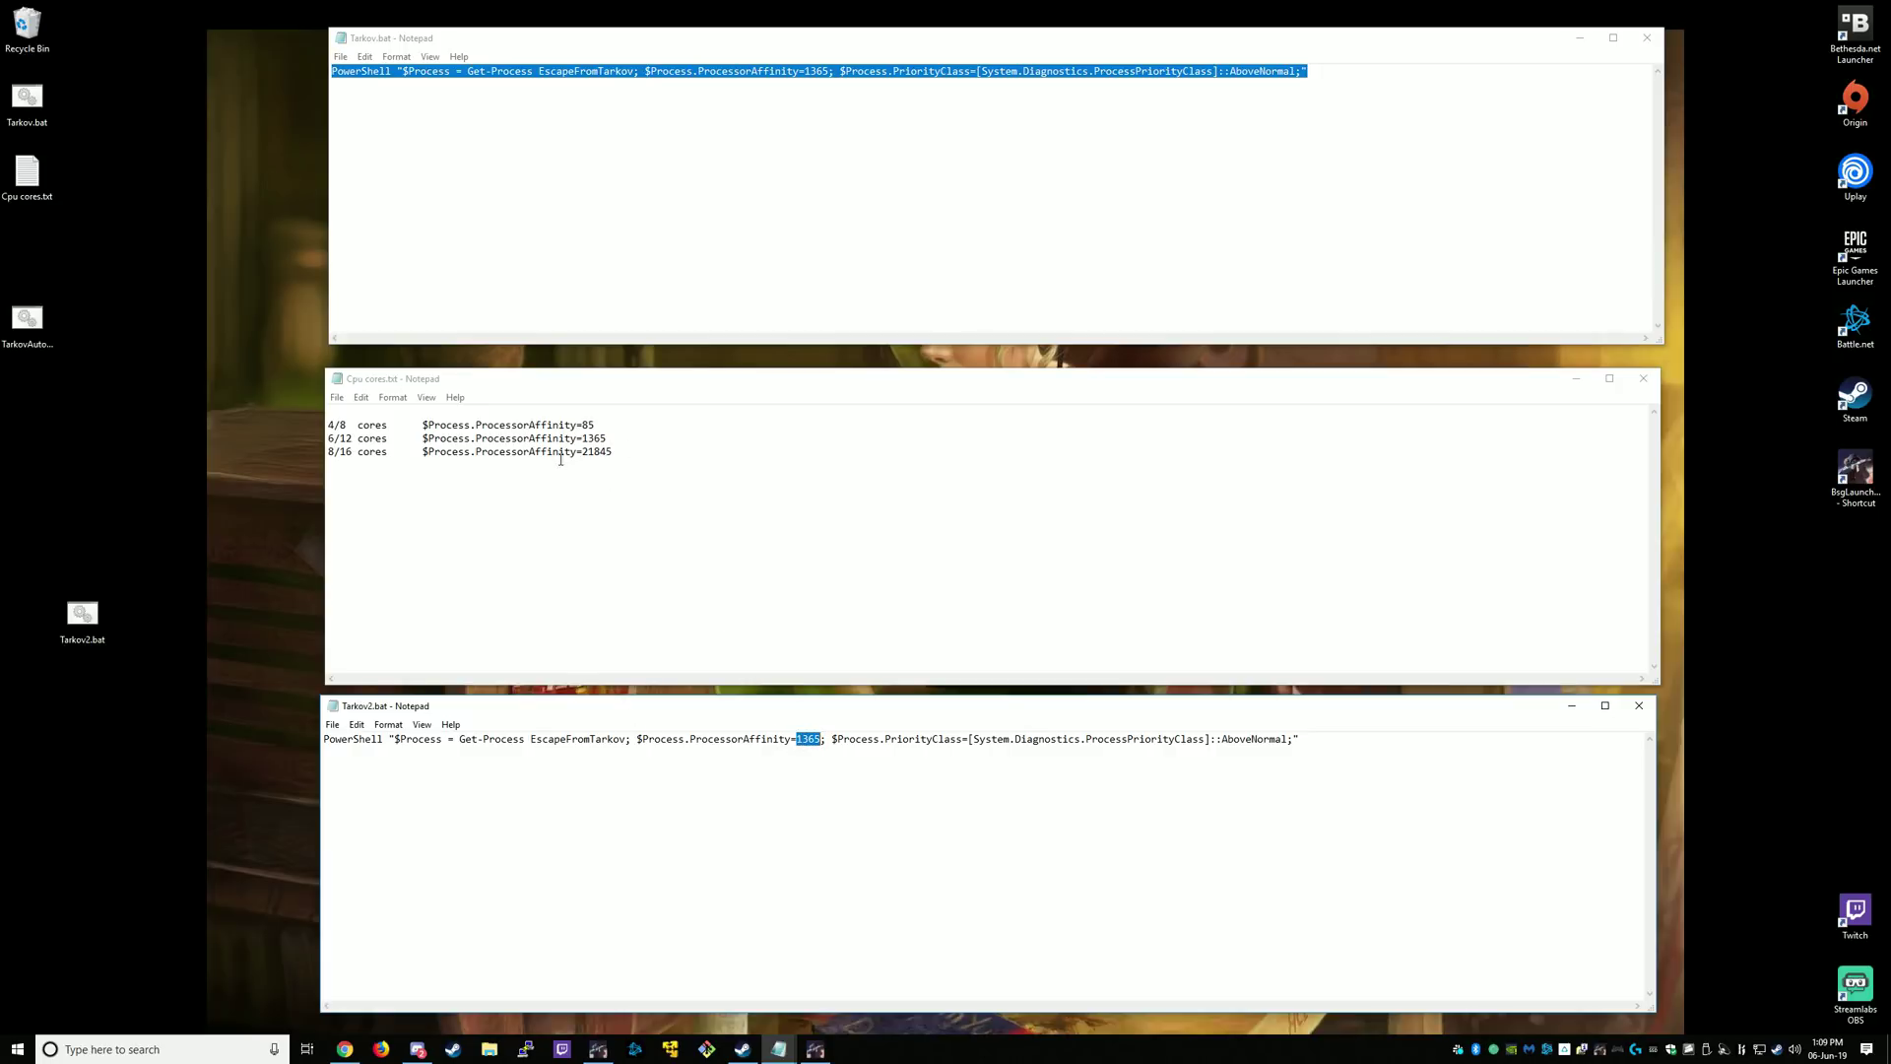
left_click(333, 724)
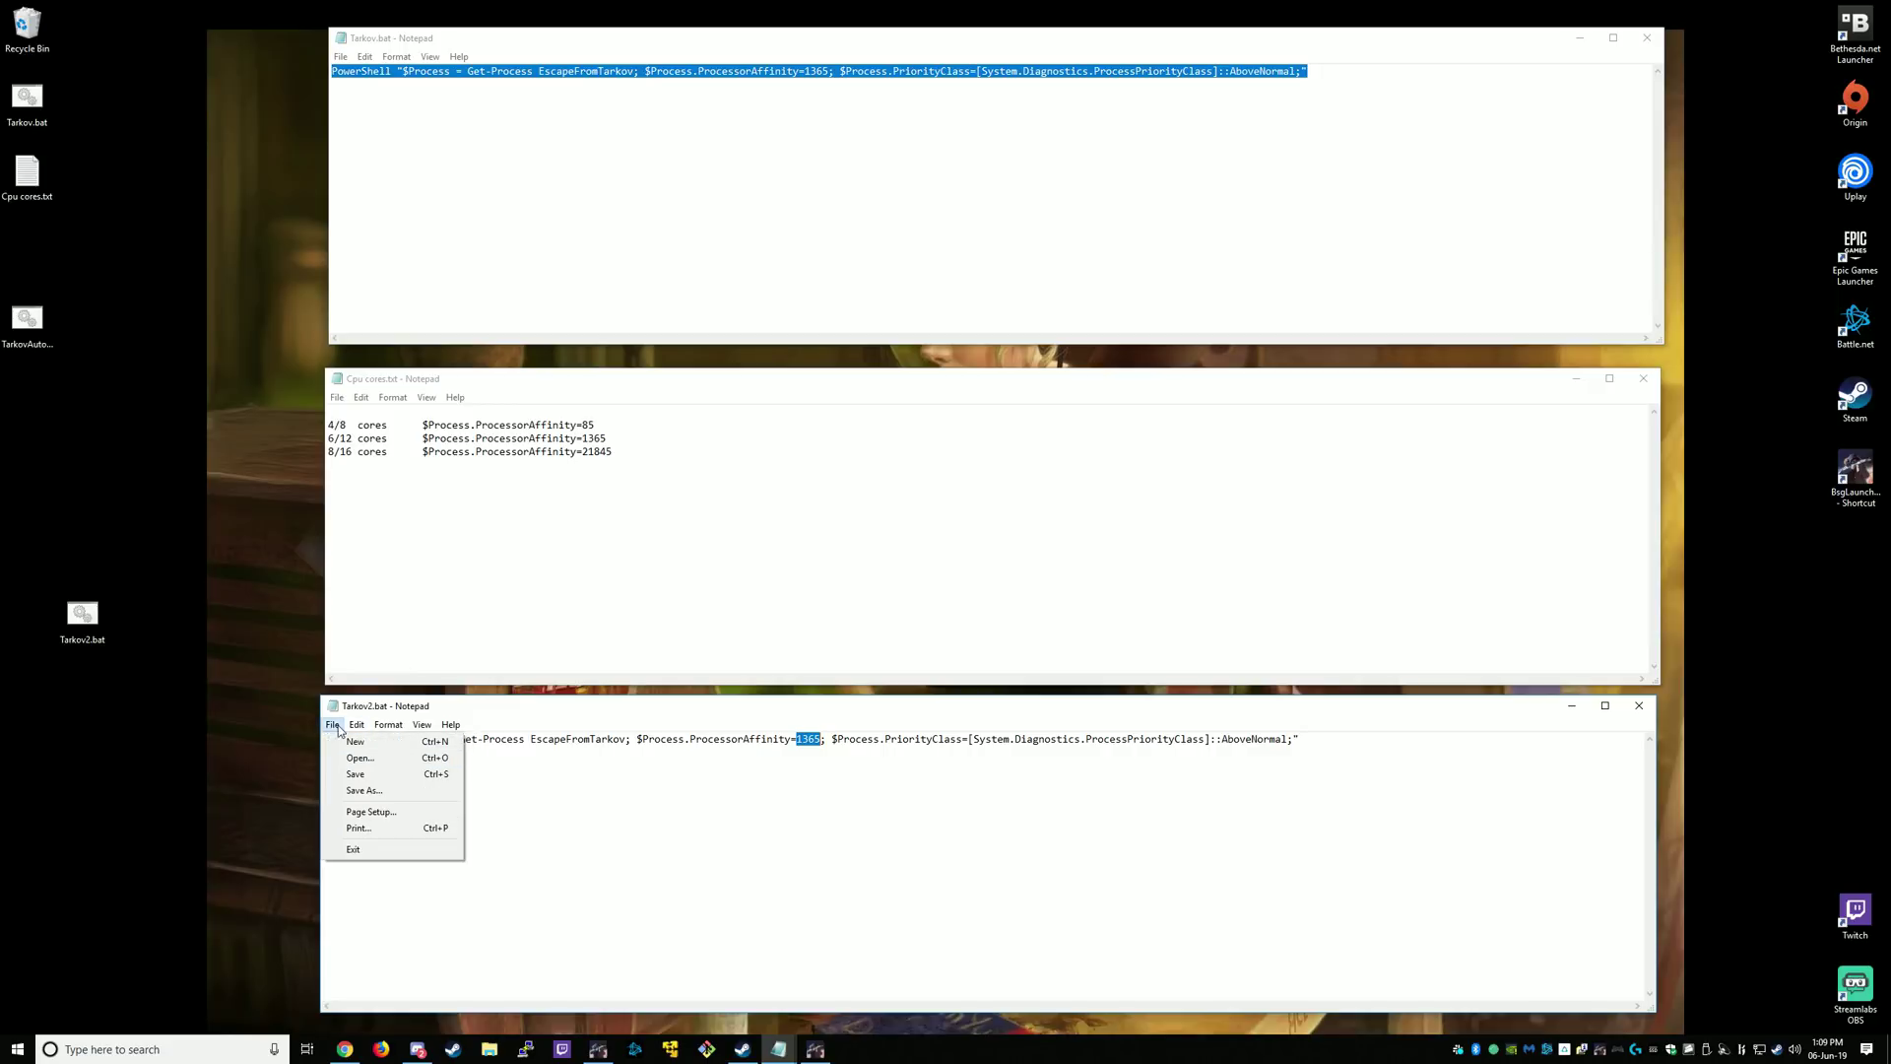
left_click(352, 776)
left_click(84, 618)
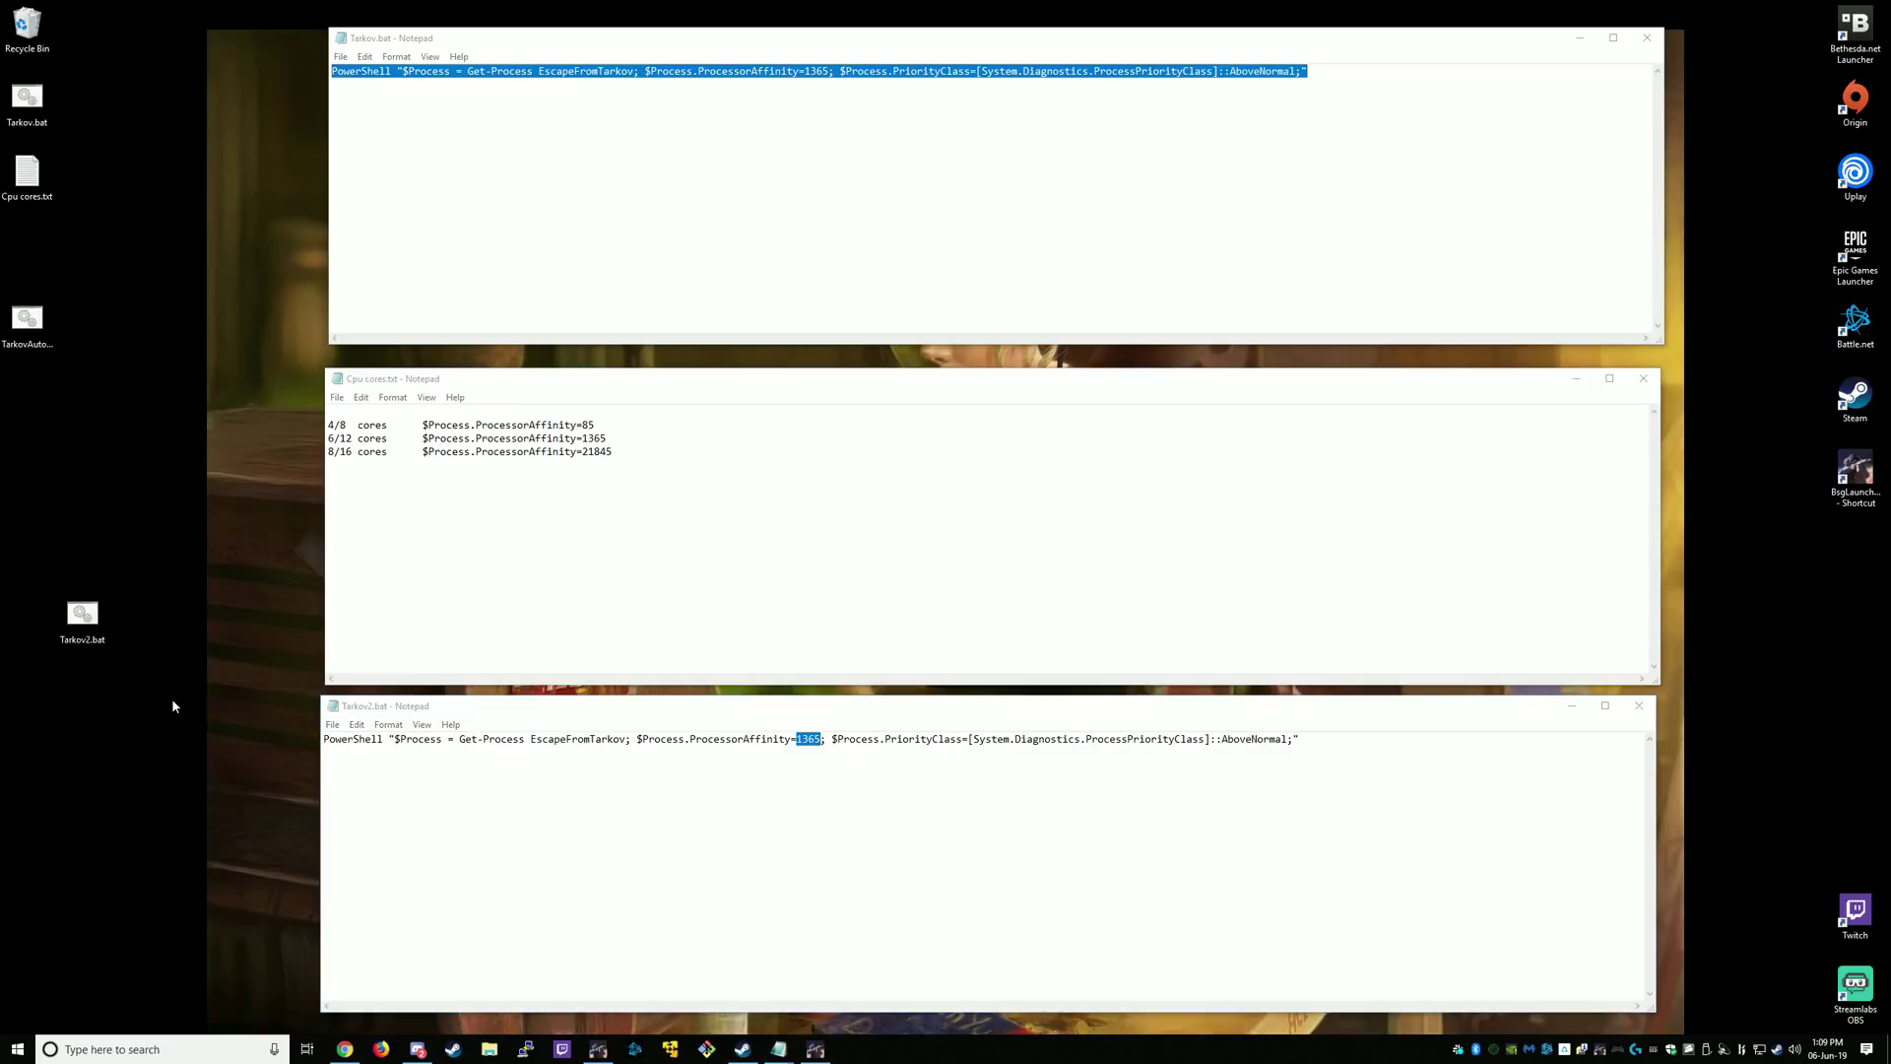
Step: Reopen Task Manager's Details list and check EscapeFromTarkov.exe's affinity, cancelling without changes
right_click(936, 1046)
left_click(1009, 980)
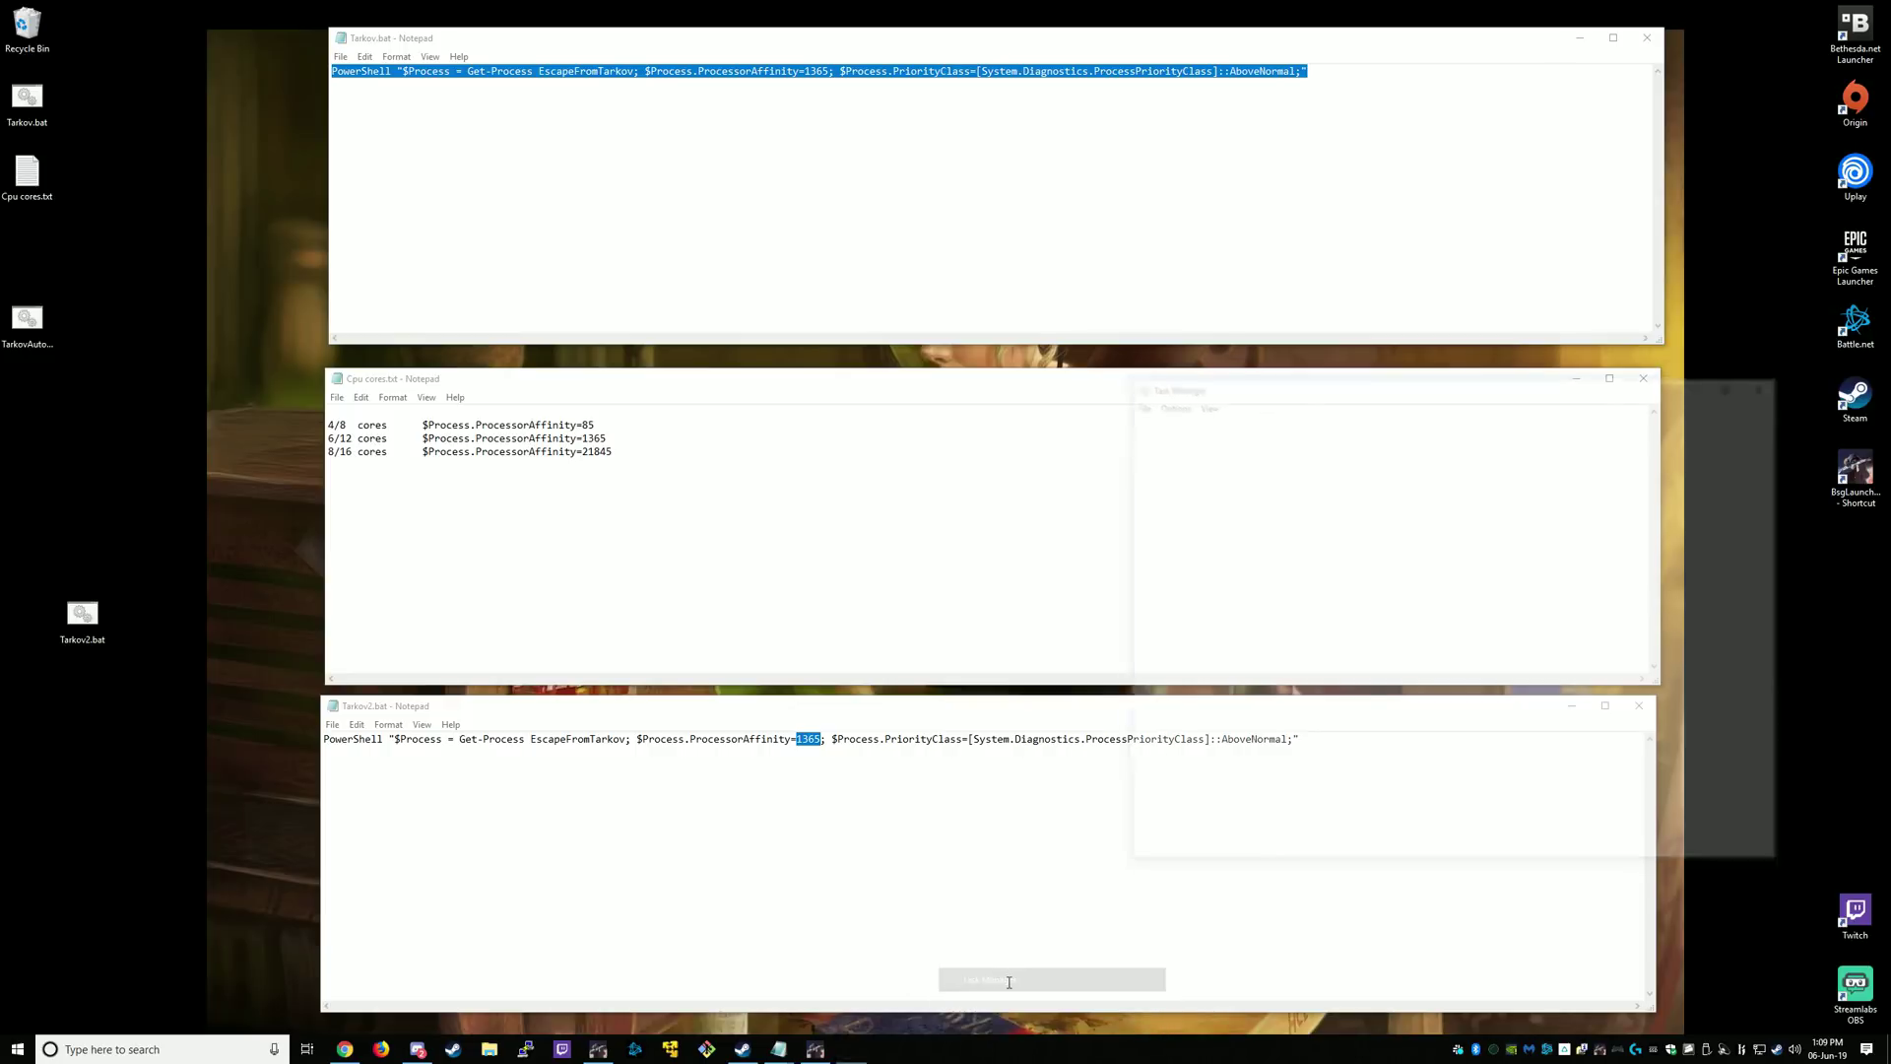
left_click(1365, 423)
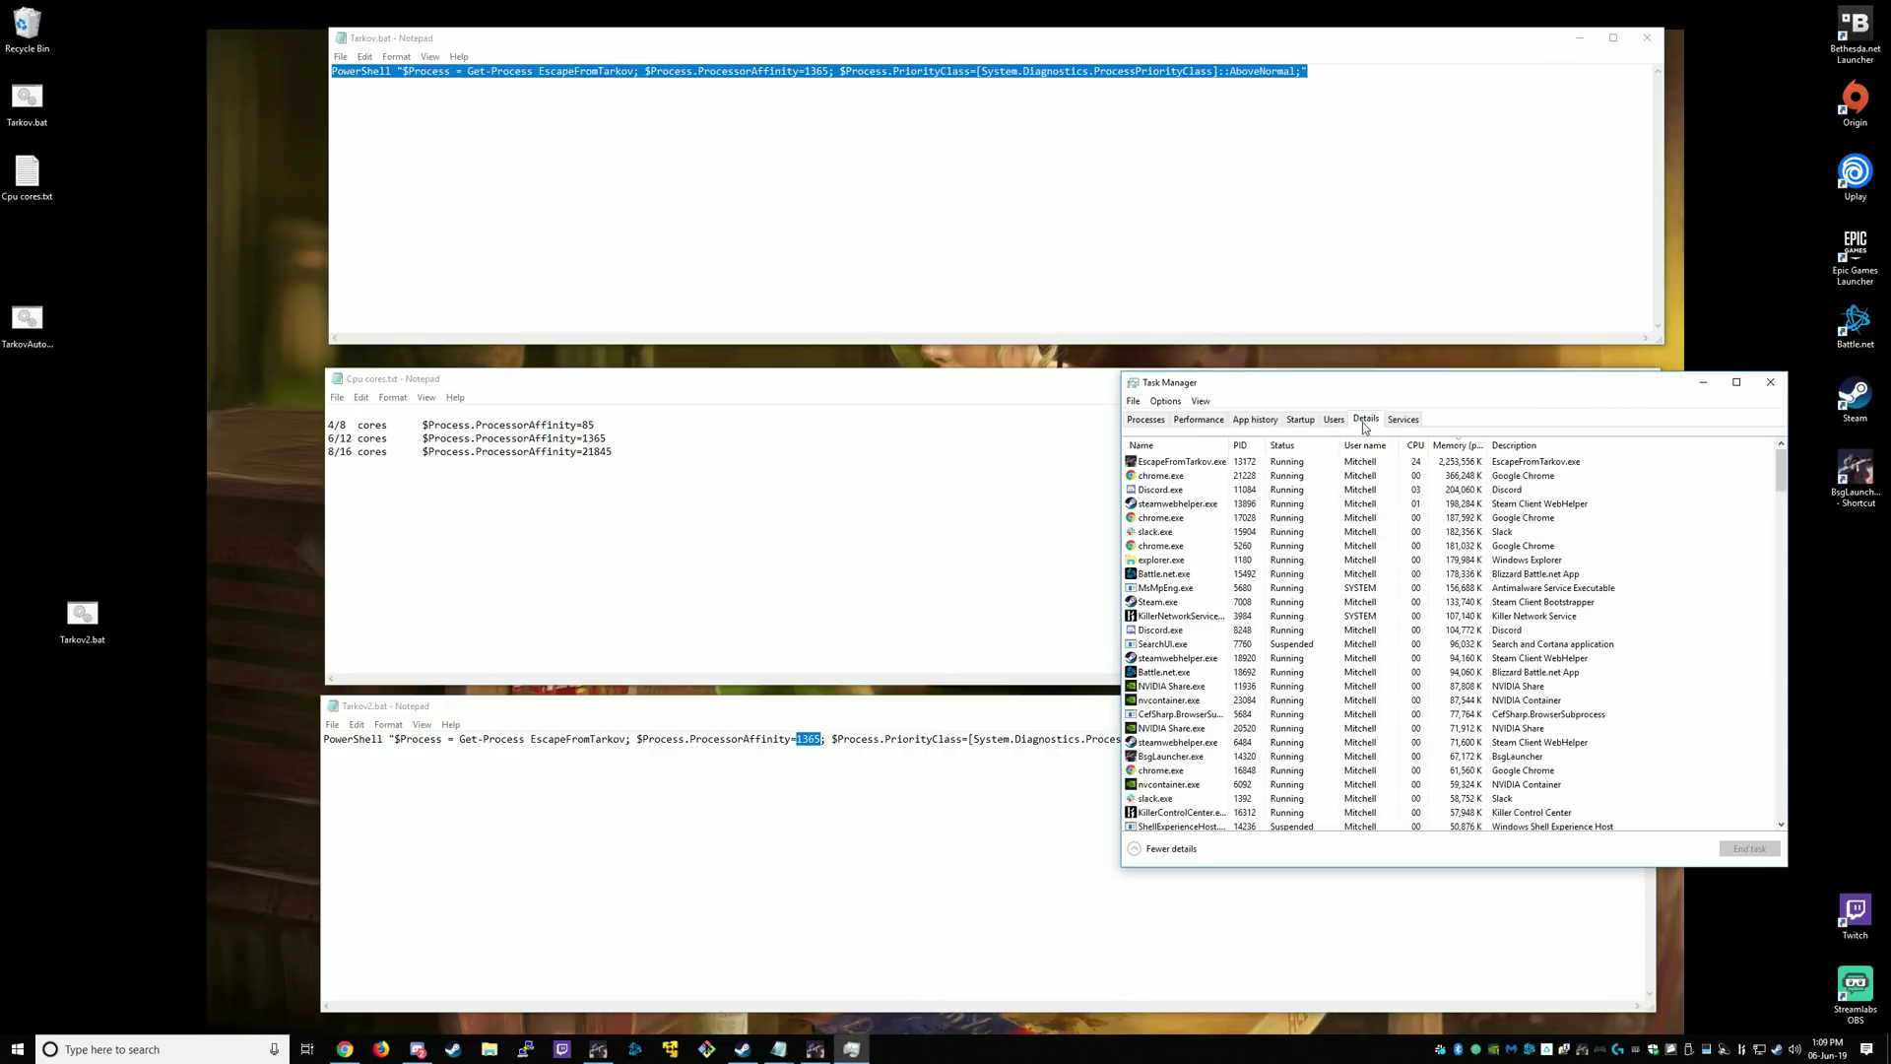
right_click(1189, 462)
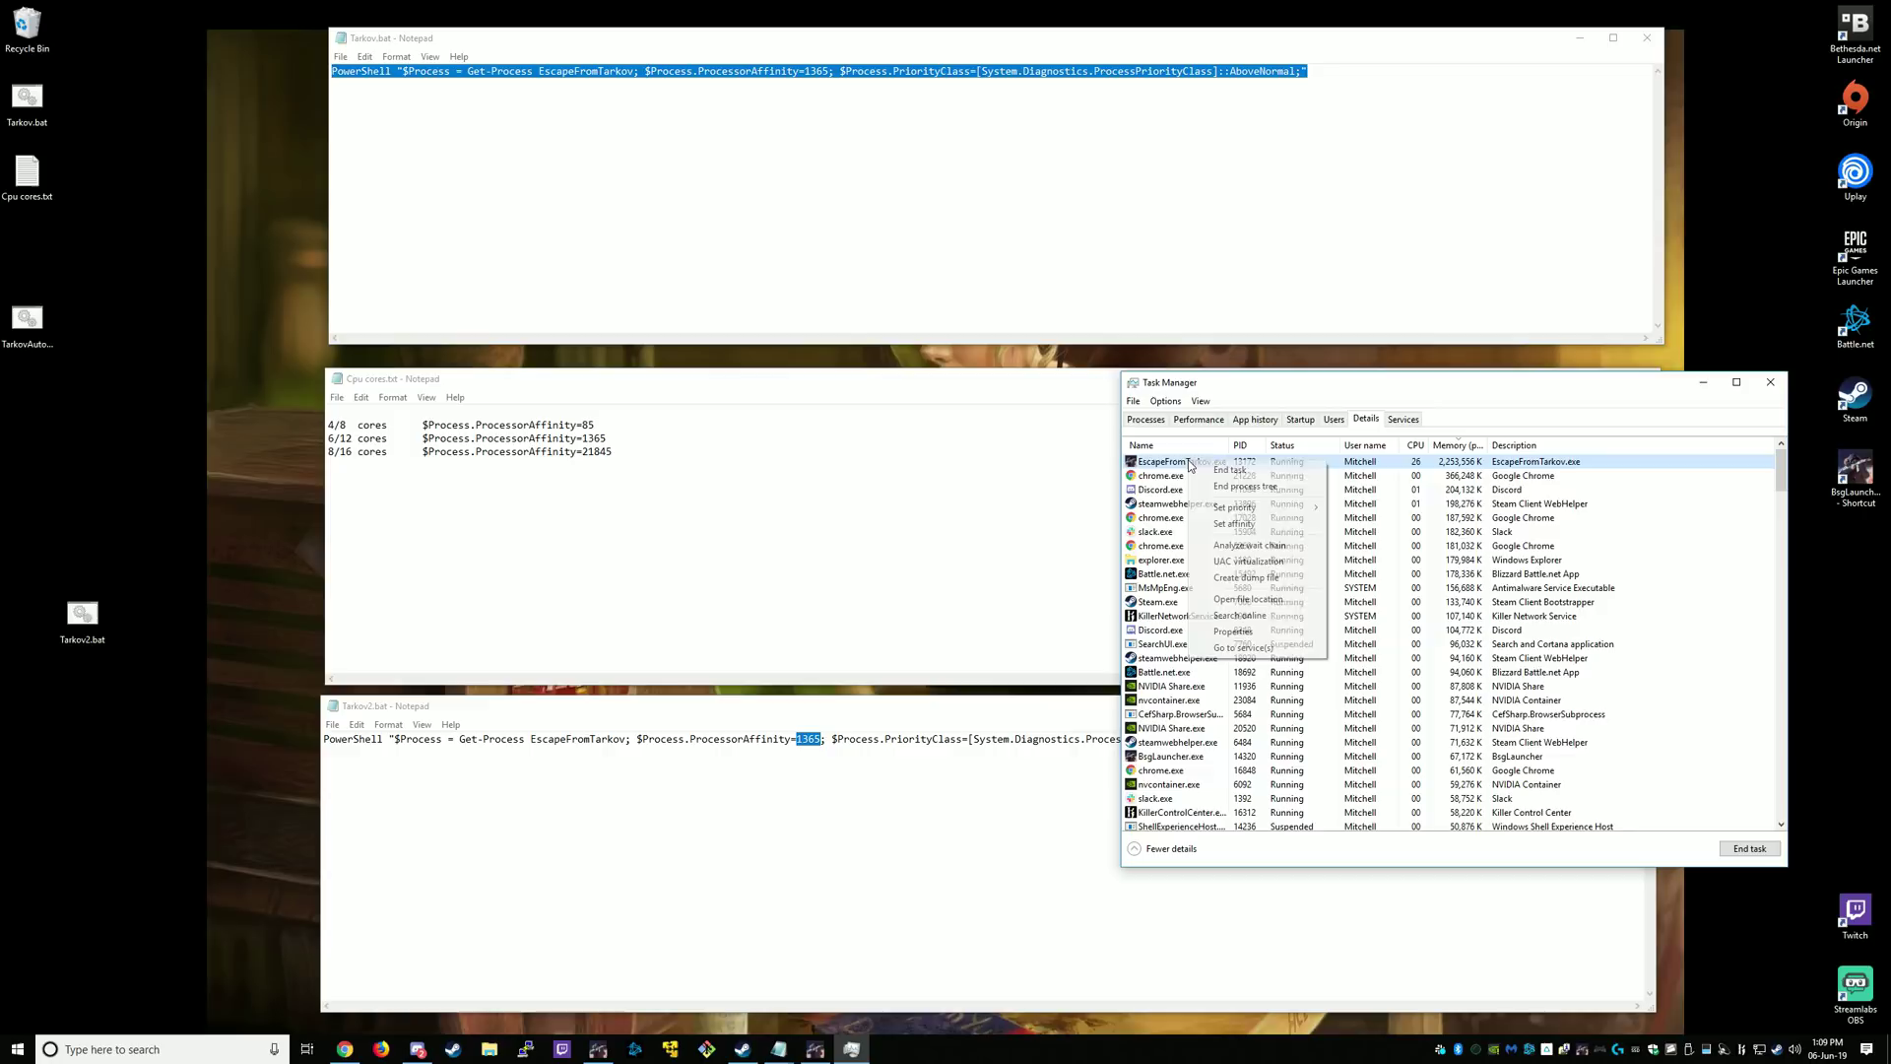
left_click(1266, 524)
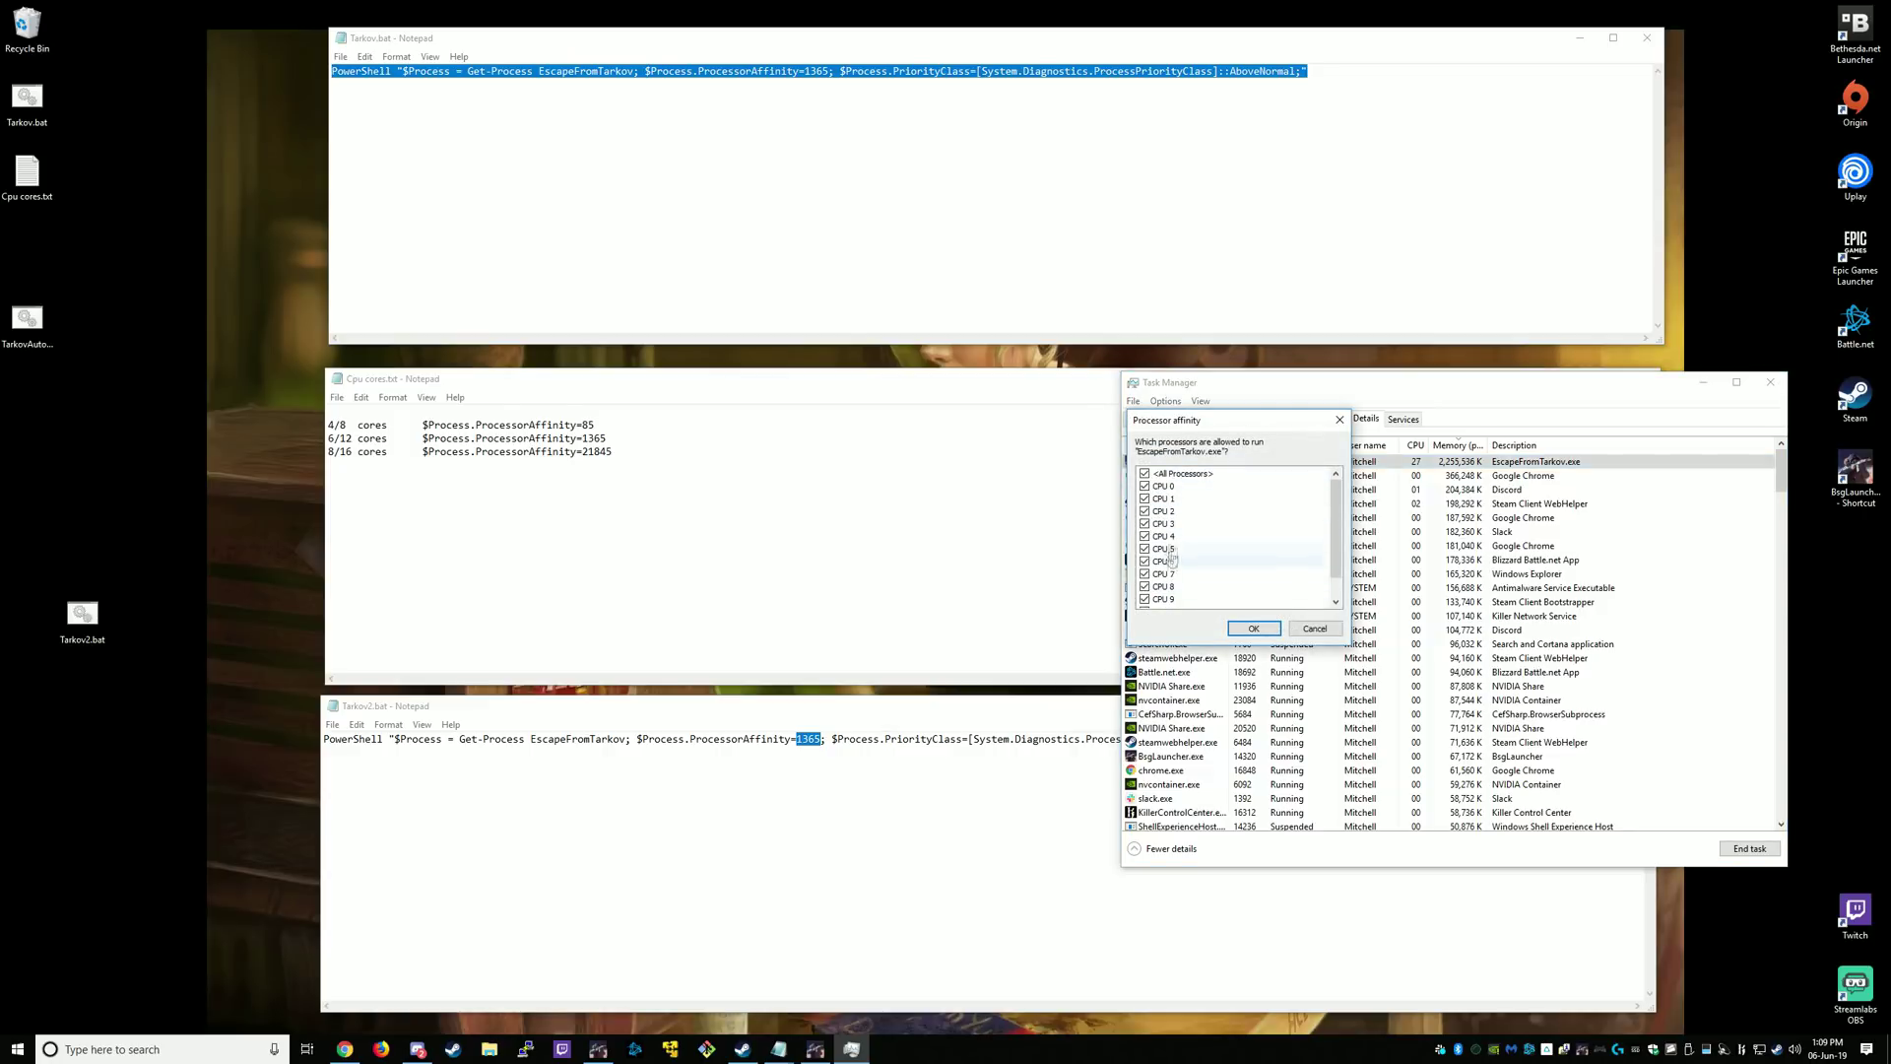
left_click(1316, 629)
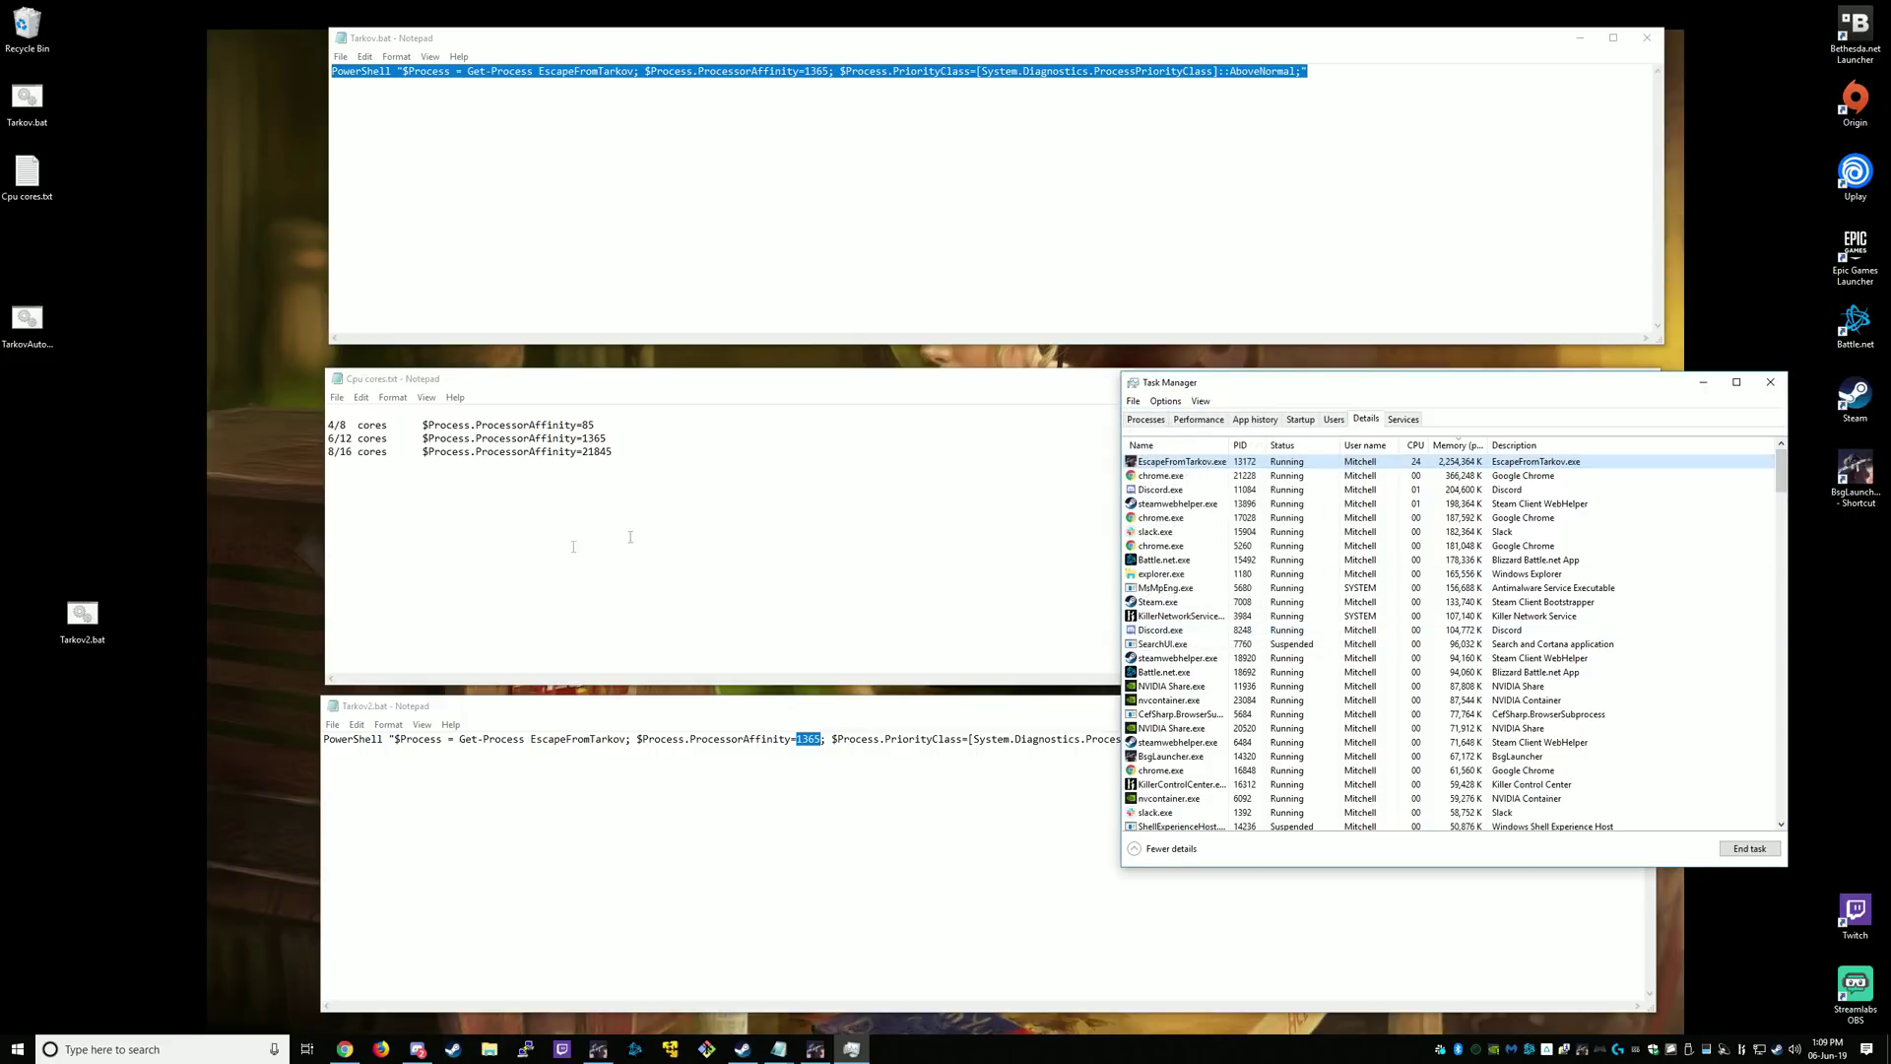
Step: Run Tarkov2.bat, confirm EscapeFromTarkov.exe now uses only even-numbered CPUs, then close Task Manager
double_click(76, 622)
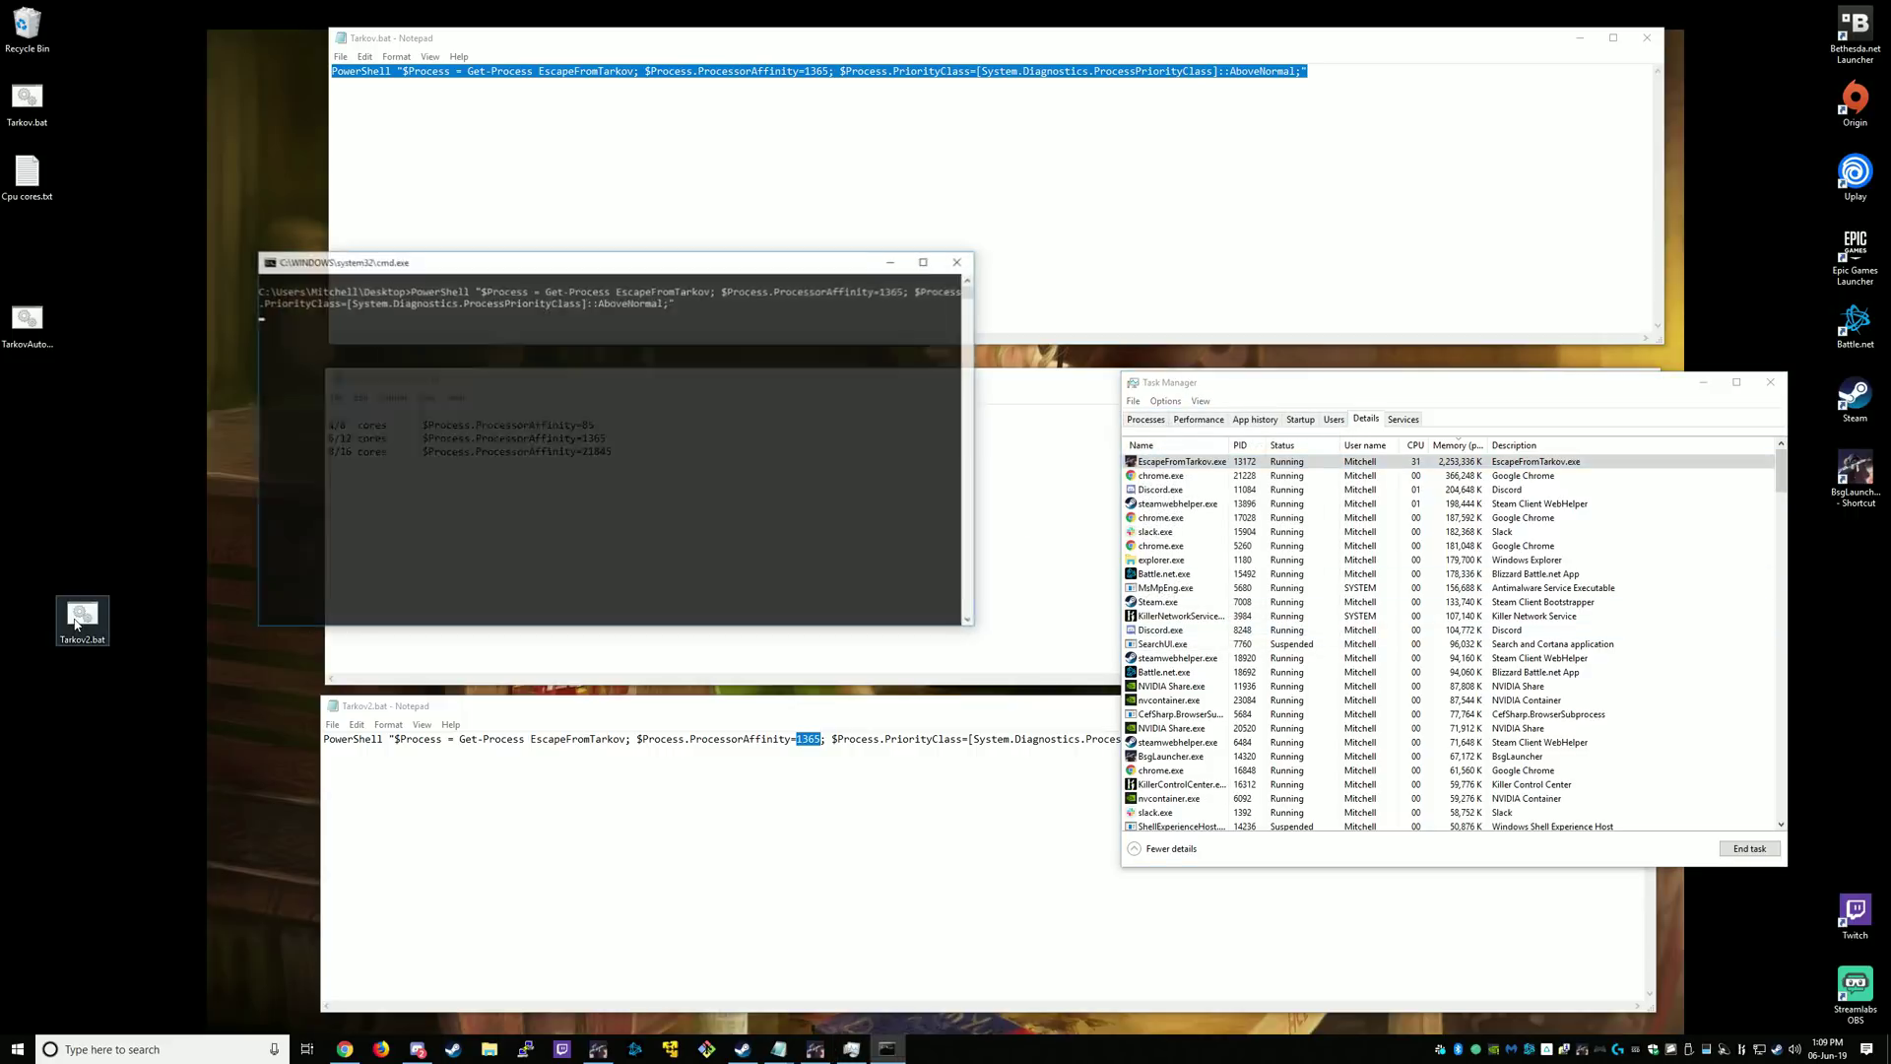
right_click(1187, 462)
left_click(1233, 525)
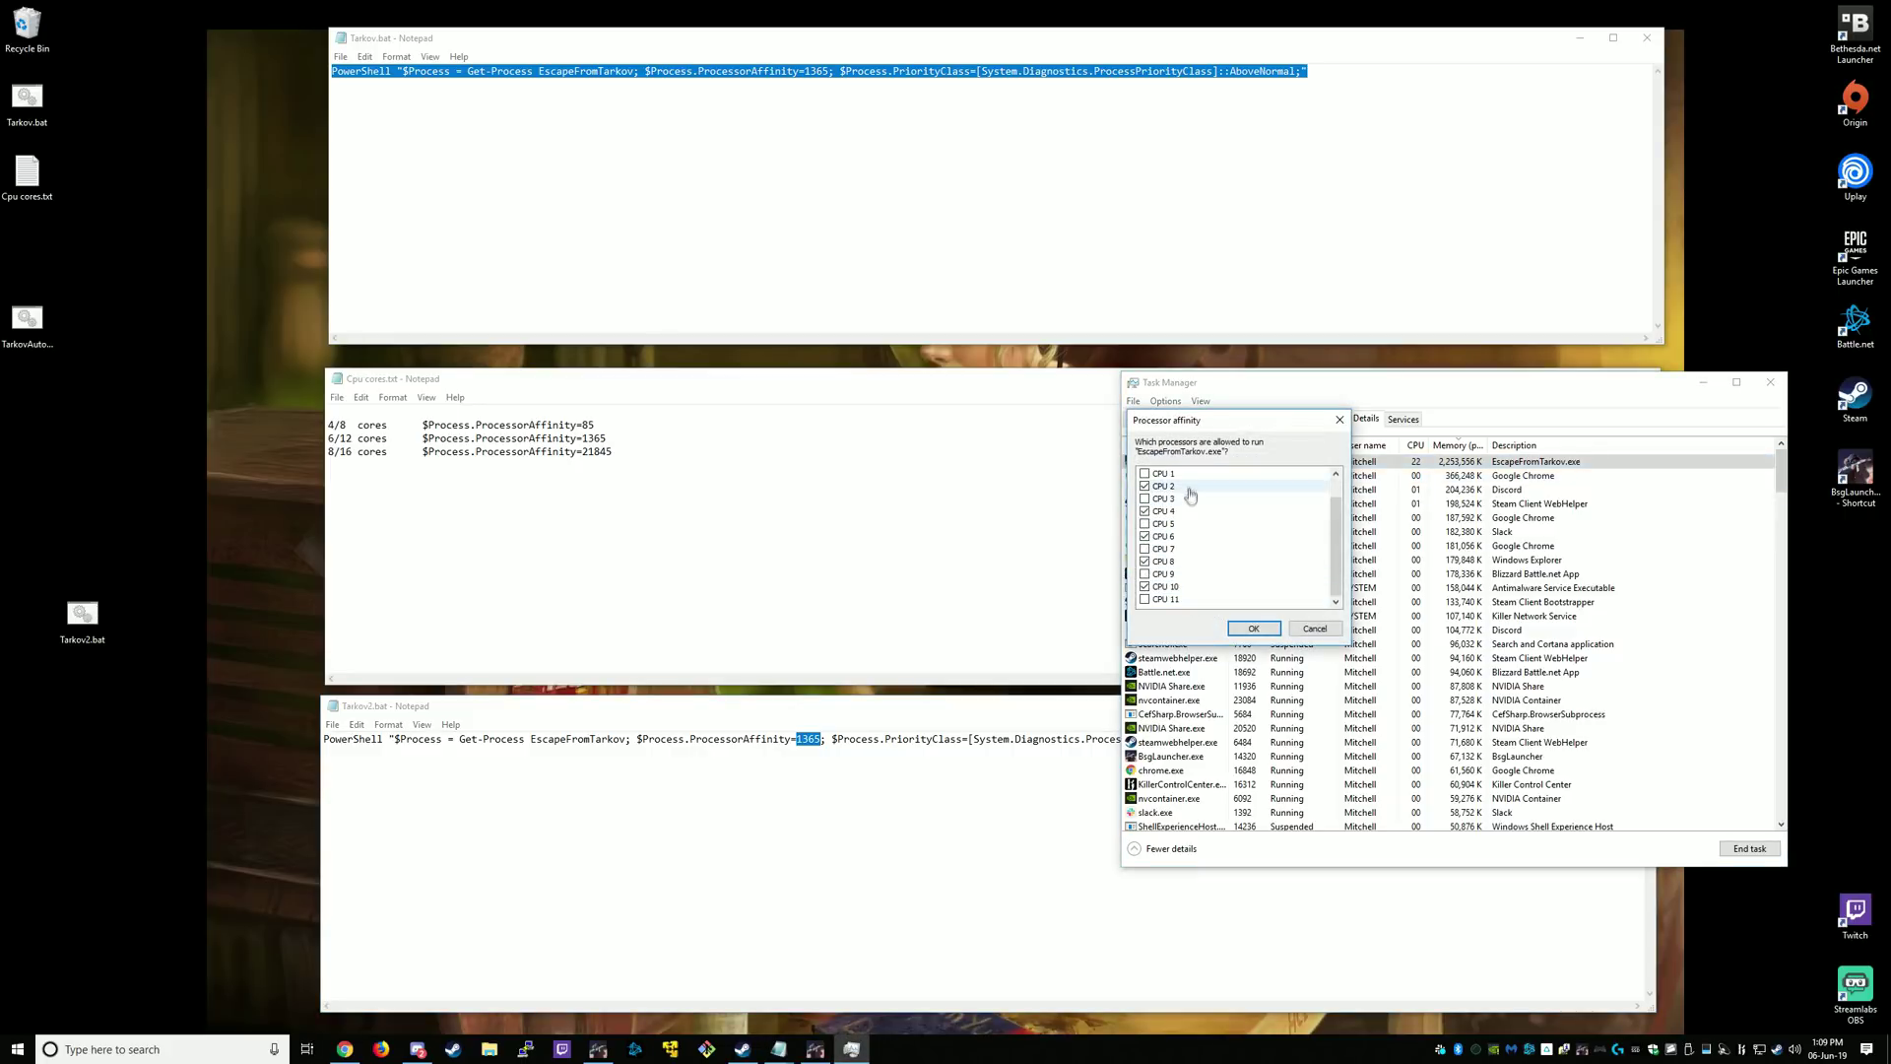
left_click(1253, 628)
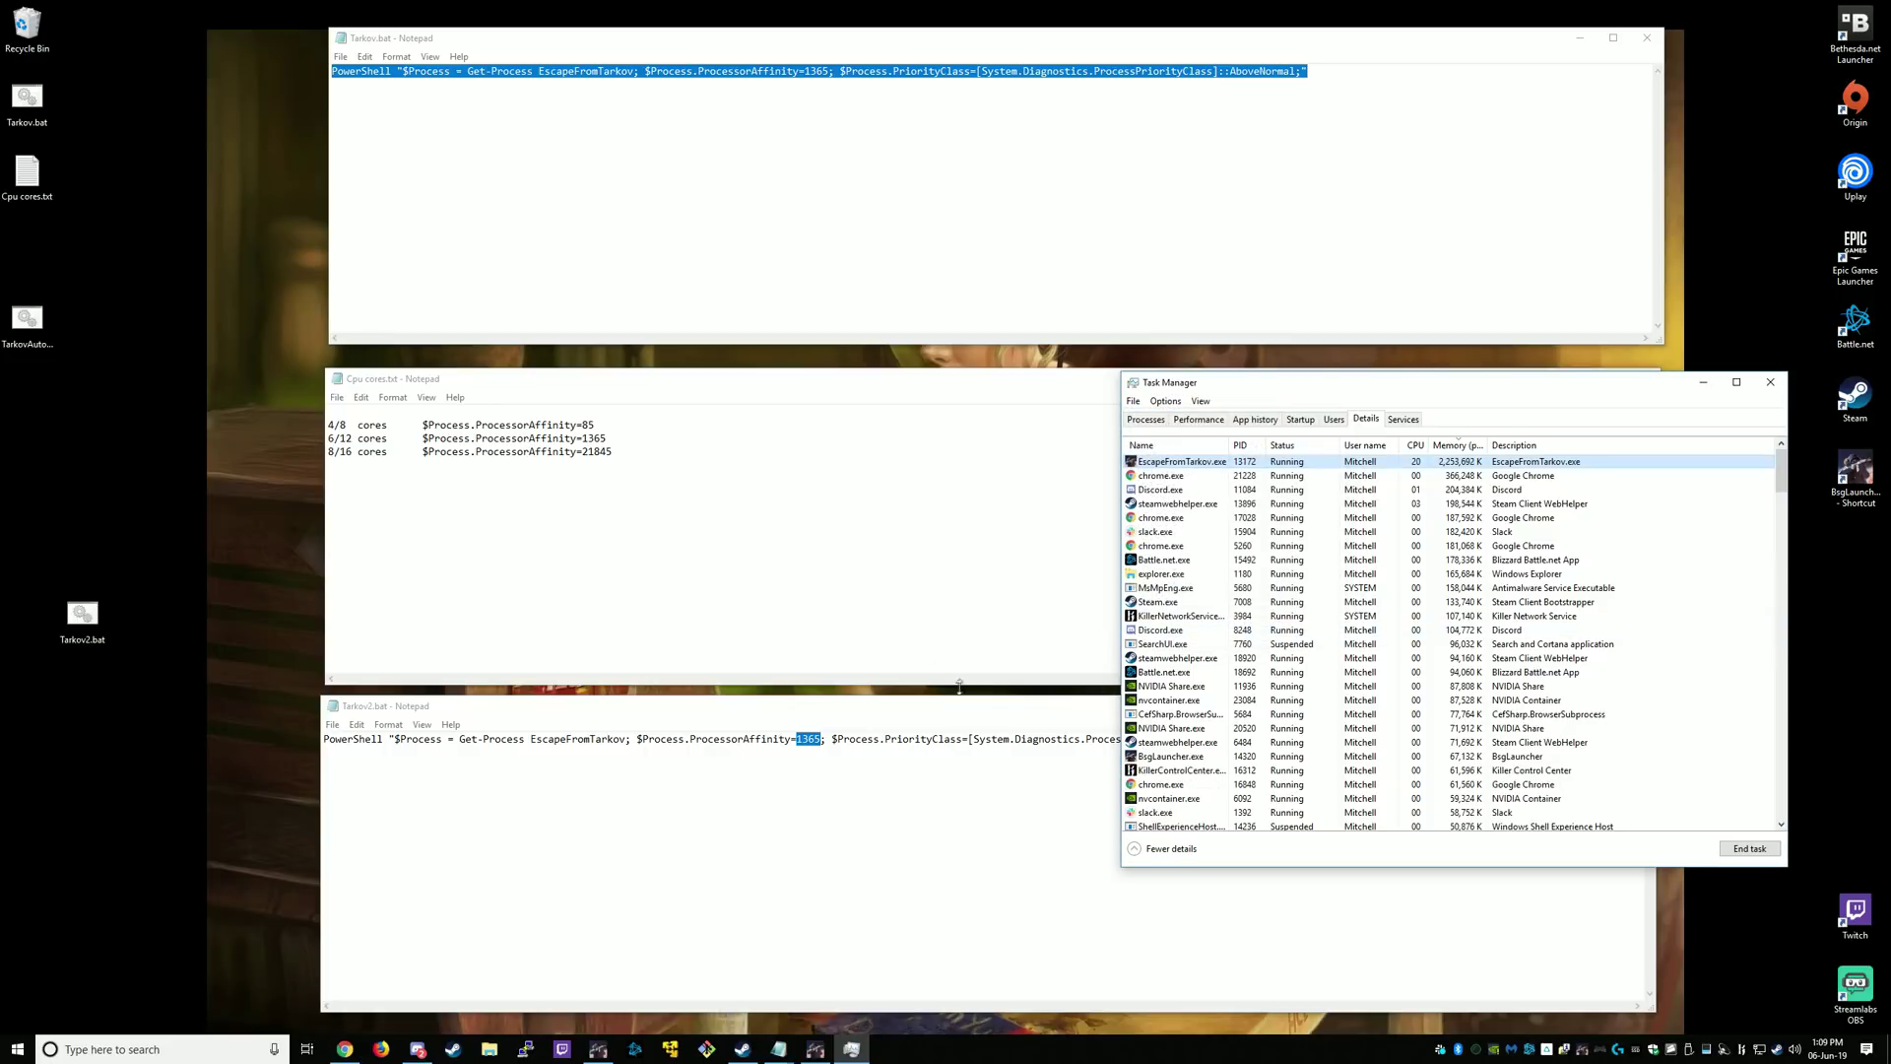
left_click(1770, 382)
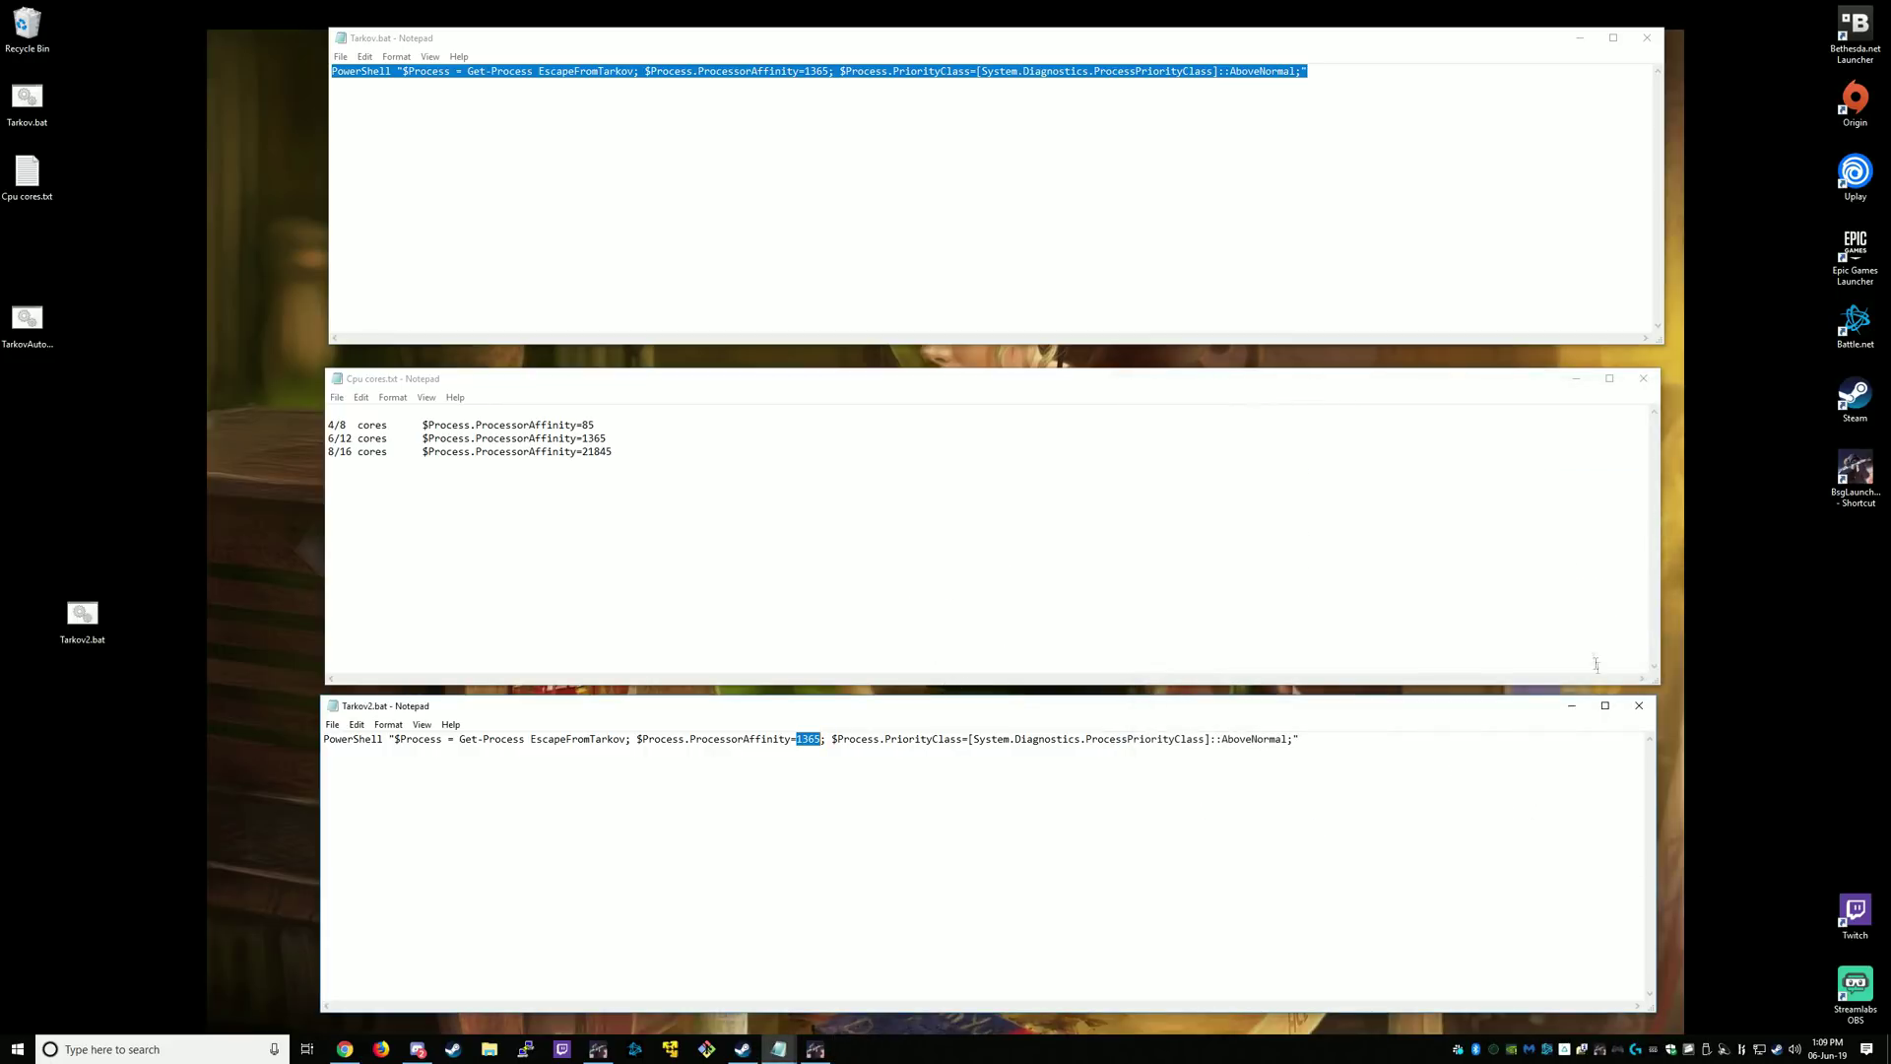
Step: Close the Tarkov2.bat, Cpu cores.txt and Tarkov.bat Notepad windows one after another
left_click(1637, 709)
left_click(1643, 378)
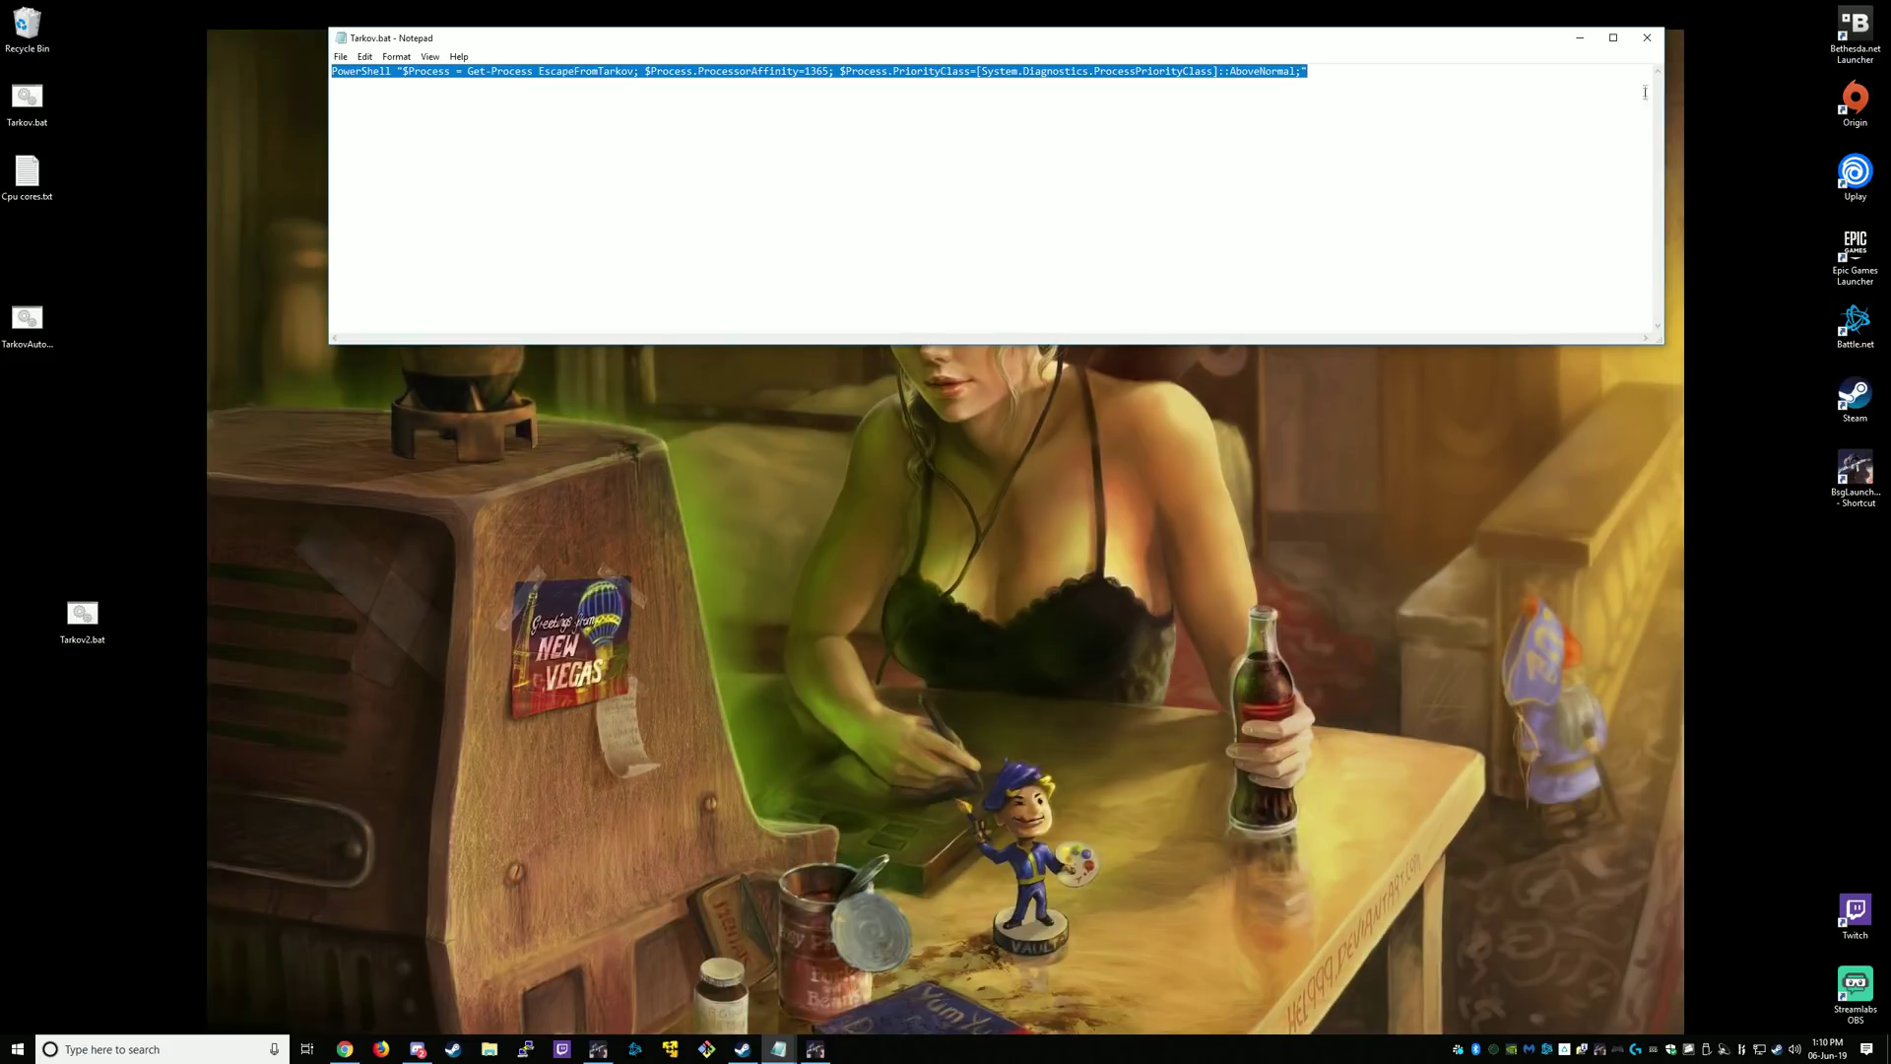
left_click(1648, 41)
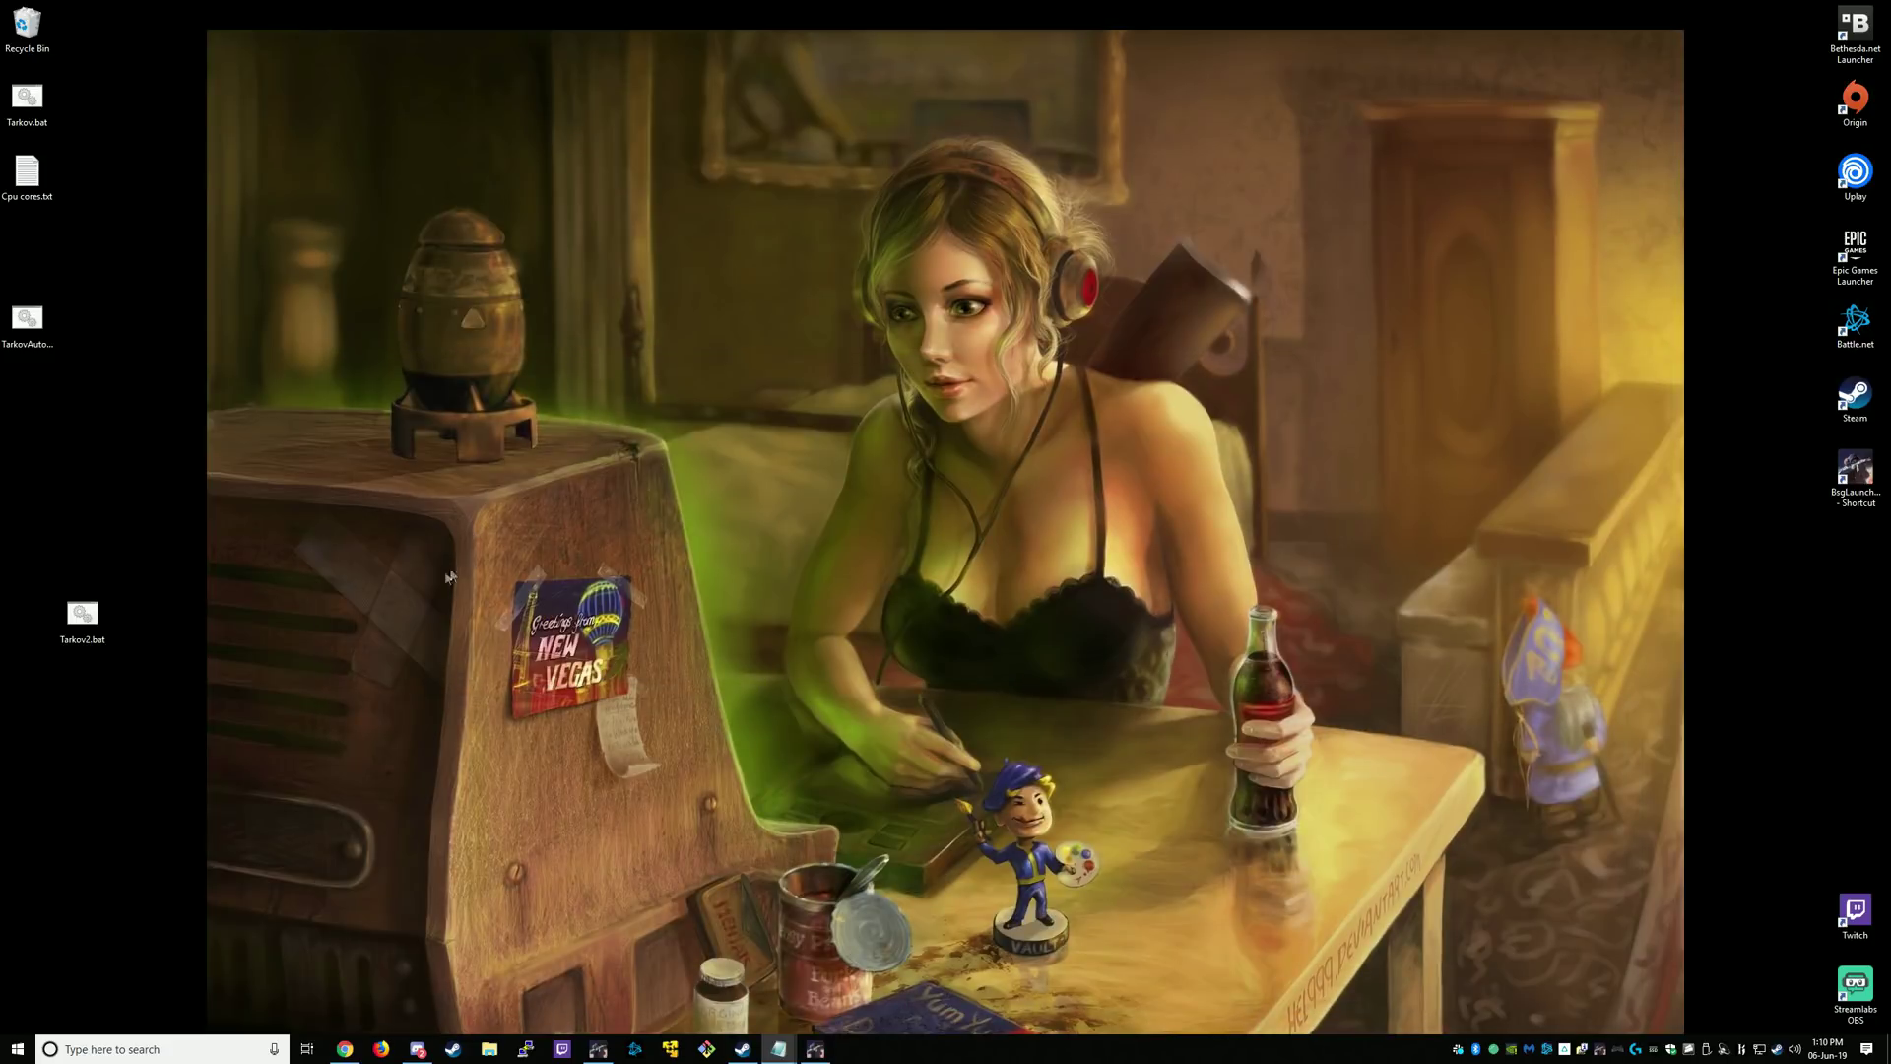